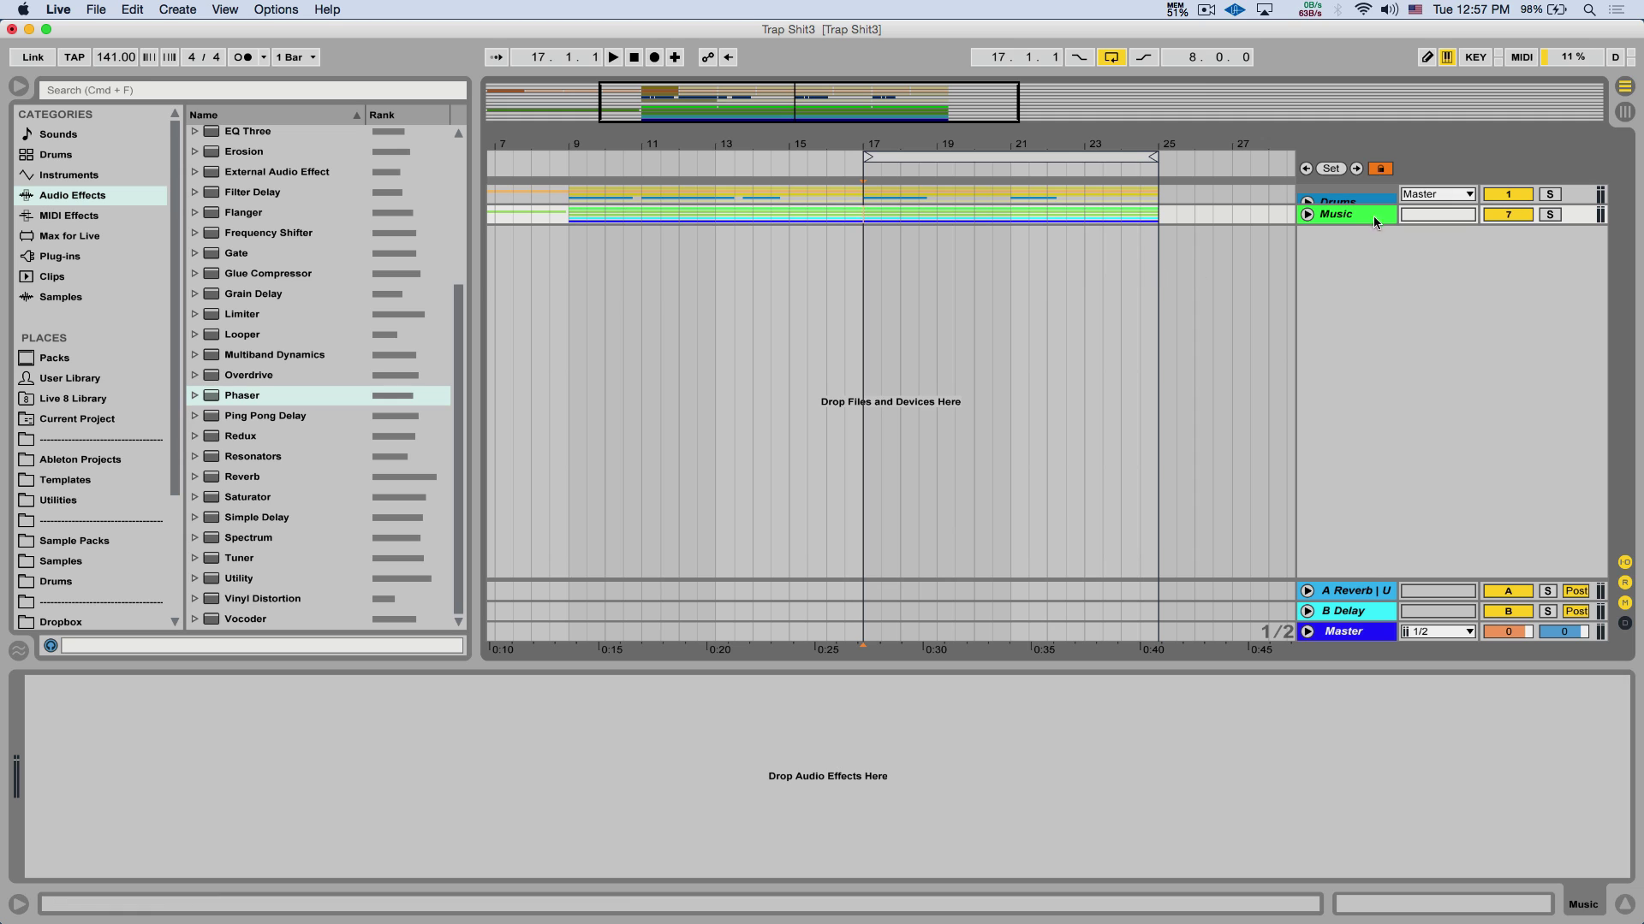
Insert a MIDI track below the Music group and load the Max for Live device oscilloscope_v2.3 onto it.
left_click(1346, 214)
key("super+shift+t")
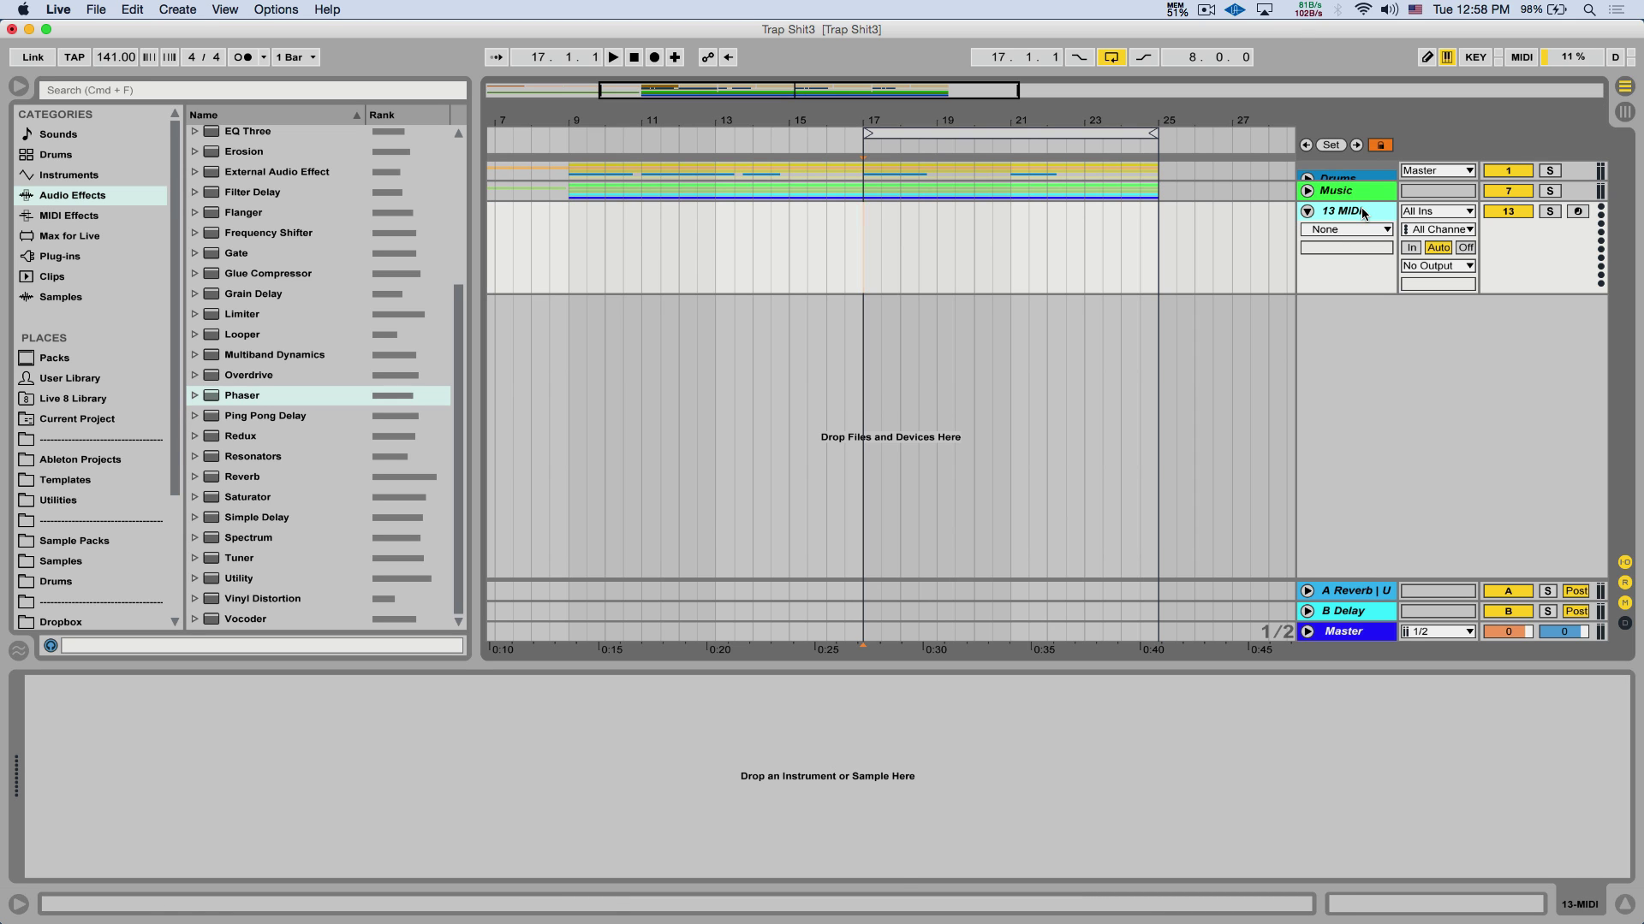
left_click(68, 235)
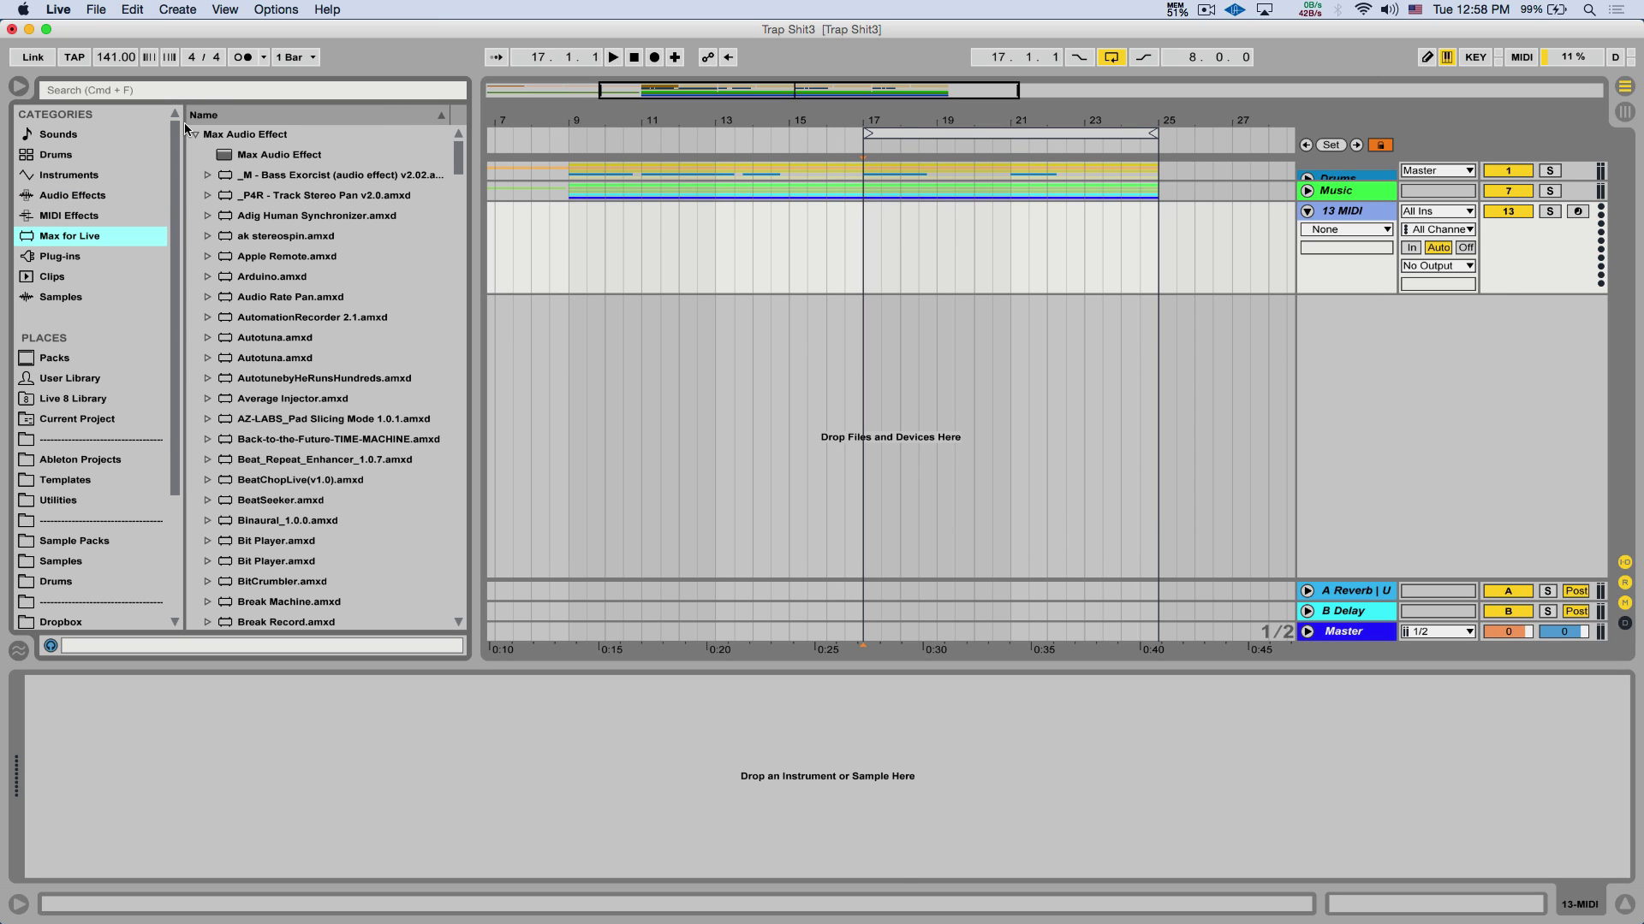
left_click(203, 95)
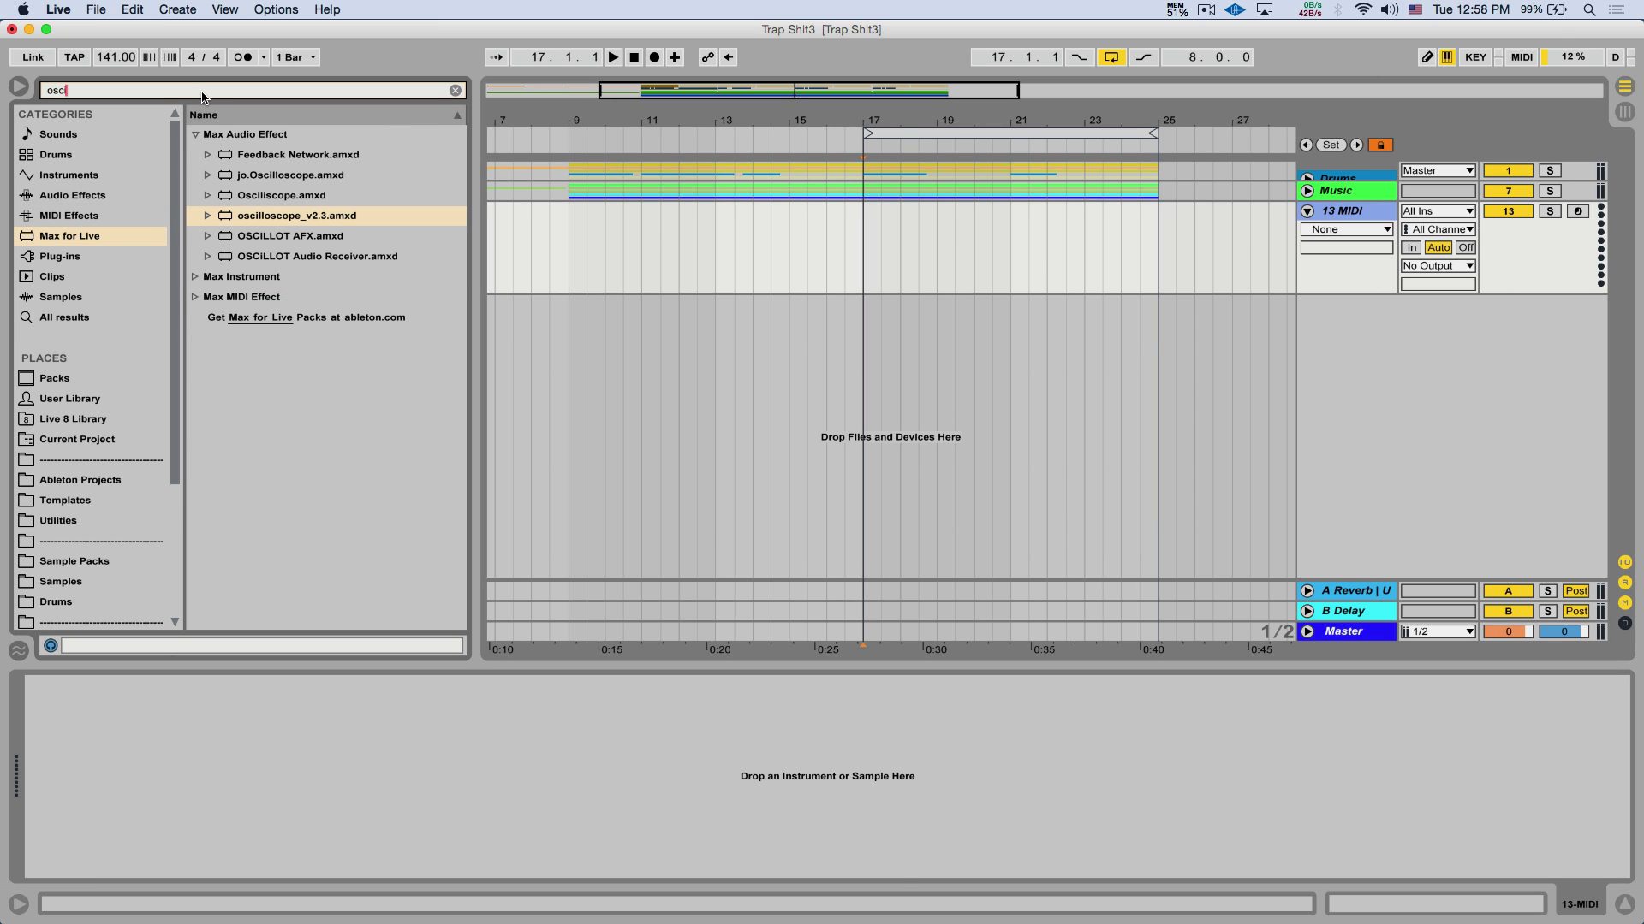
left_click(311, 220)
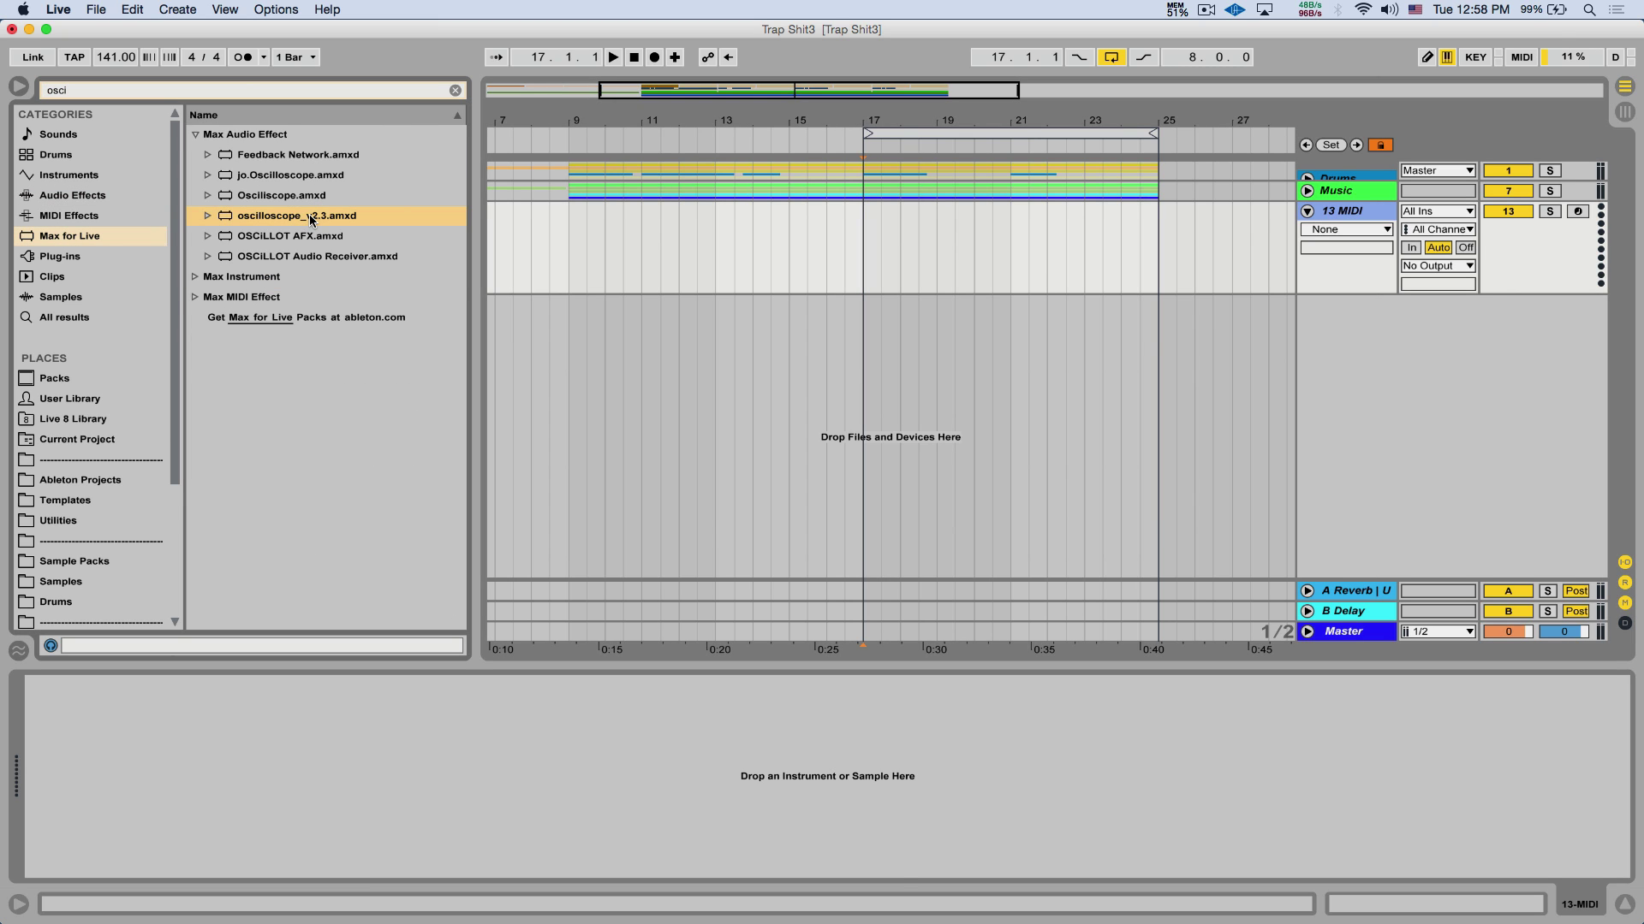
left_click_drag(294, 223, 890, 244)
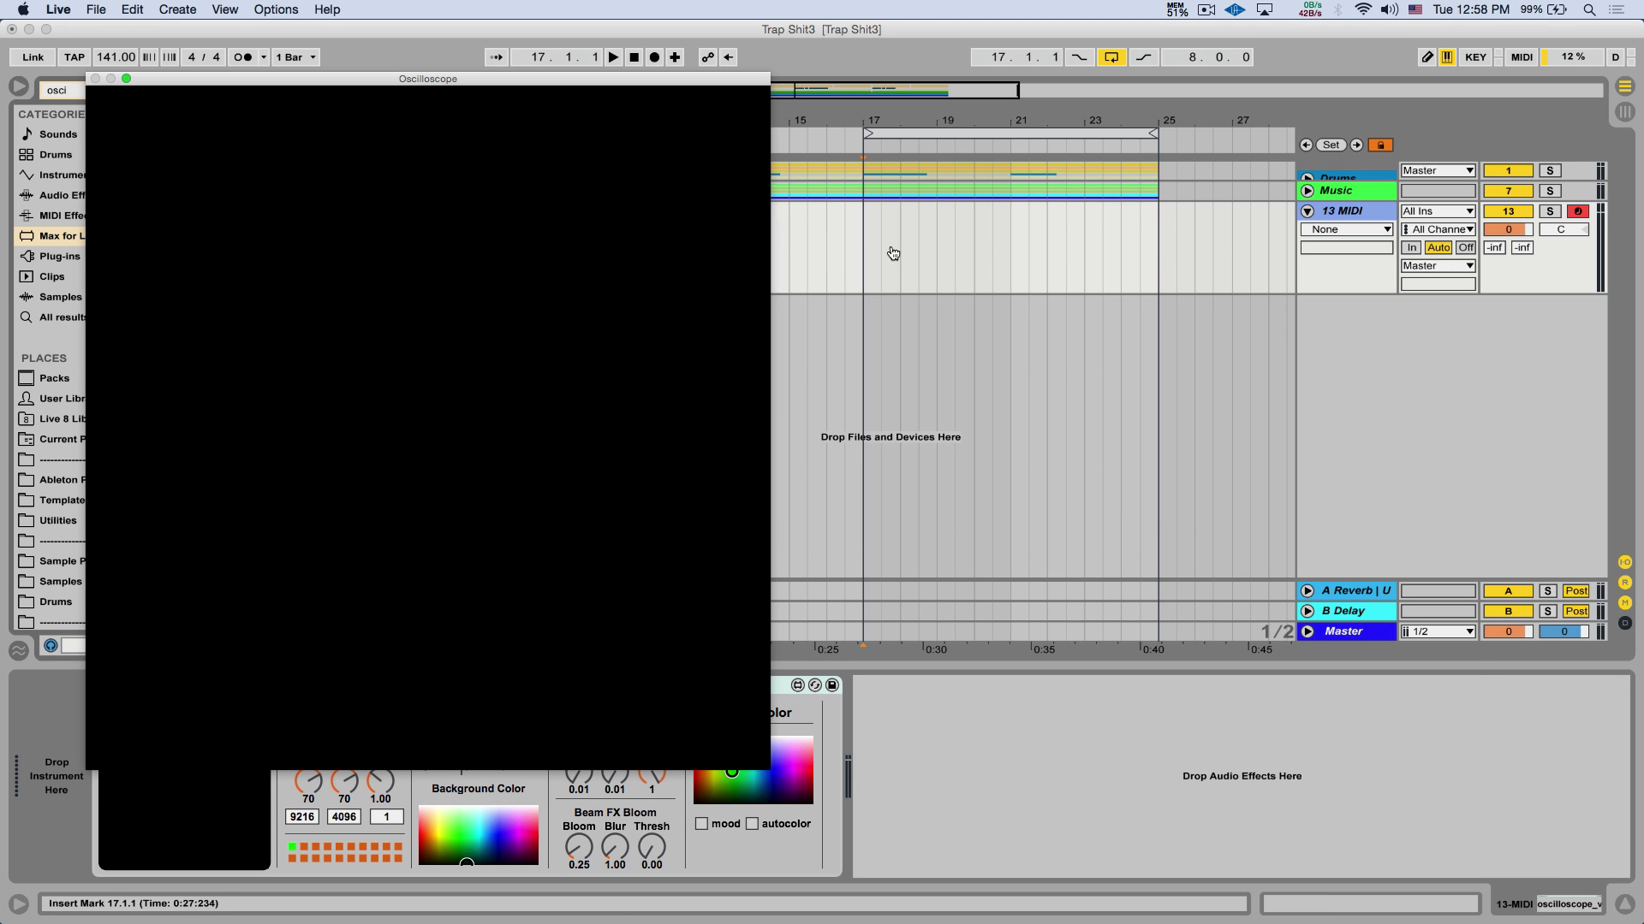
Switch to Chrome to view the Oscilloscope device page on maxforlive.com, and return to Live.
key("super+Tab")
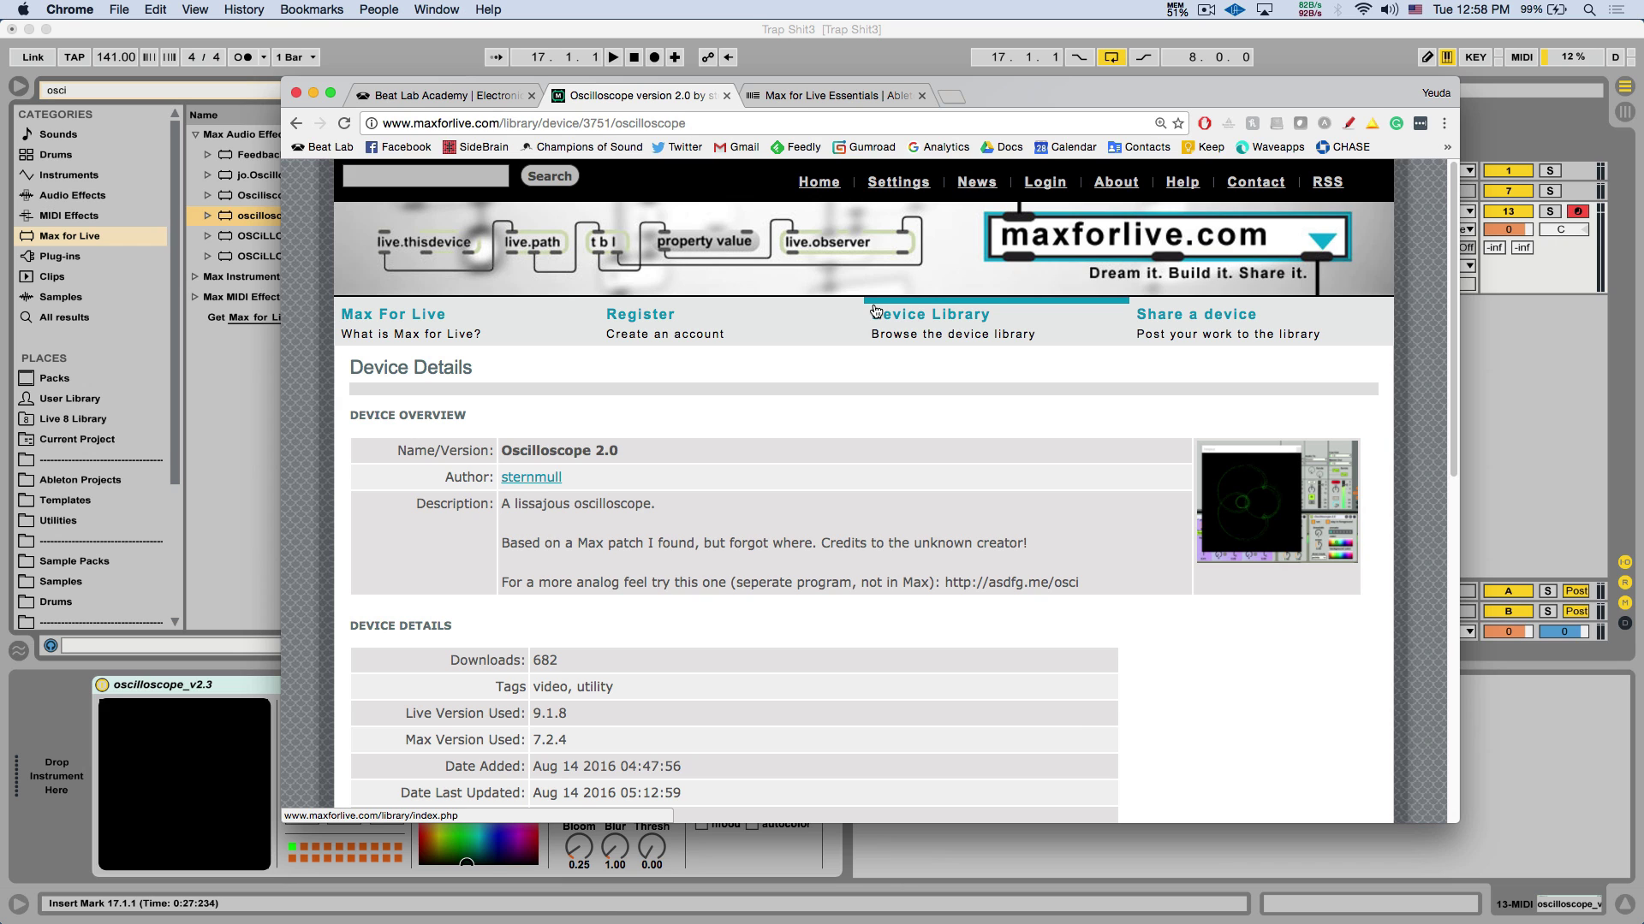
left_click(1026, 857)
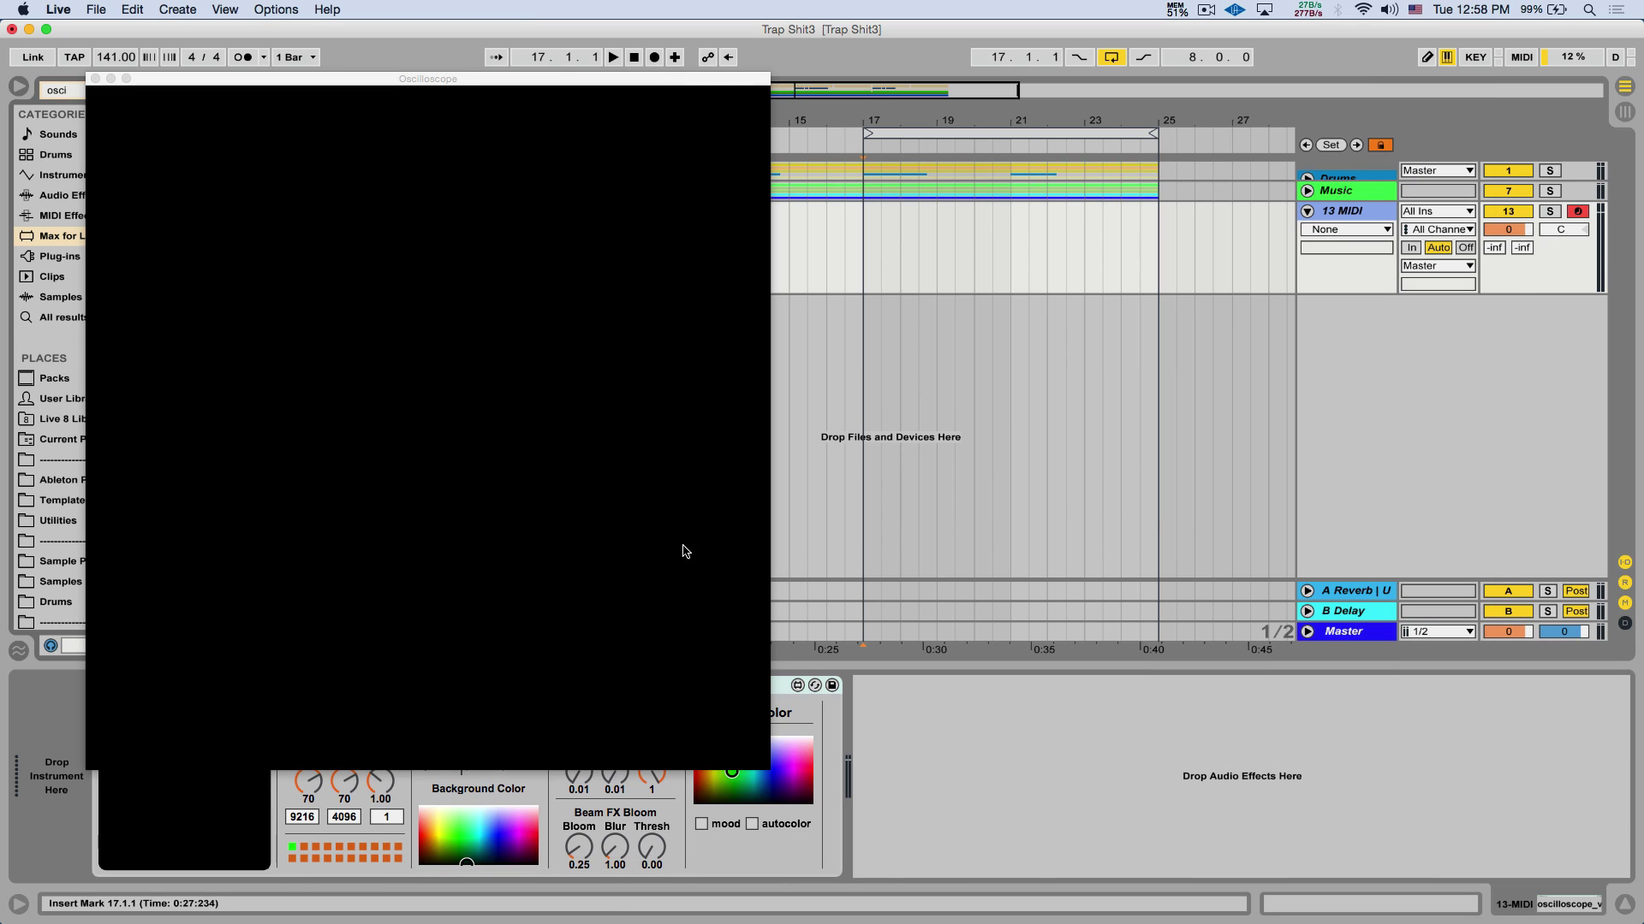
Move the Oscilloscope display window over the arrangement and shrink it to about 731 × 564.
left_click_drag(460, 85, 1069, 78)
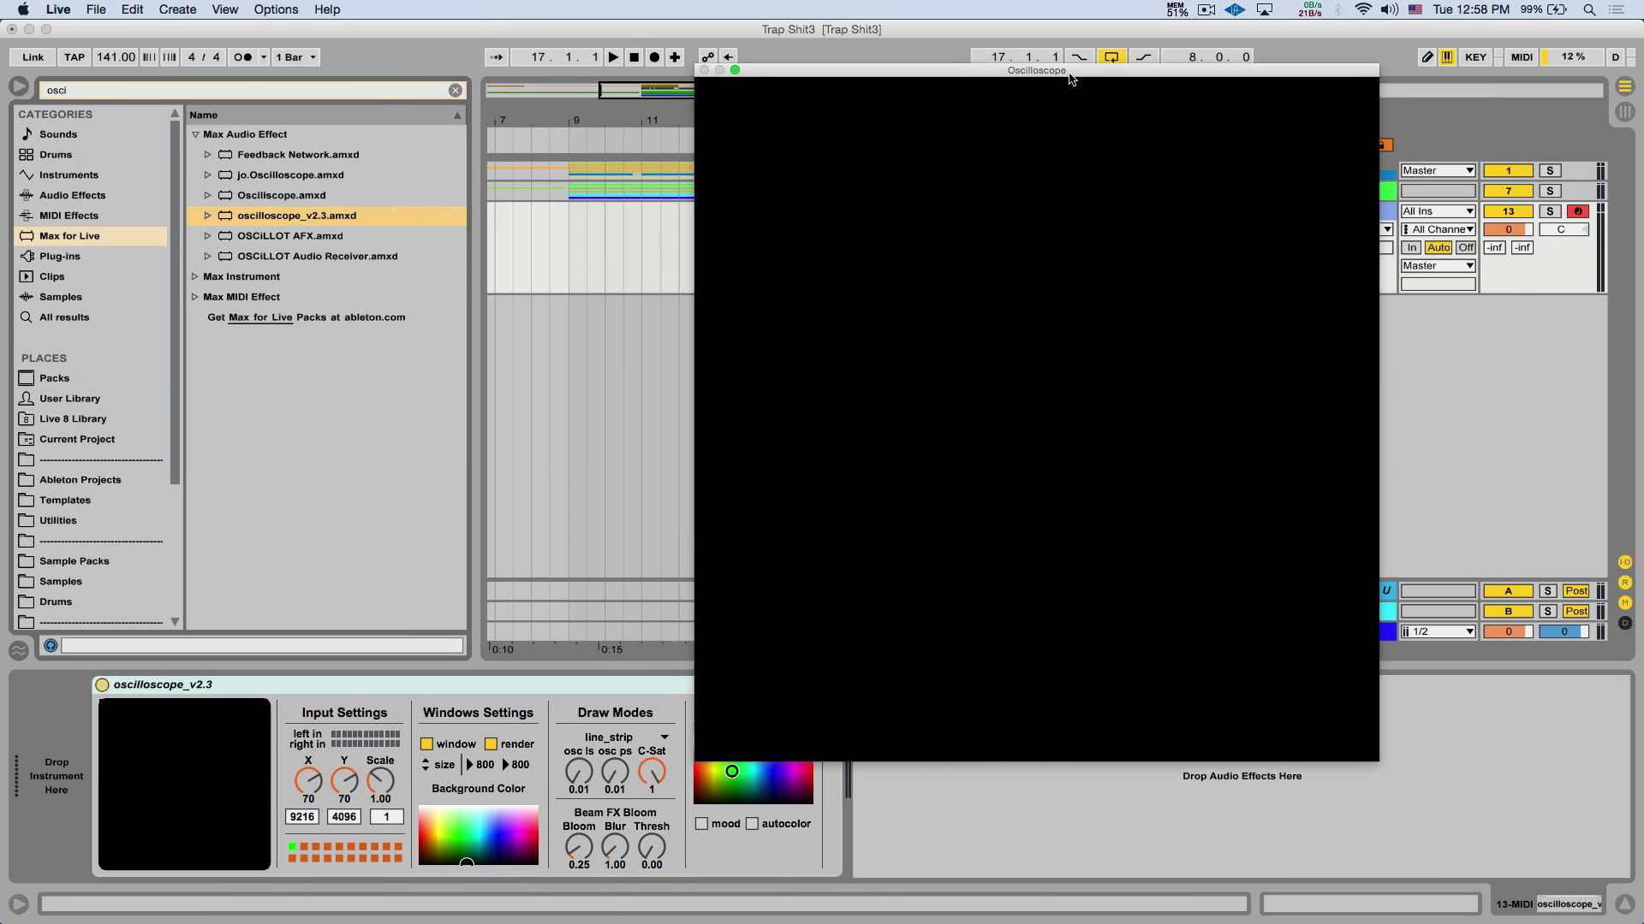
left_click_drag(1376, 760, 1319, 561)
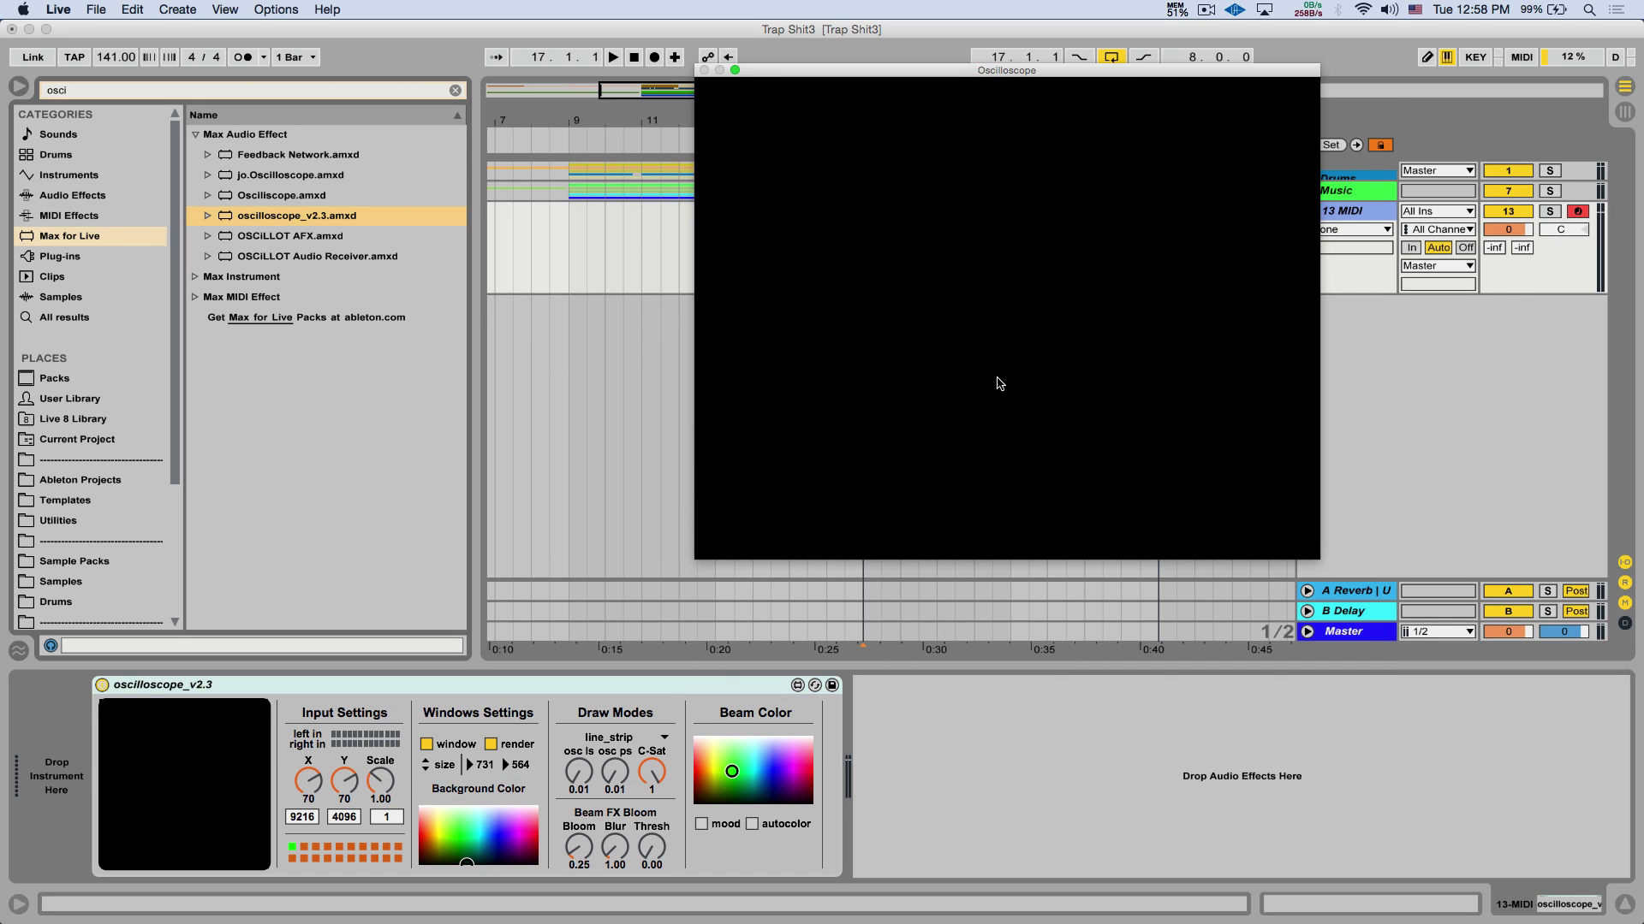
left_click_drag(865, 75, 959, 77)
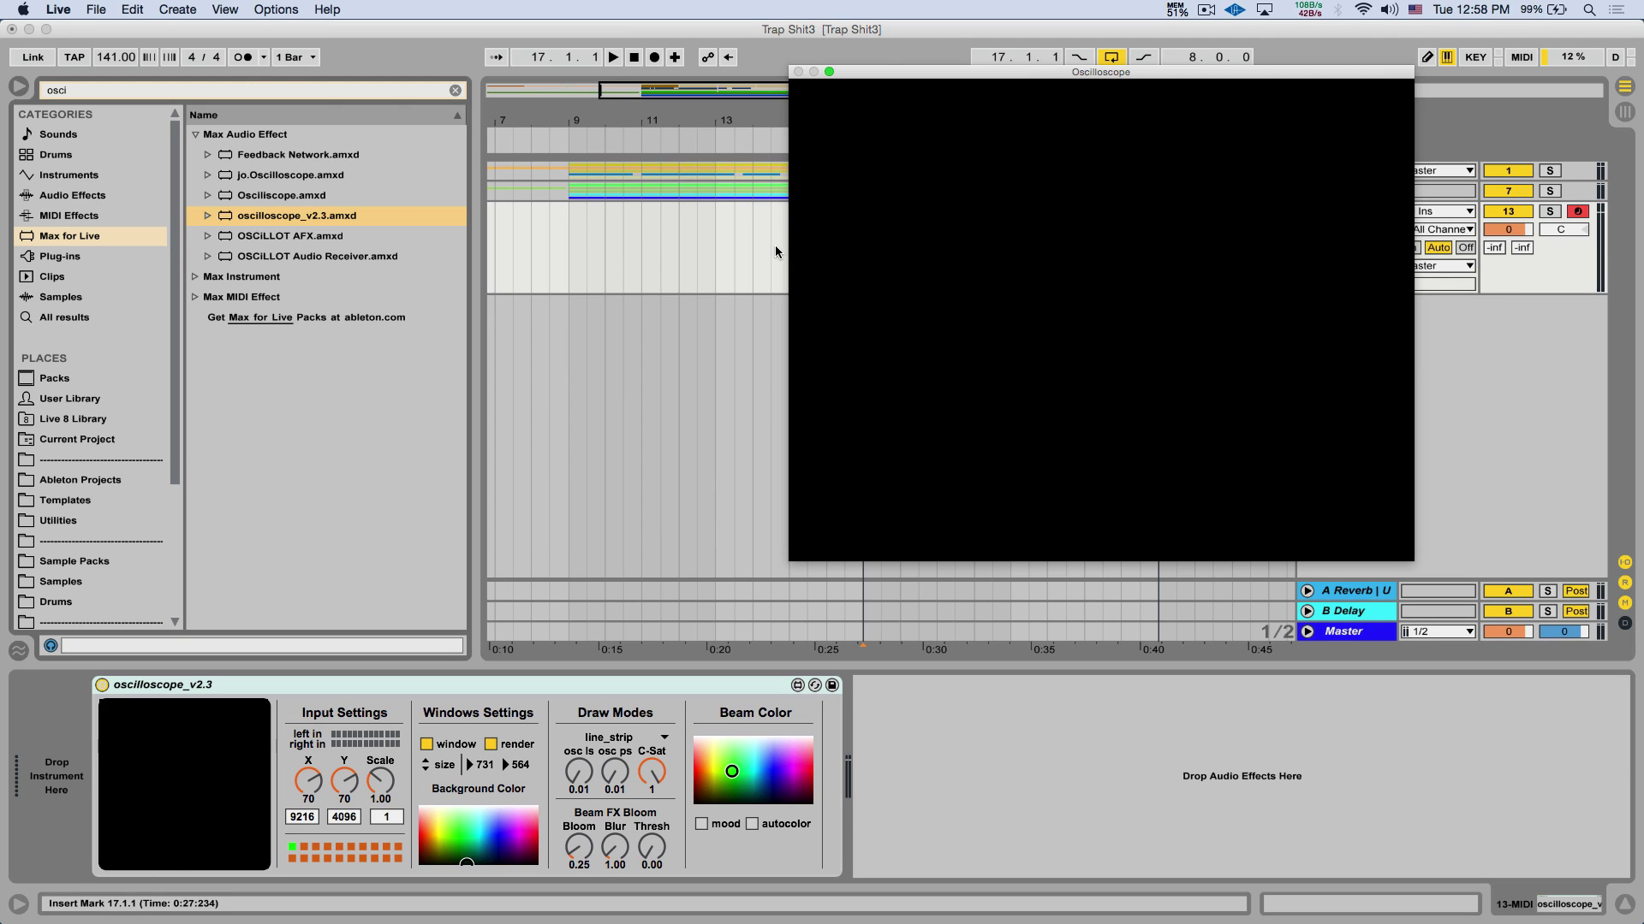
Load the Operator instrument ahead of the oscilloscope device and lower the track volume to -21.6 dB.
left_click(455, 89)
left_click(155, 176)
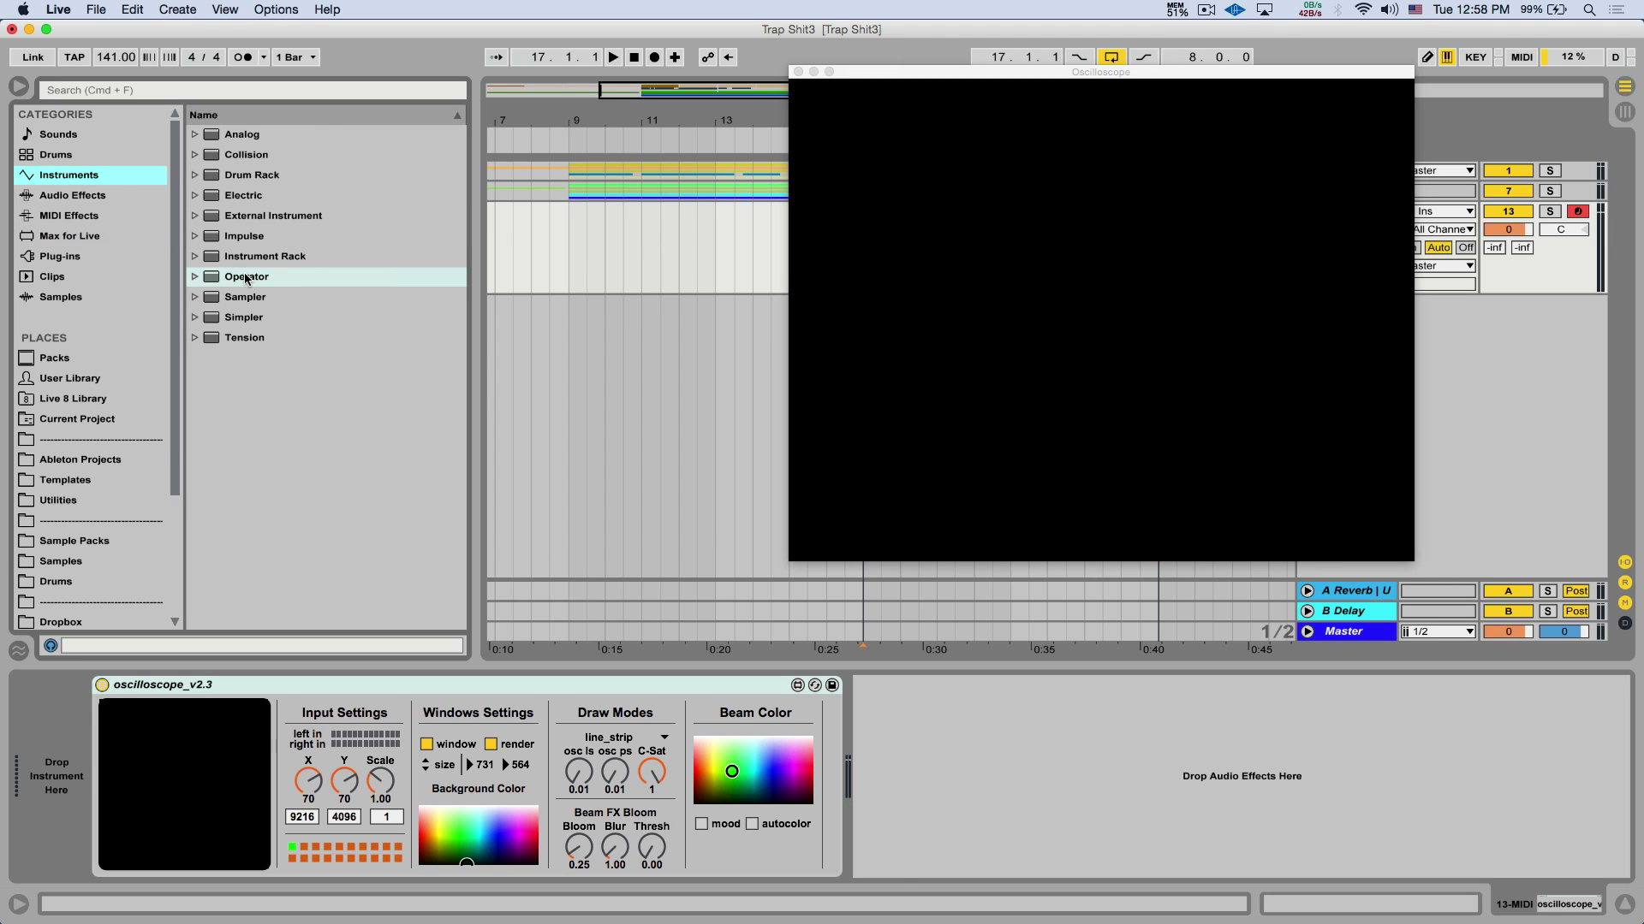
left_click_drag(245, 278, 59, 690)
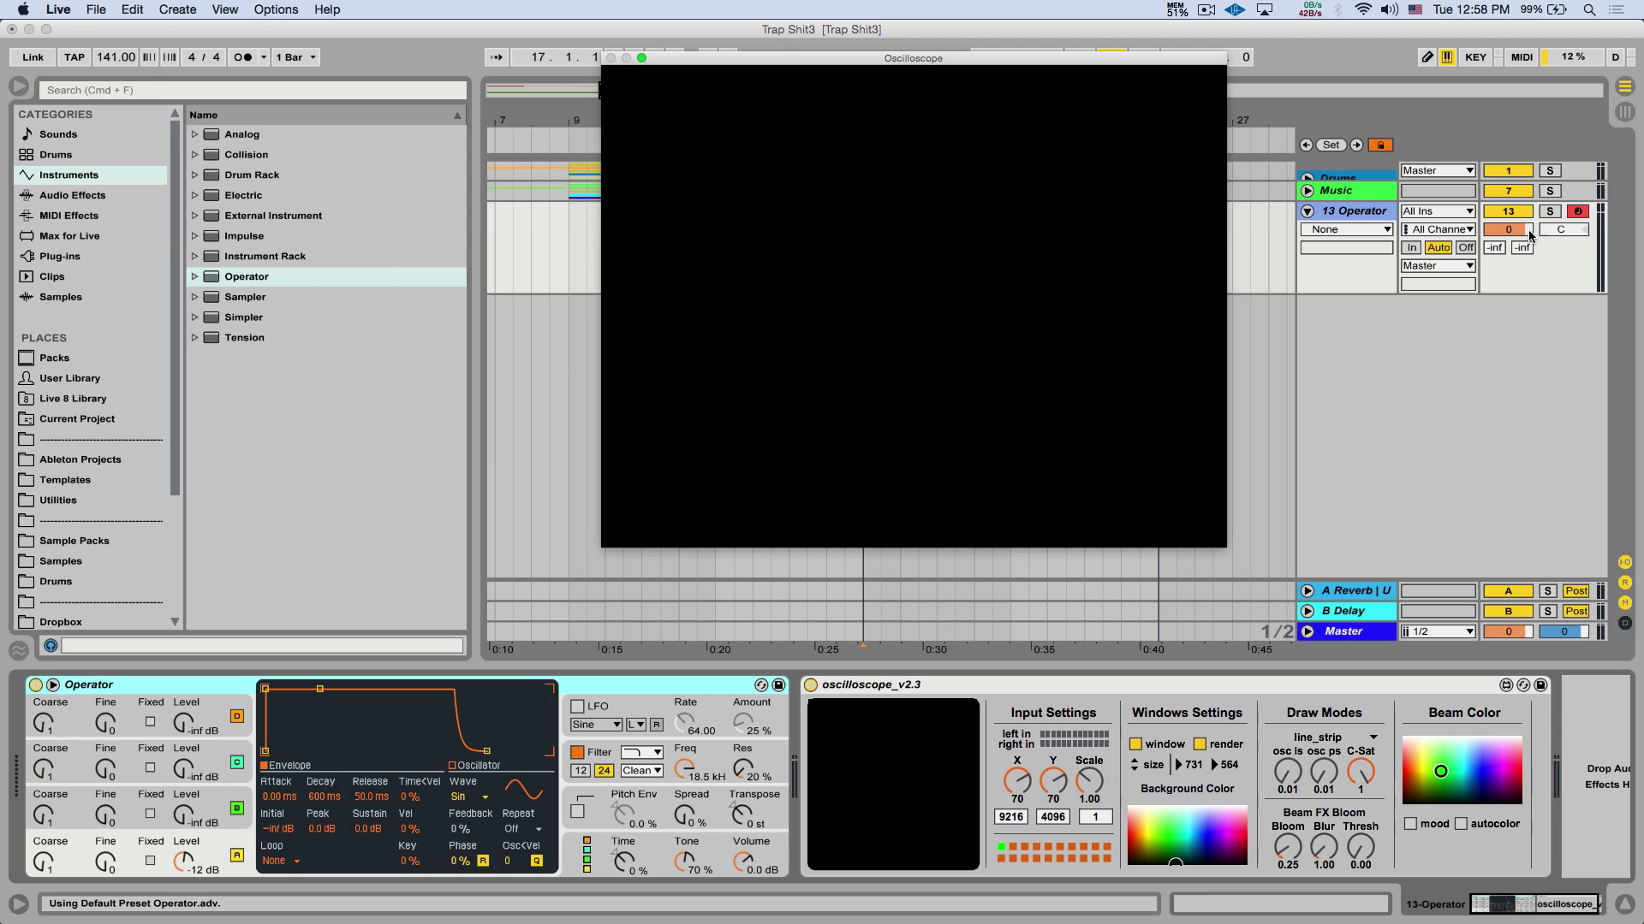
left_click_drag(1505, 236, 1505, 274)
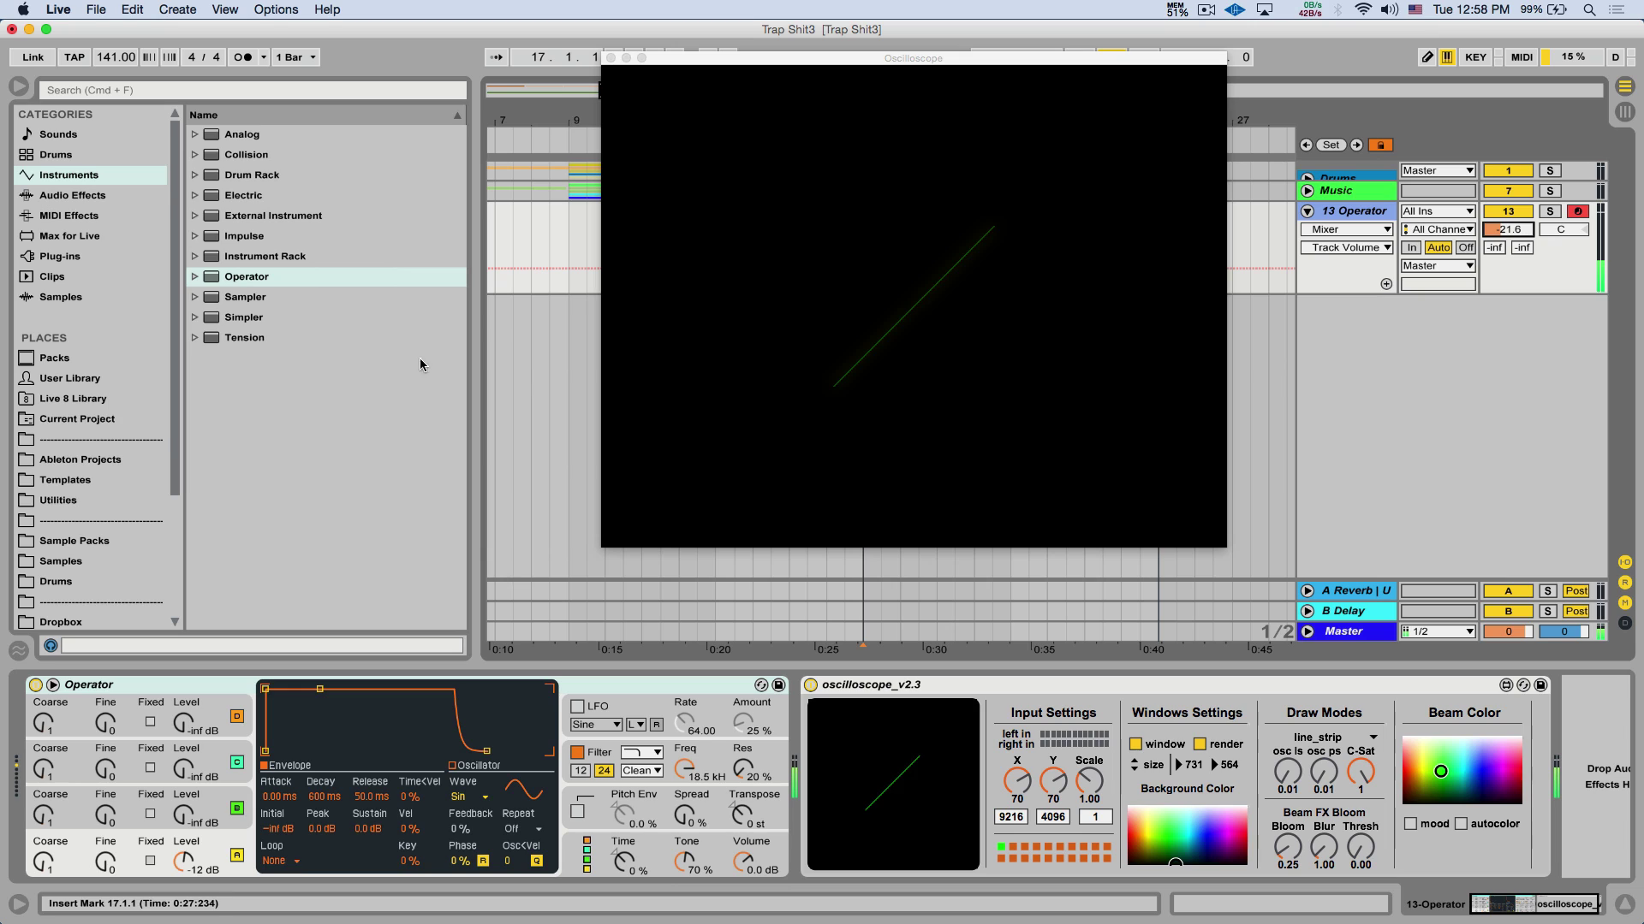
Insert a Utility effect between Operator and the oscilloscope and adjust its Panorama to 50R.
left_click(72, 195)
scroll(428, 381, "down", 5)
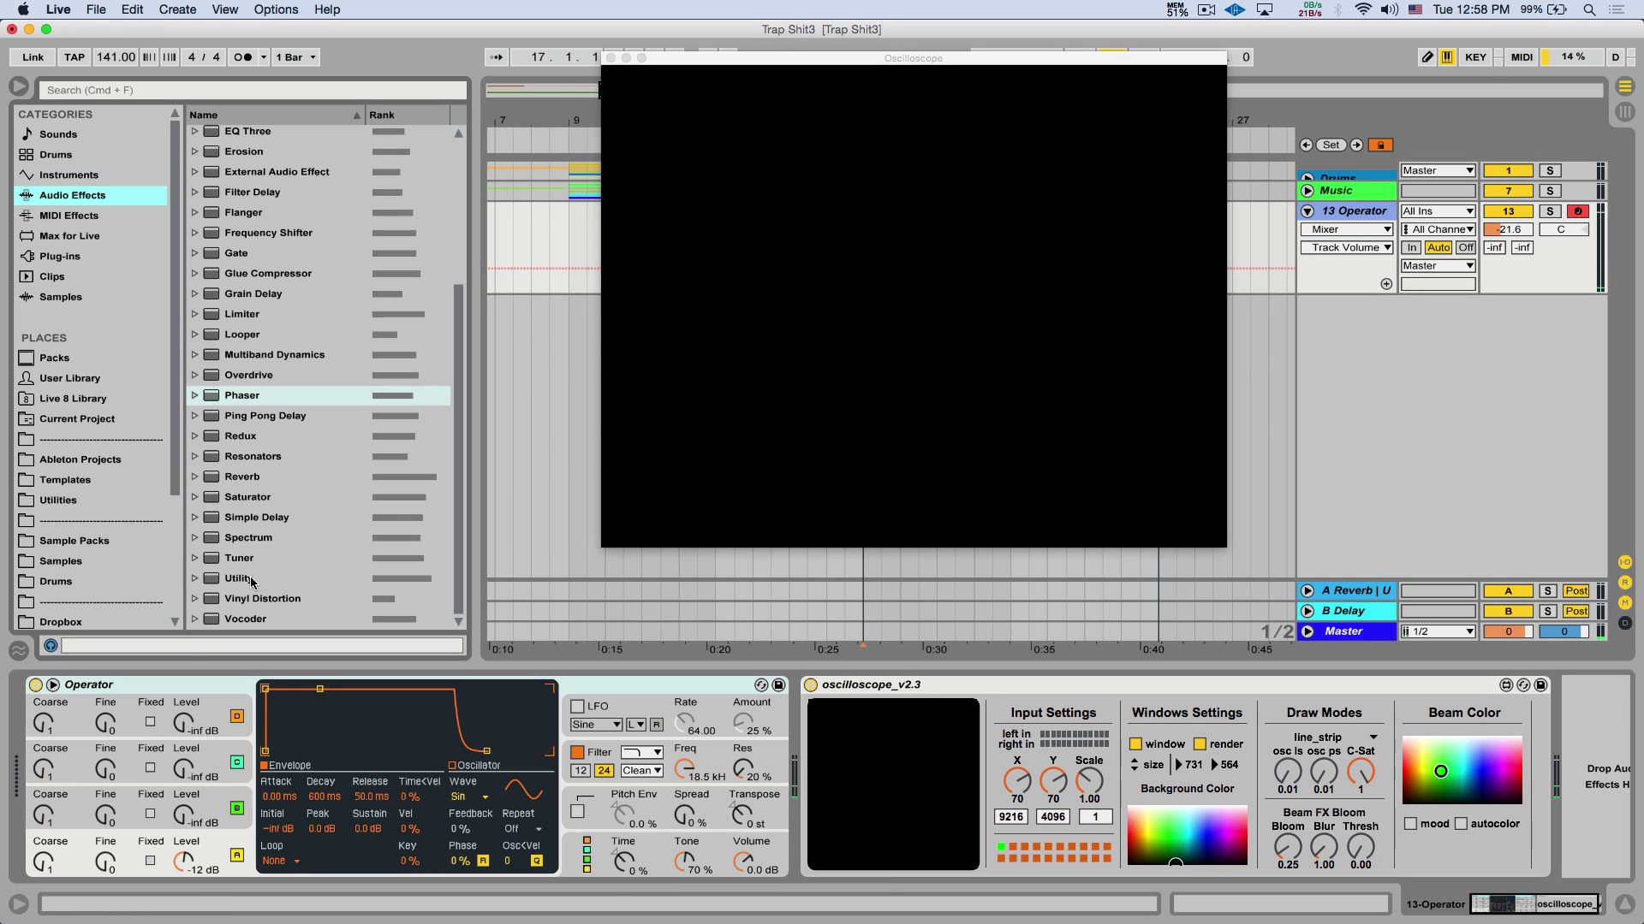
left_click_drag(239, 580, 816, 782)
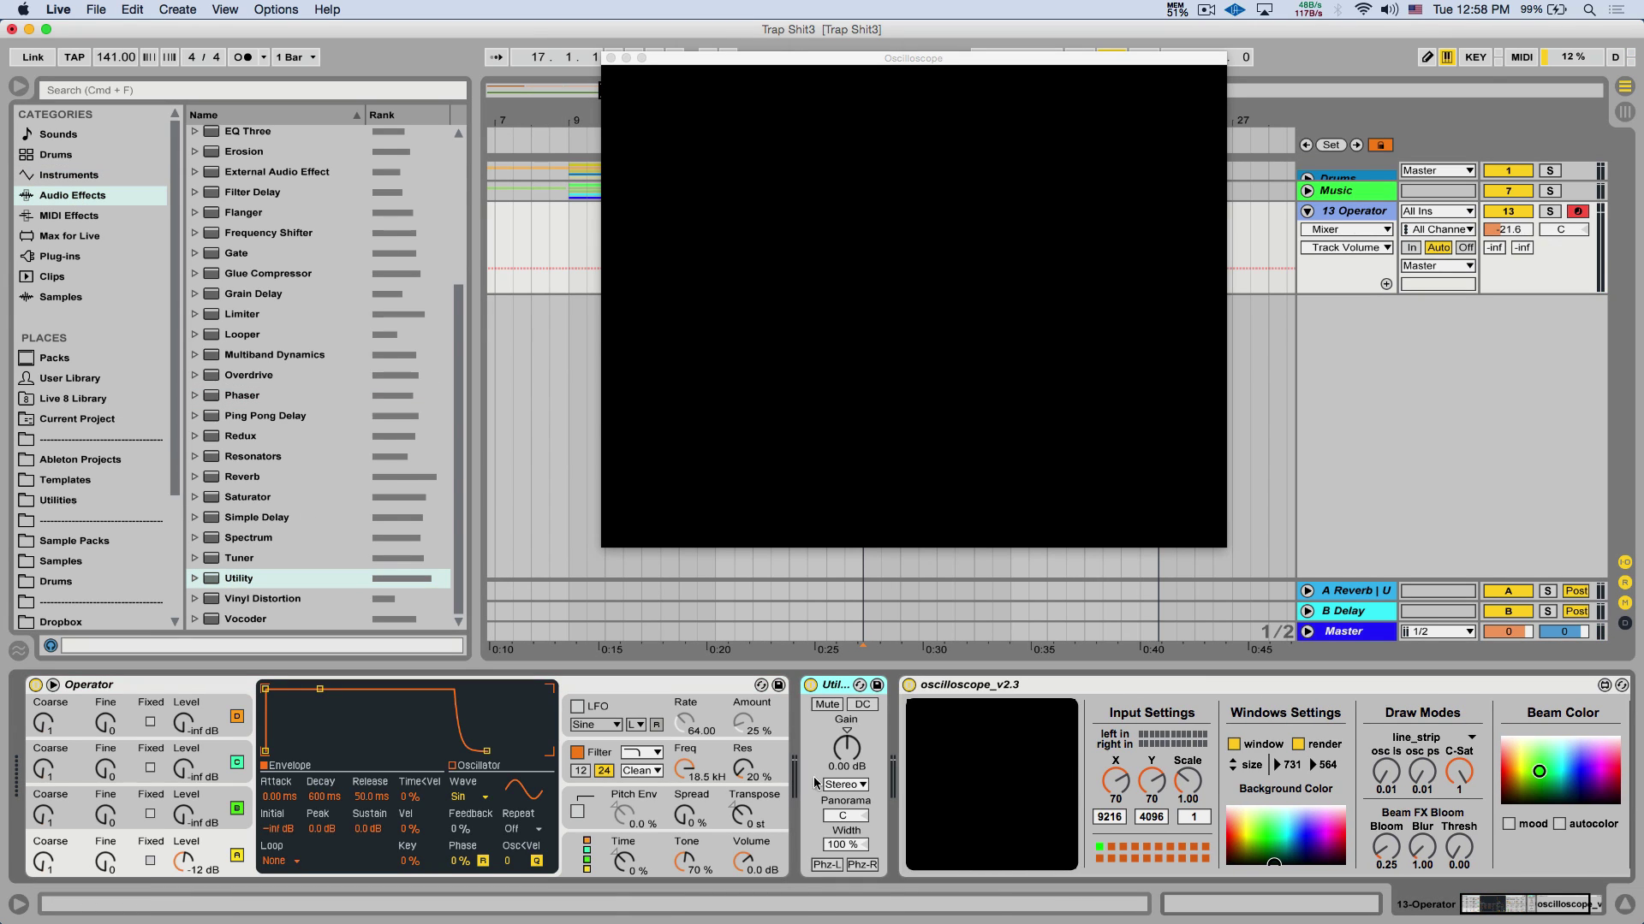
left_click(846, 817)
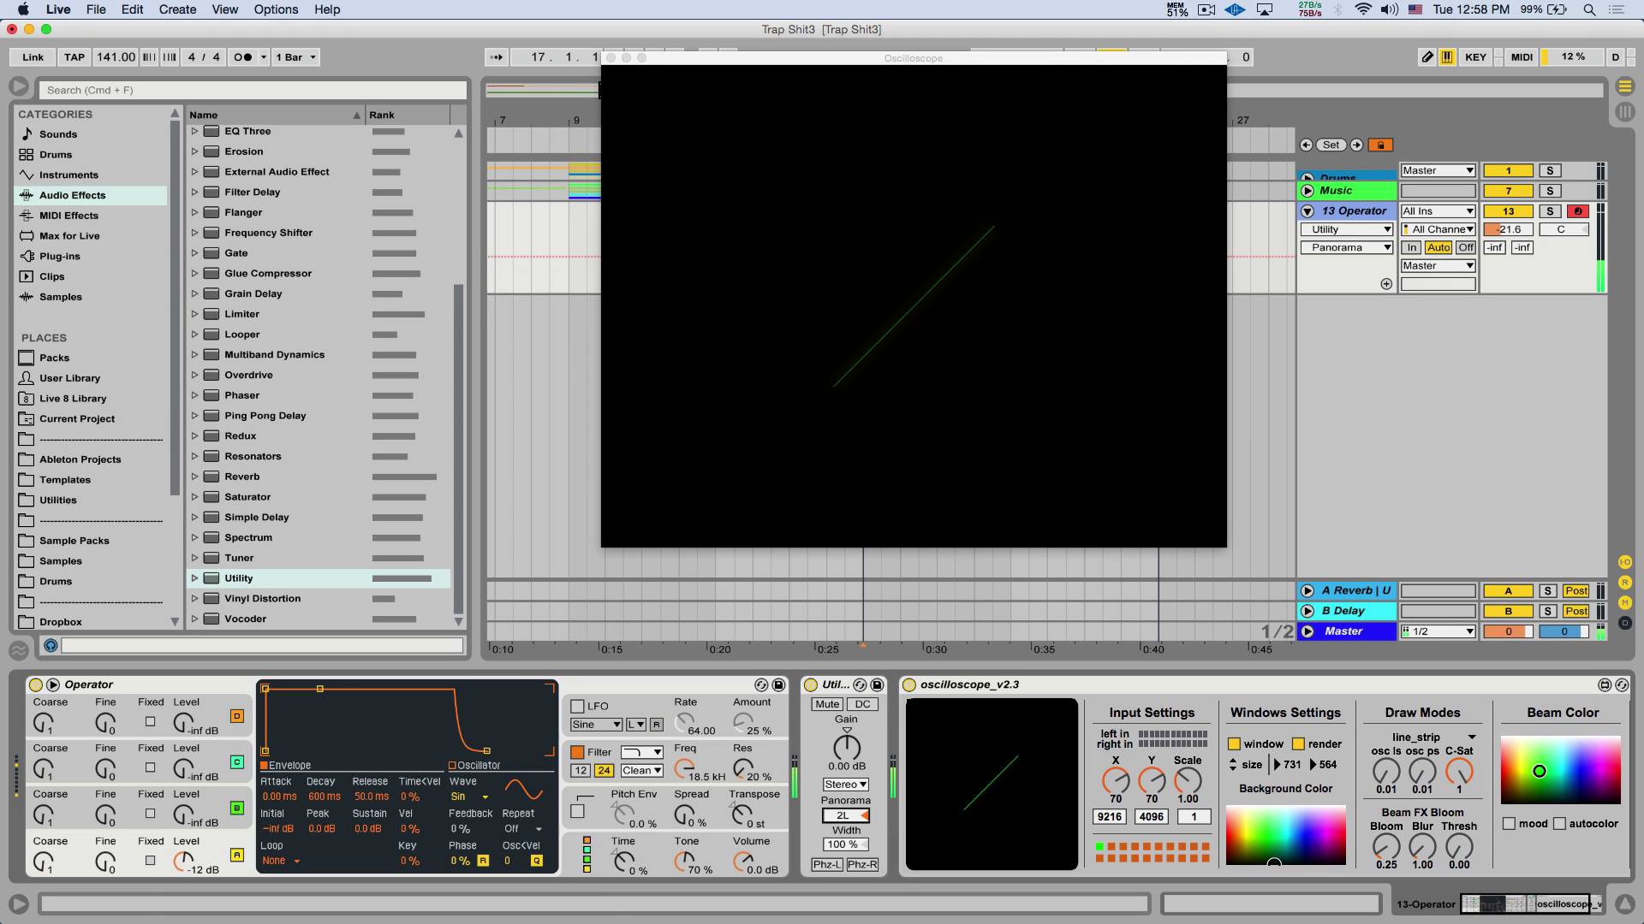
mouse_move(846, 817)
left_mouse_down()
mouse_move(845, 859)
mouse_move(845, 774)
left_mouse_up()
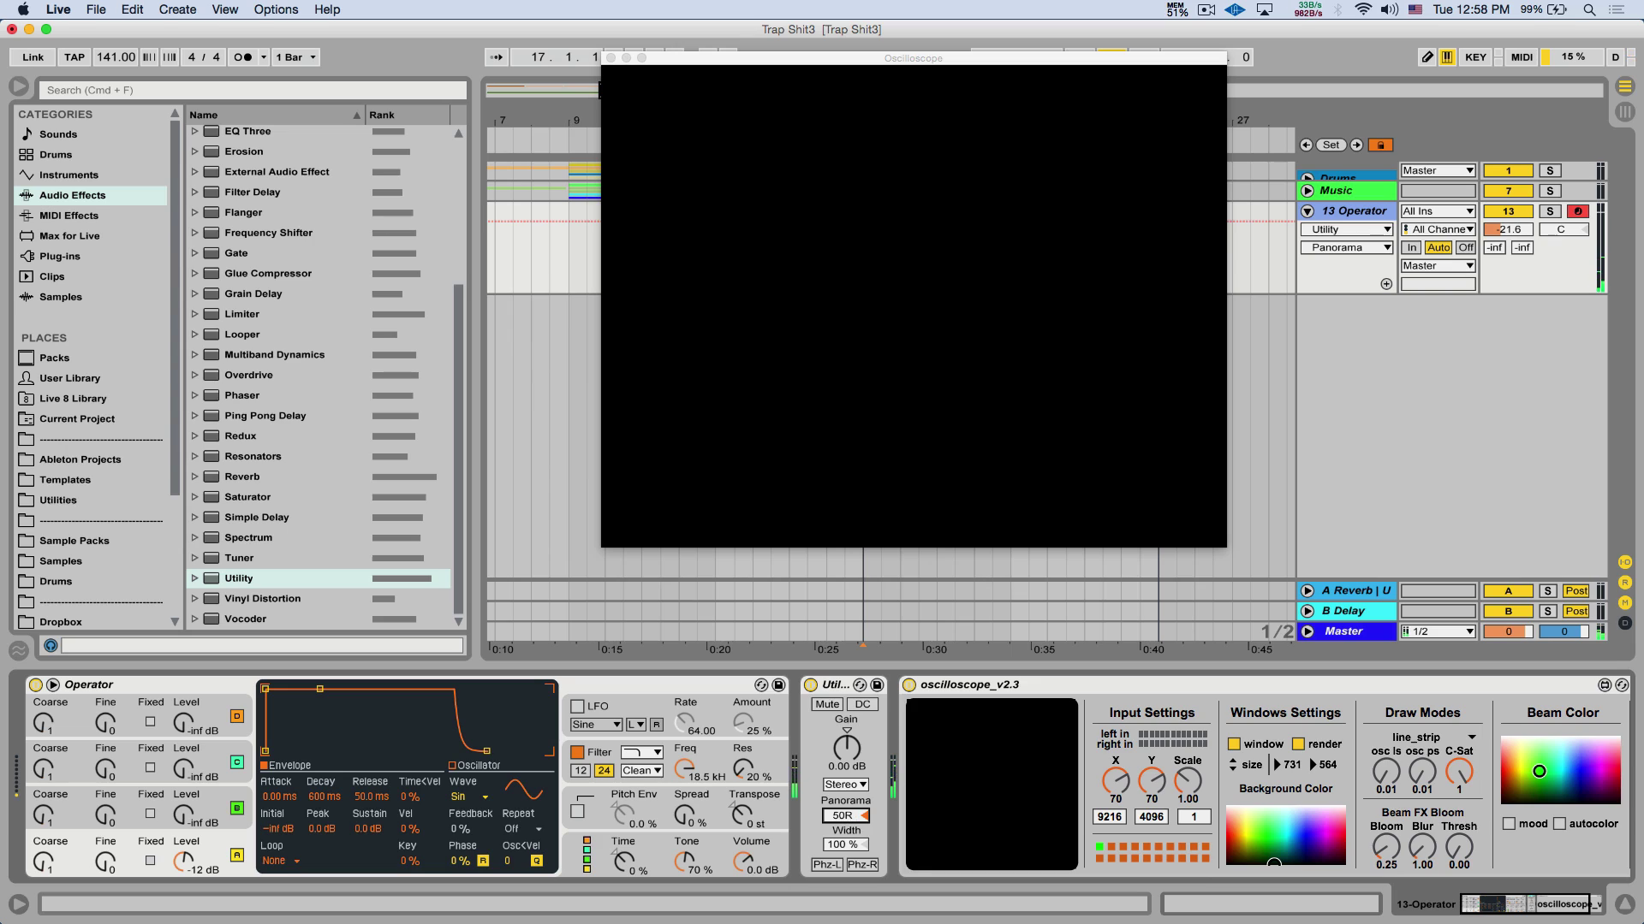
Reset the Utility's Panorama to center and remove the Utility from the device chain.
key("Delete")
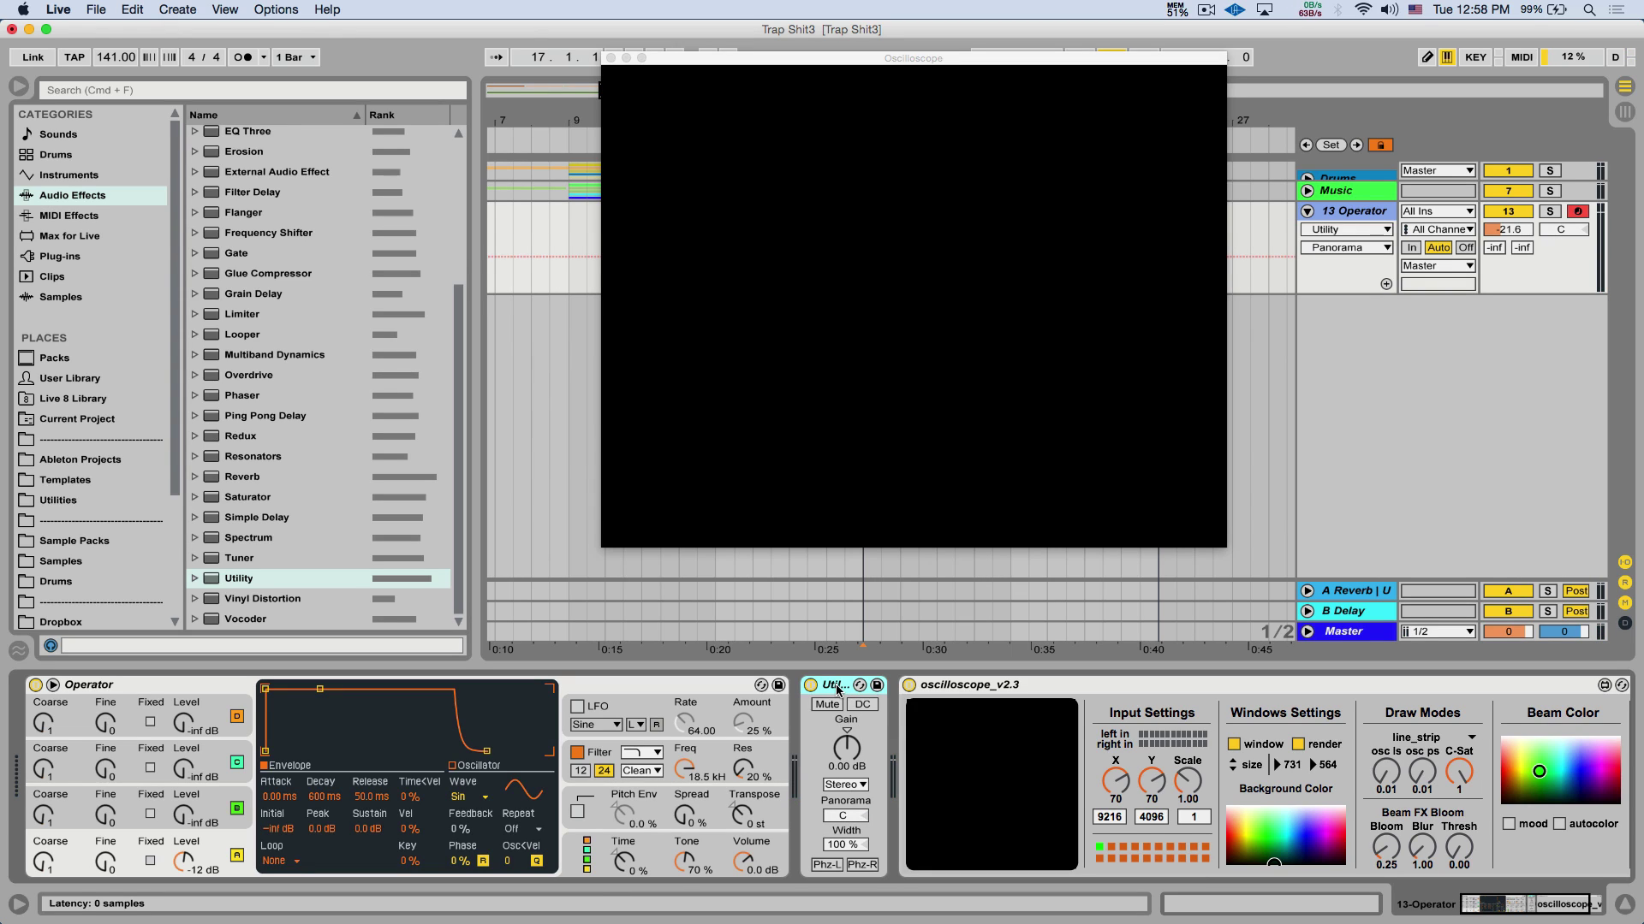
key("Delete")
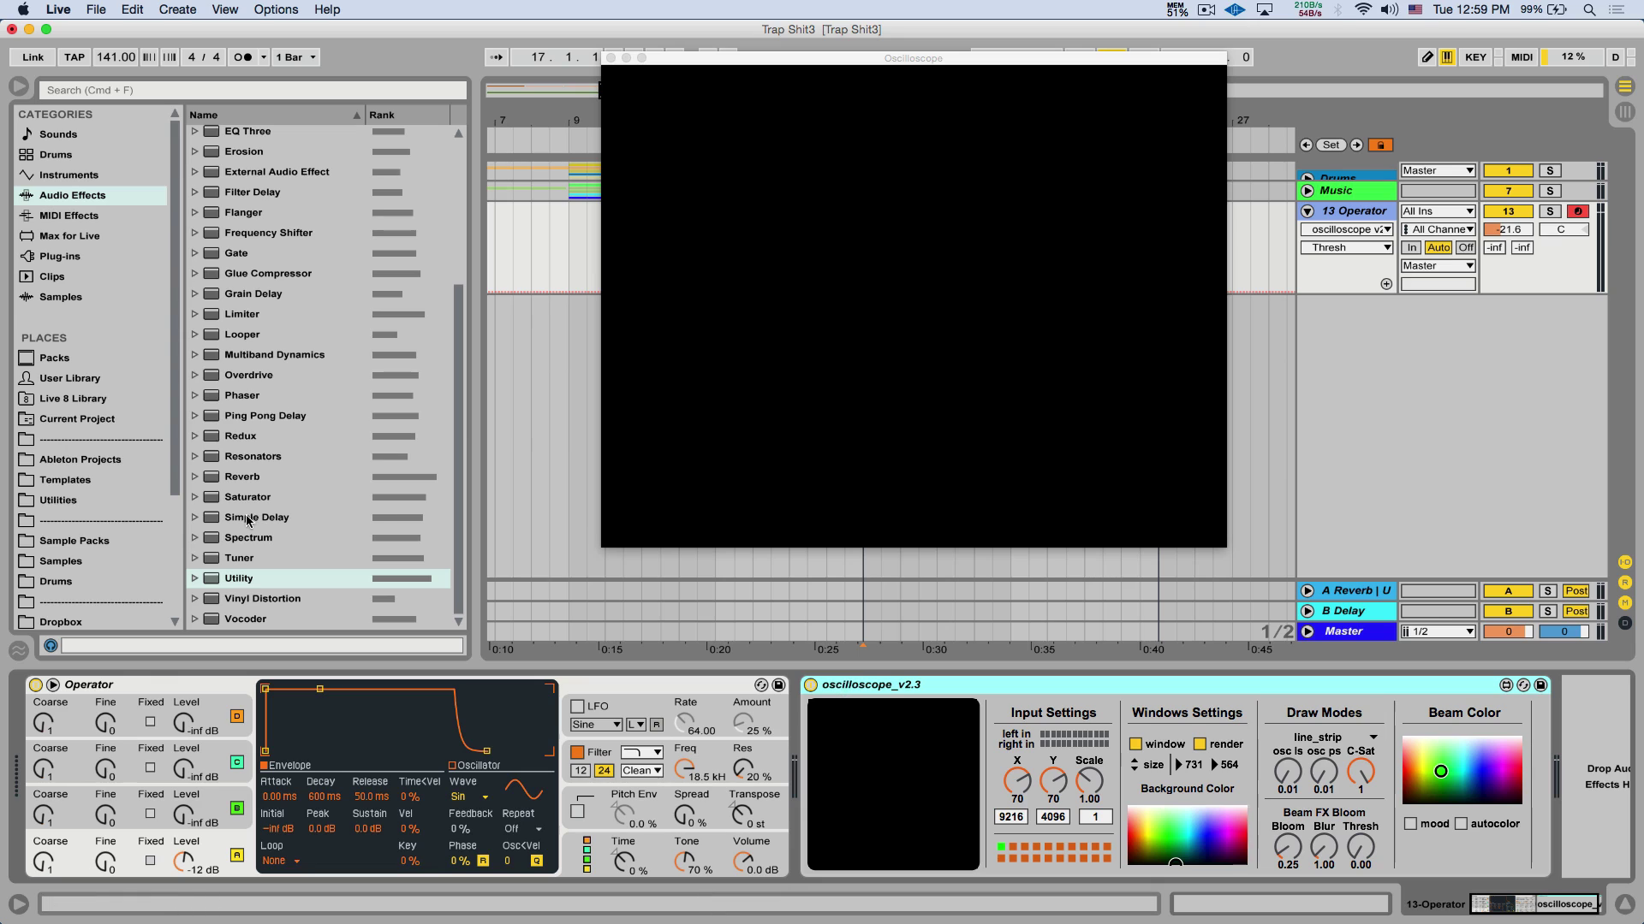
Insert a Simple Delay before the oscilloscope in Time mode, with 71.1 ms on L, 89.8 ms on R and Dry/Wet at 100 %.
left_click_drag(795, 738, 798, 743)
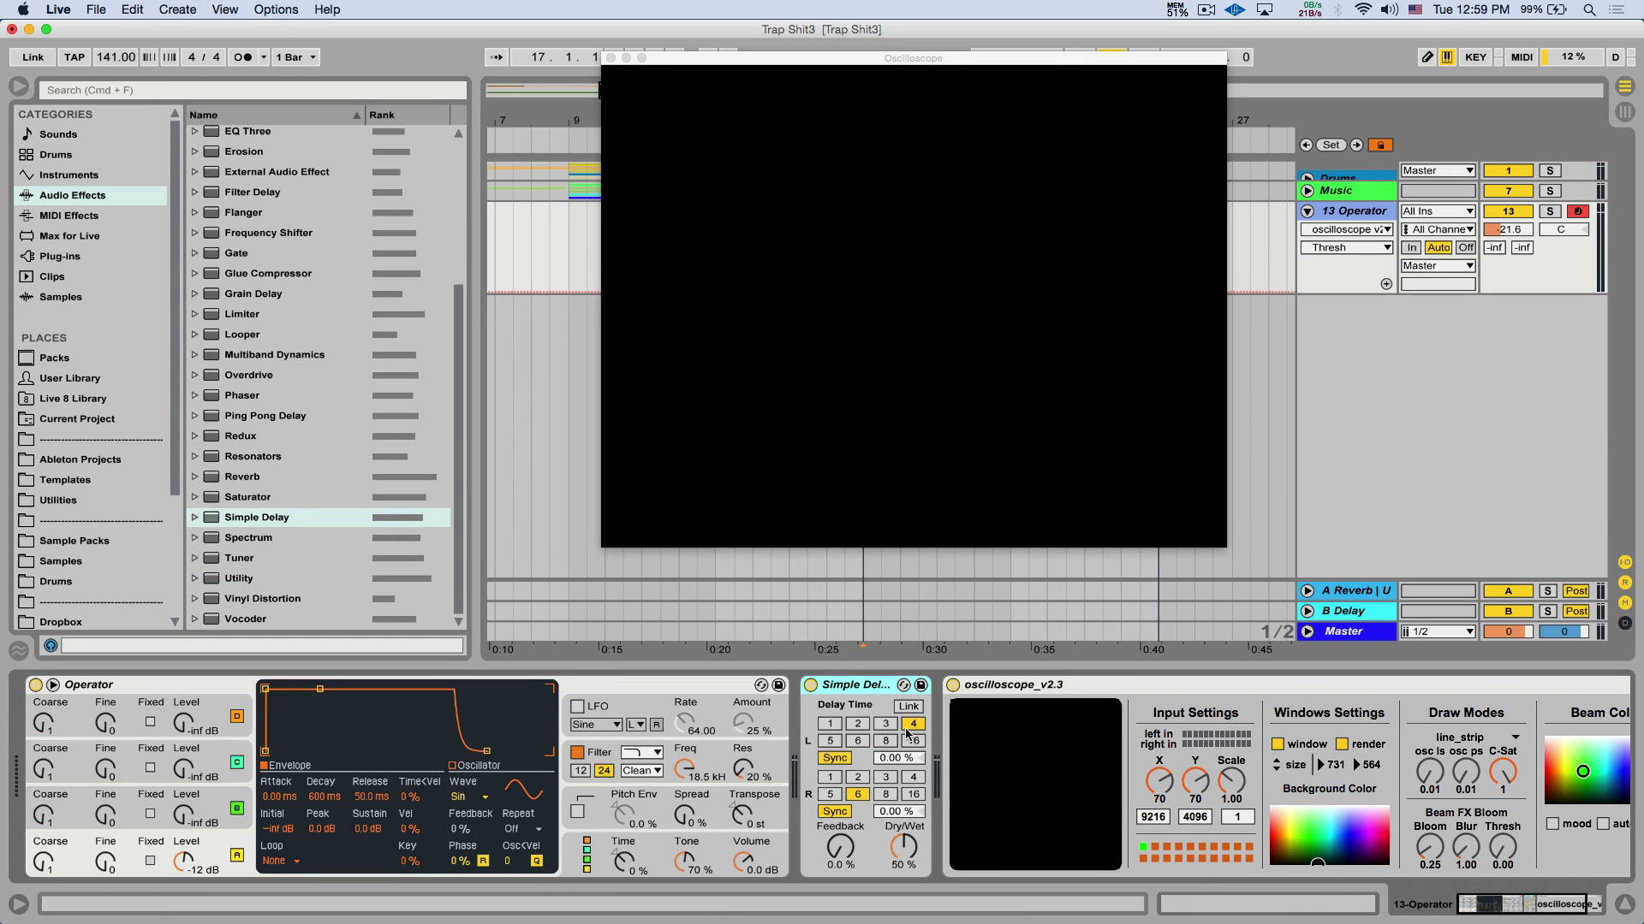
left_click(837, 758)
left_click(844, 812)
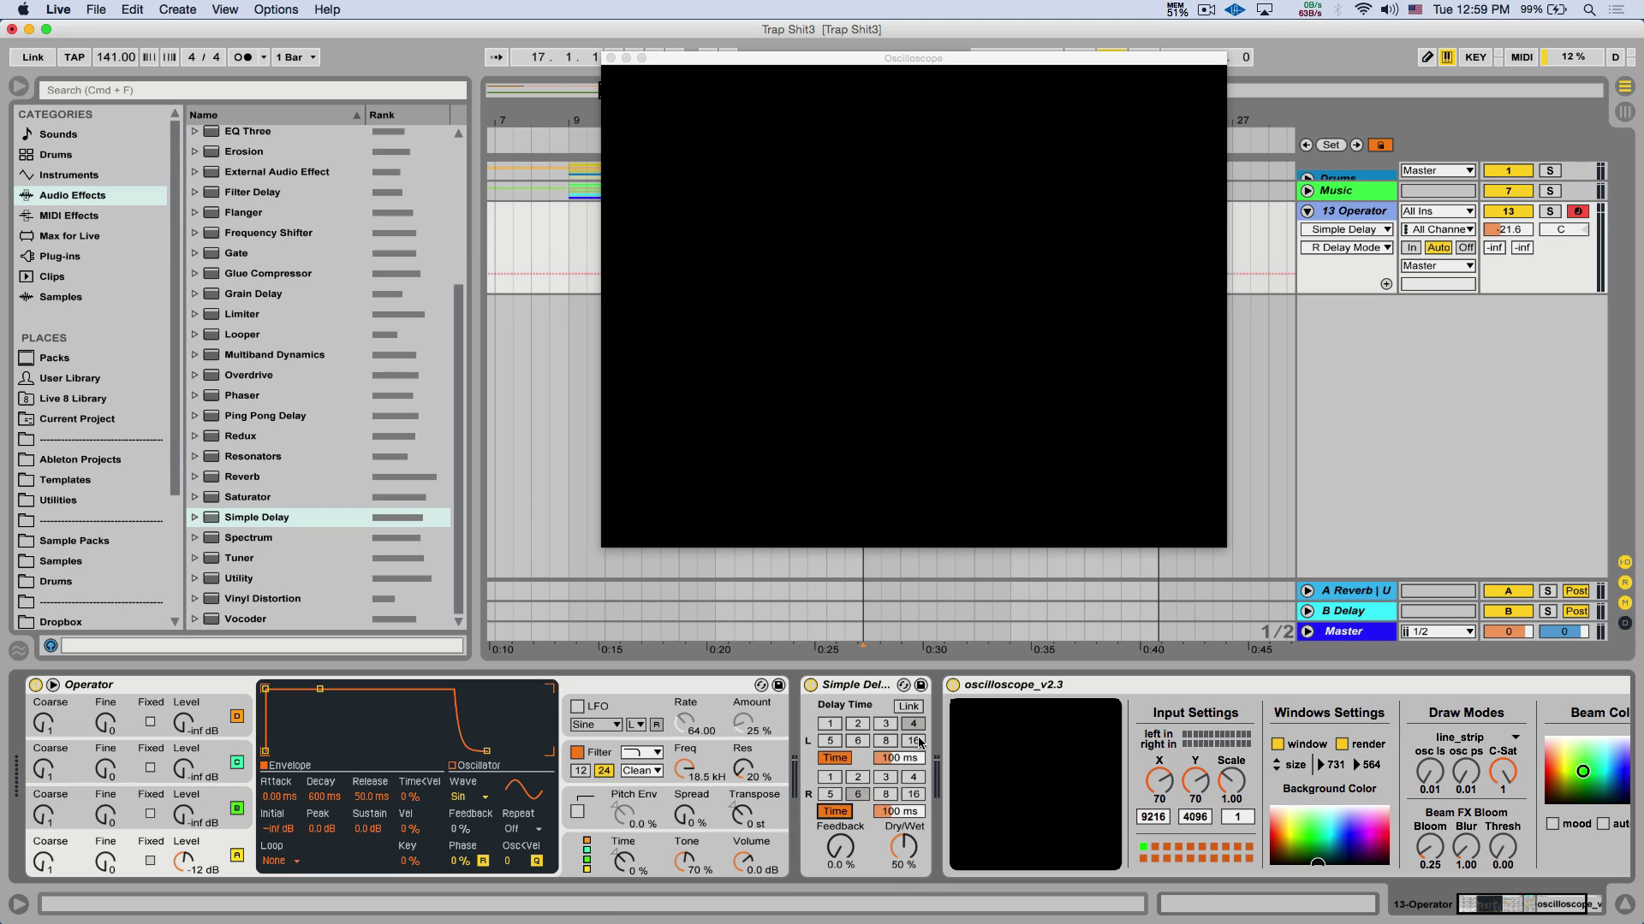
left_click_drag(909, 759, 912, 760)
left_click_drag(898, 820, 903, 814)
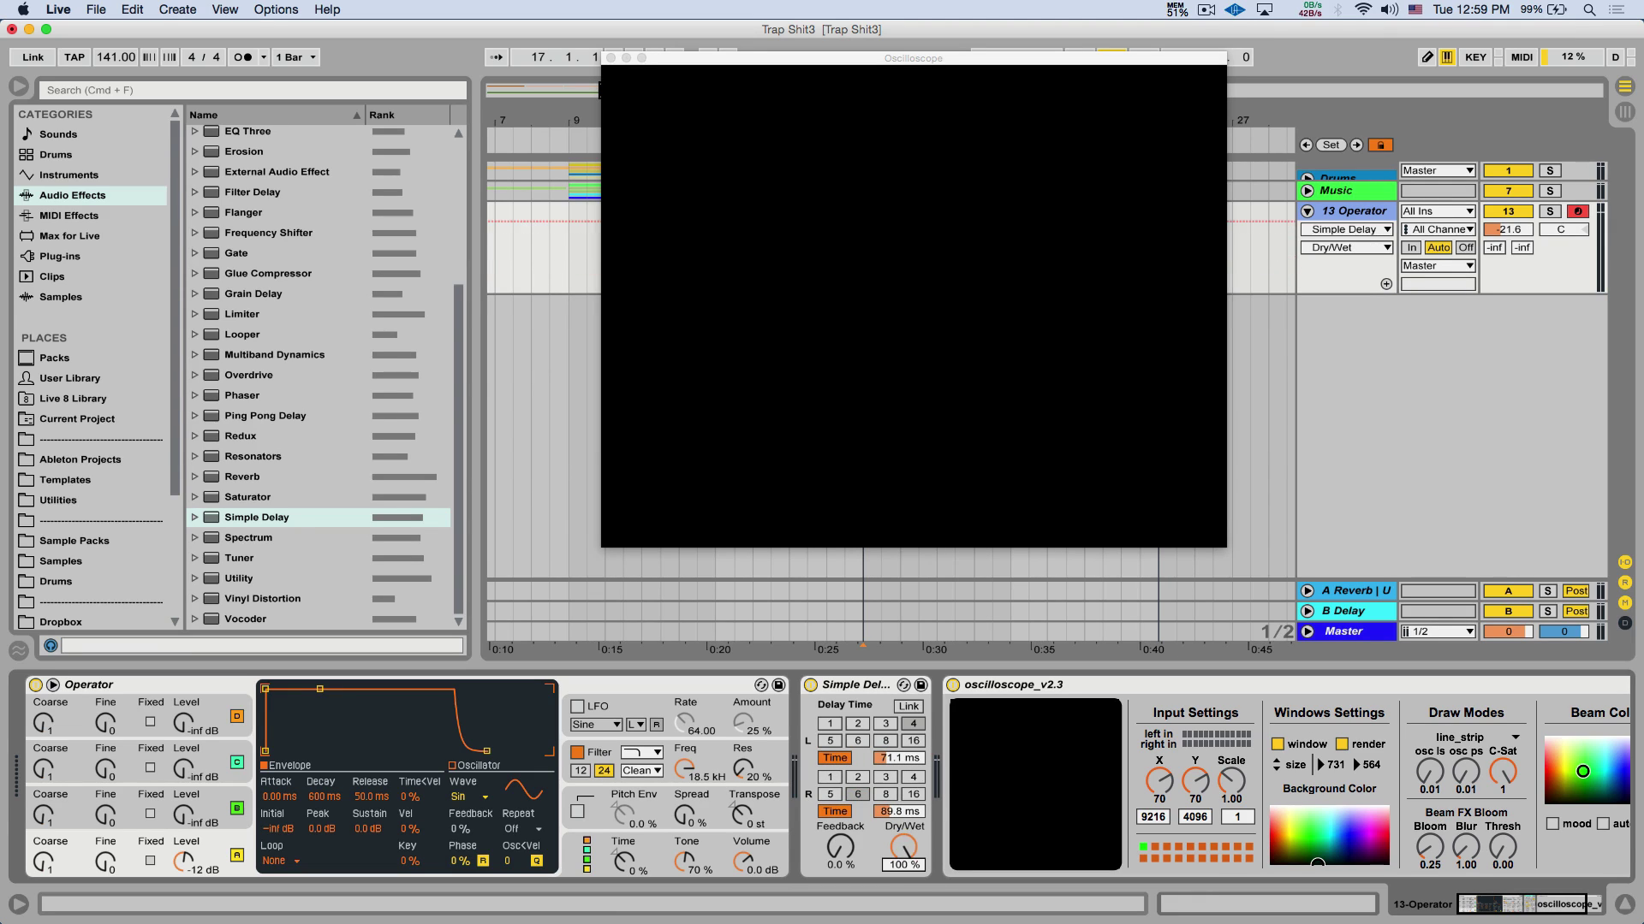
left_click(862, 685)
key("a")
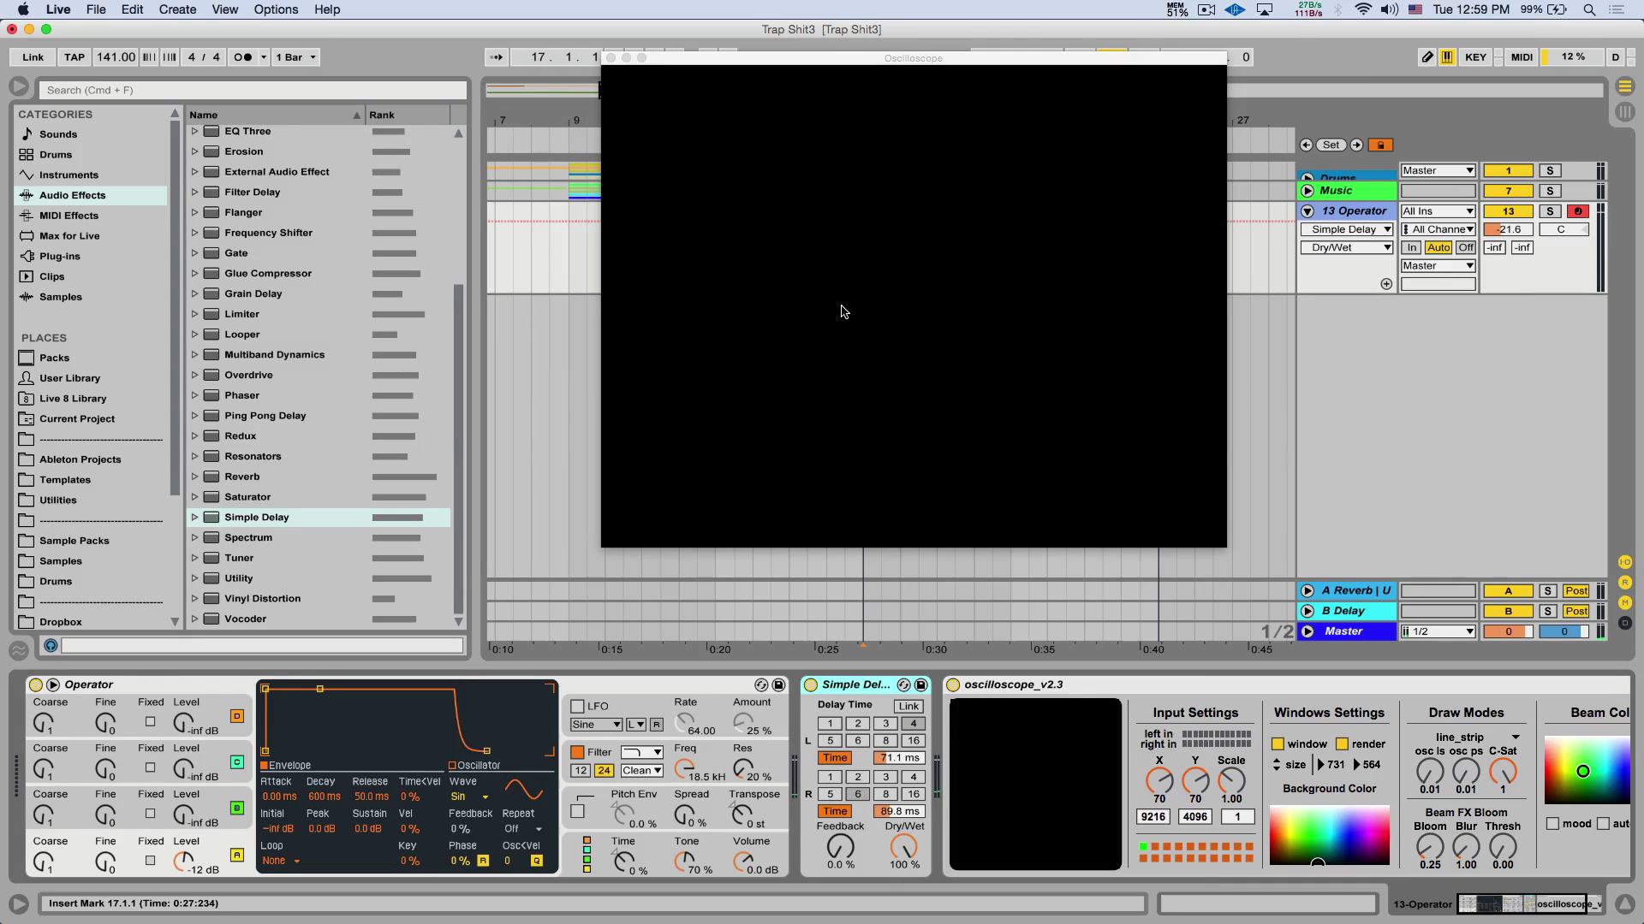
Try the Saw D and Square D waves on Operator's oscillator A, and lower the track volume to -39.0 dB.
left_click(467, 797)
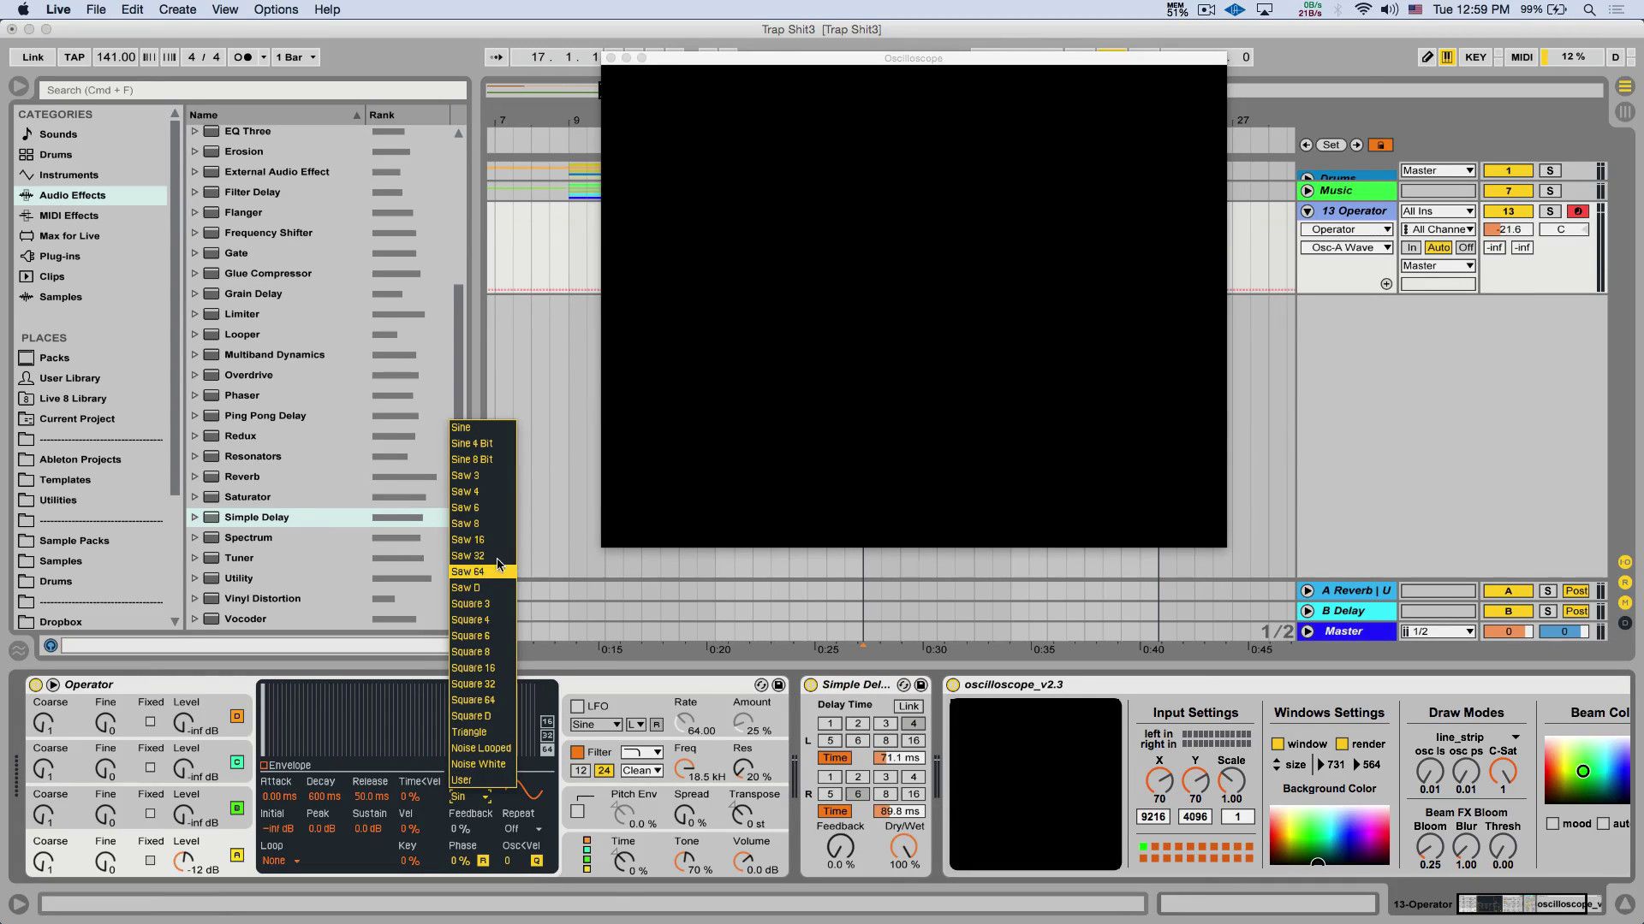
left_click(476, 588)
left_click(469, 797)
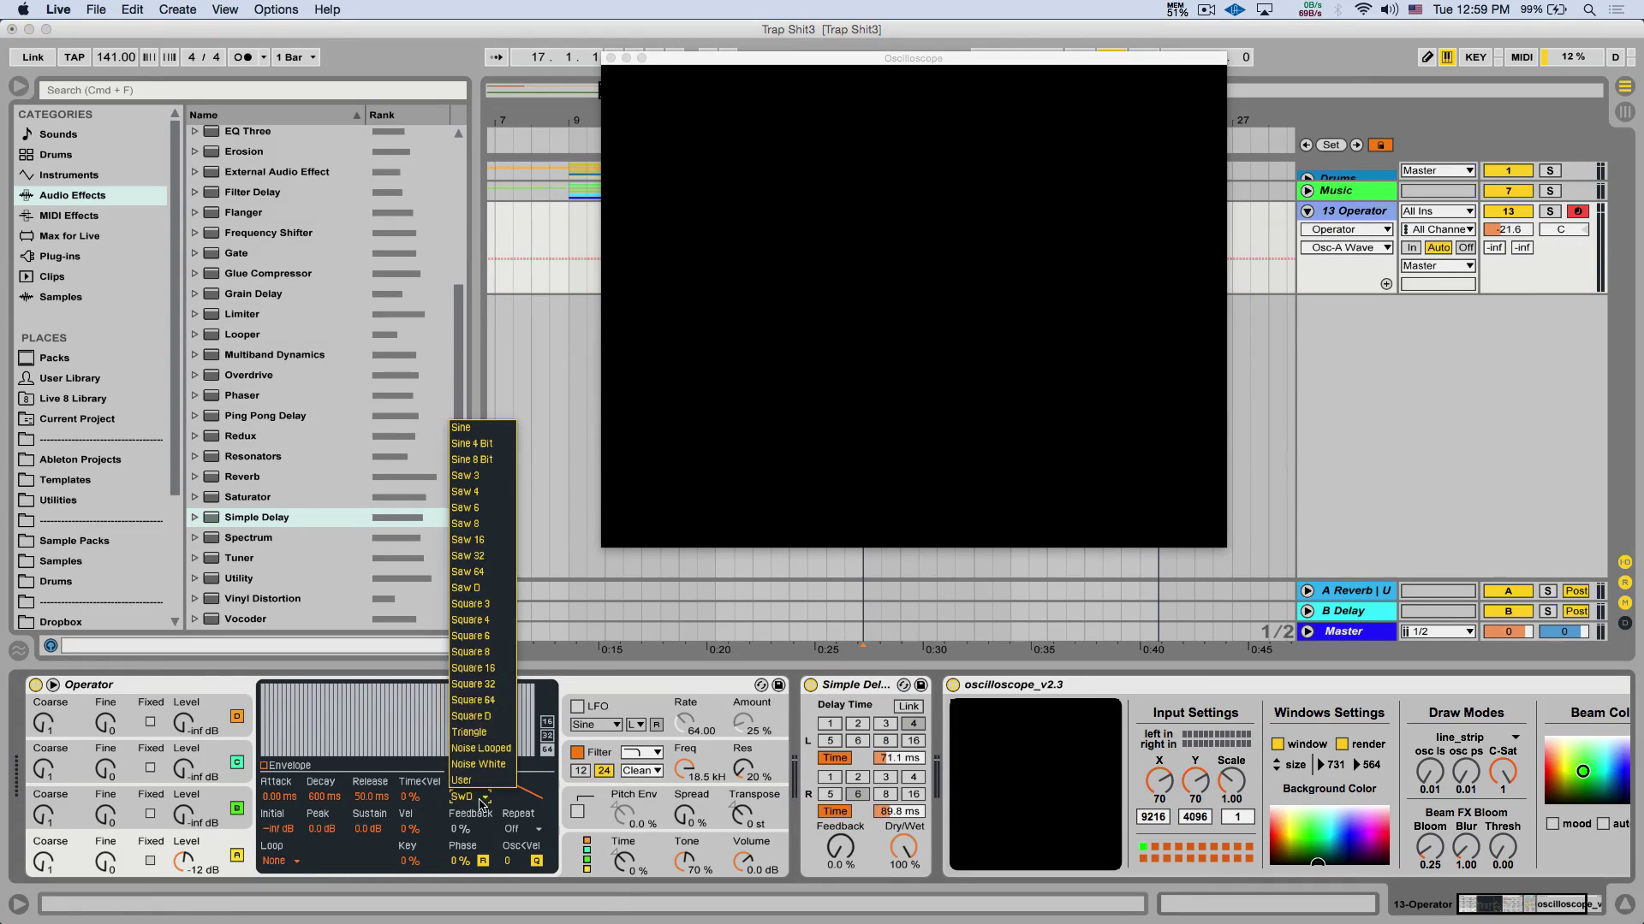
left_click(478, 715)
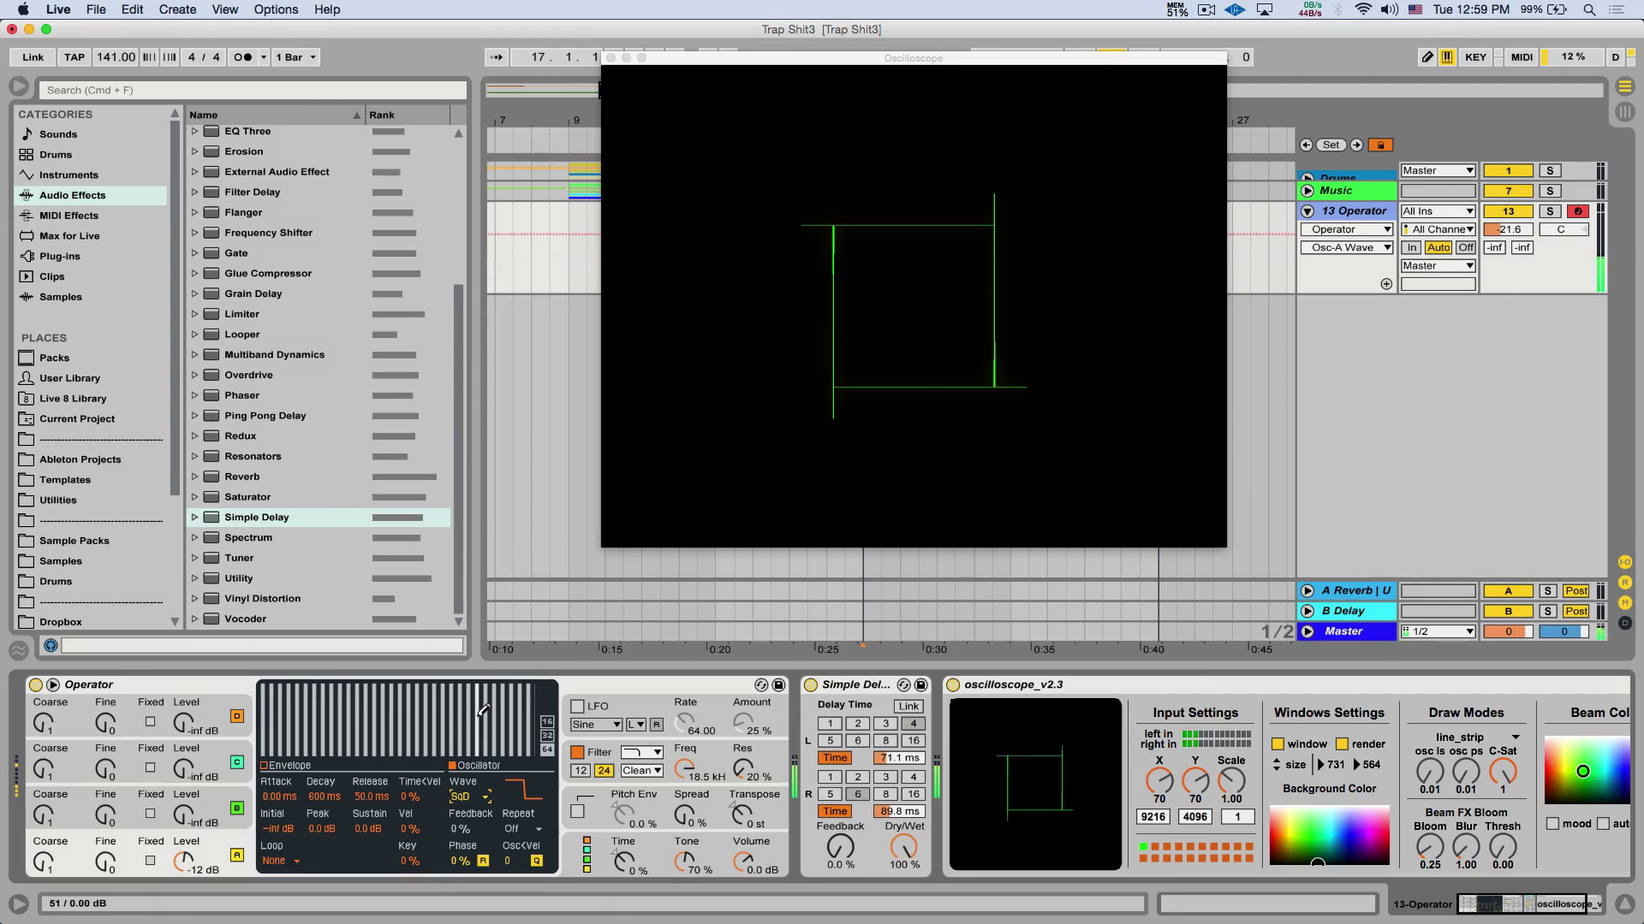
left_click_drag(1508, 229, 1509, 258)
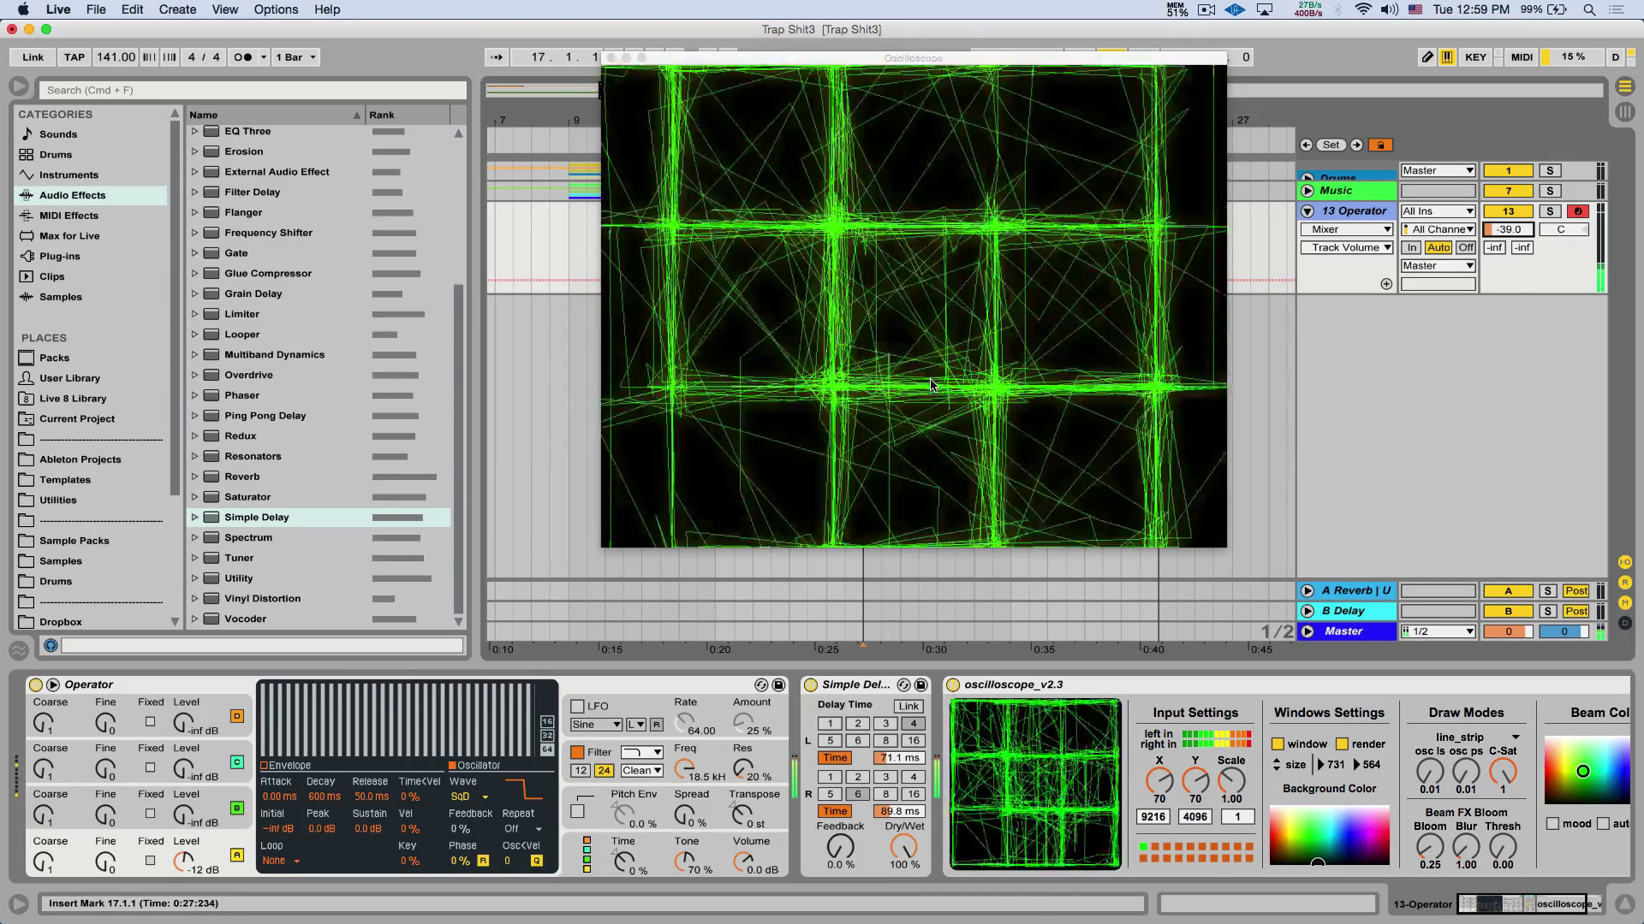
Set Operator's oscillator A to Sine and insert an Overdrive after the Simple Delay with Dynamics 56 % and Dry/Wet 55 %.
left_click(471, 796)
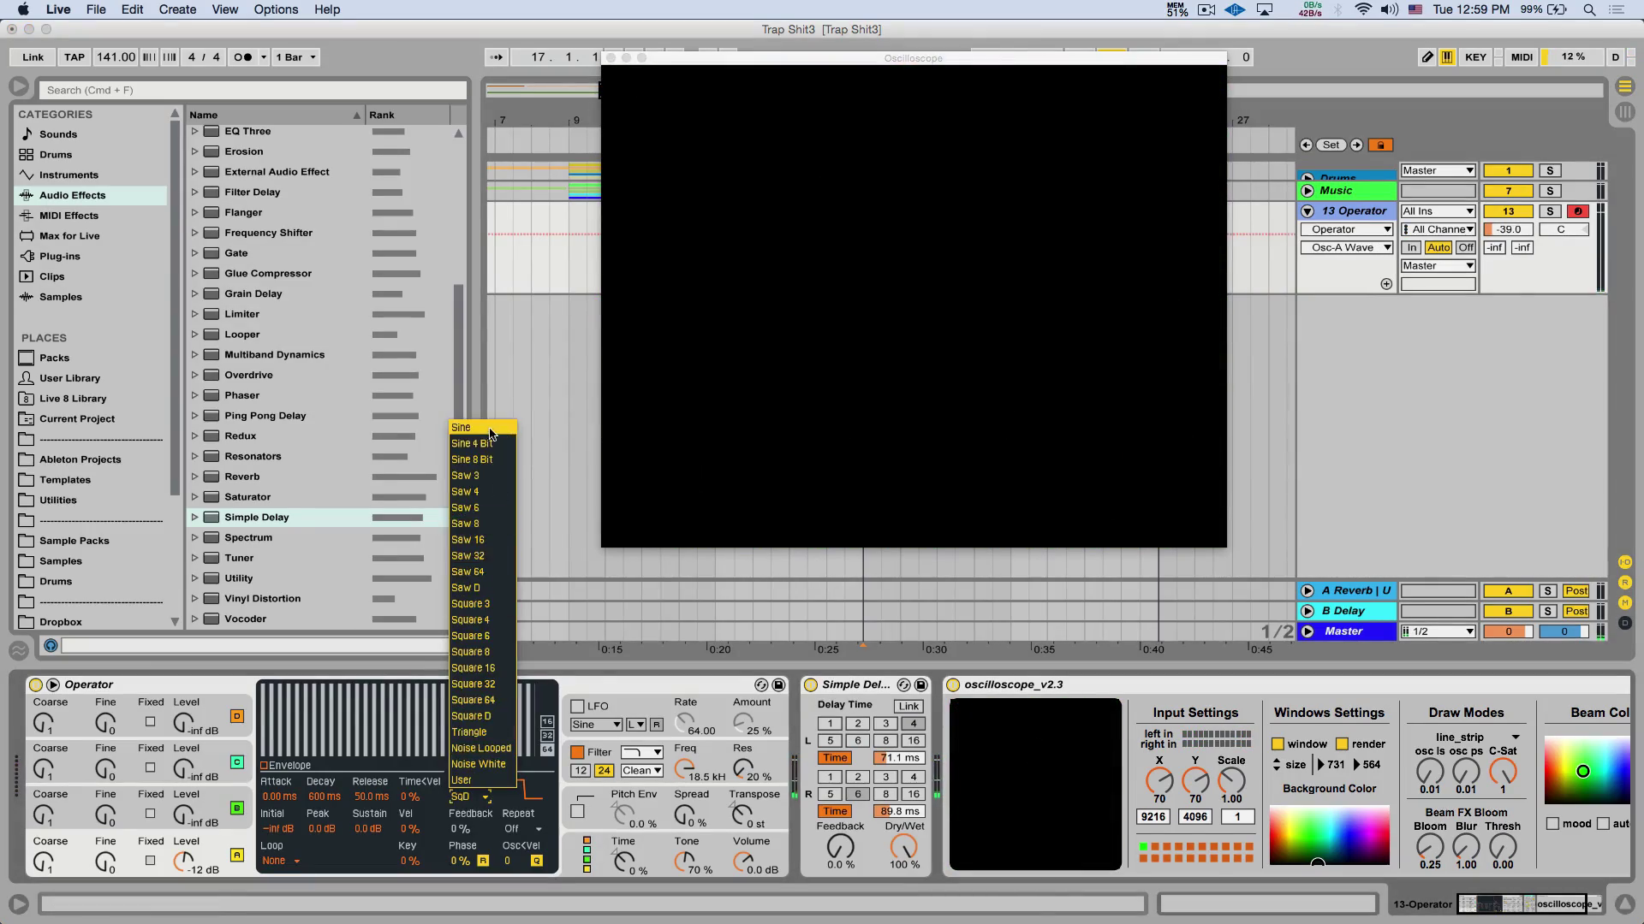
left_click(480, 434)
scroll(339, 363, "up", 1)
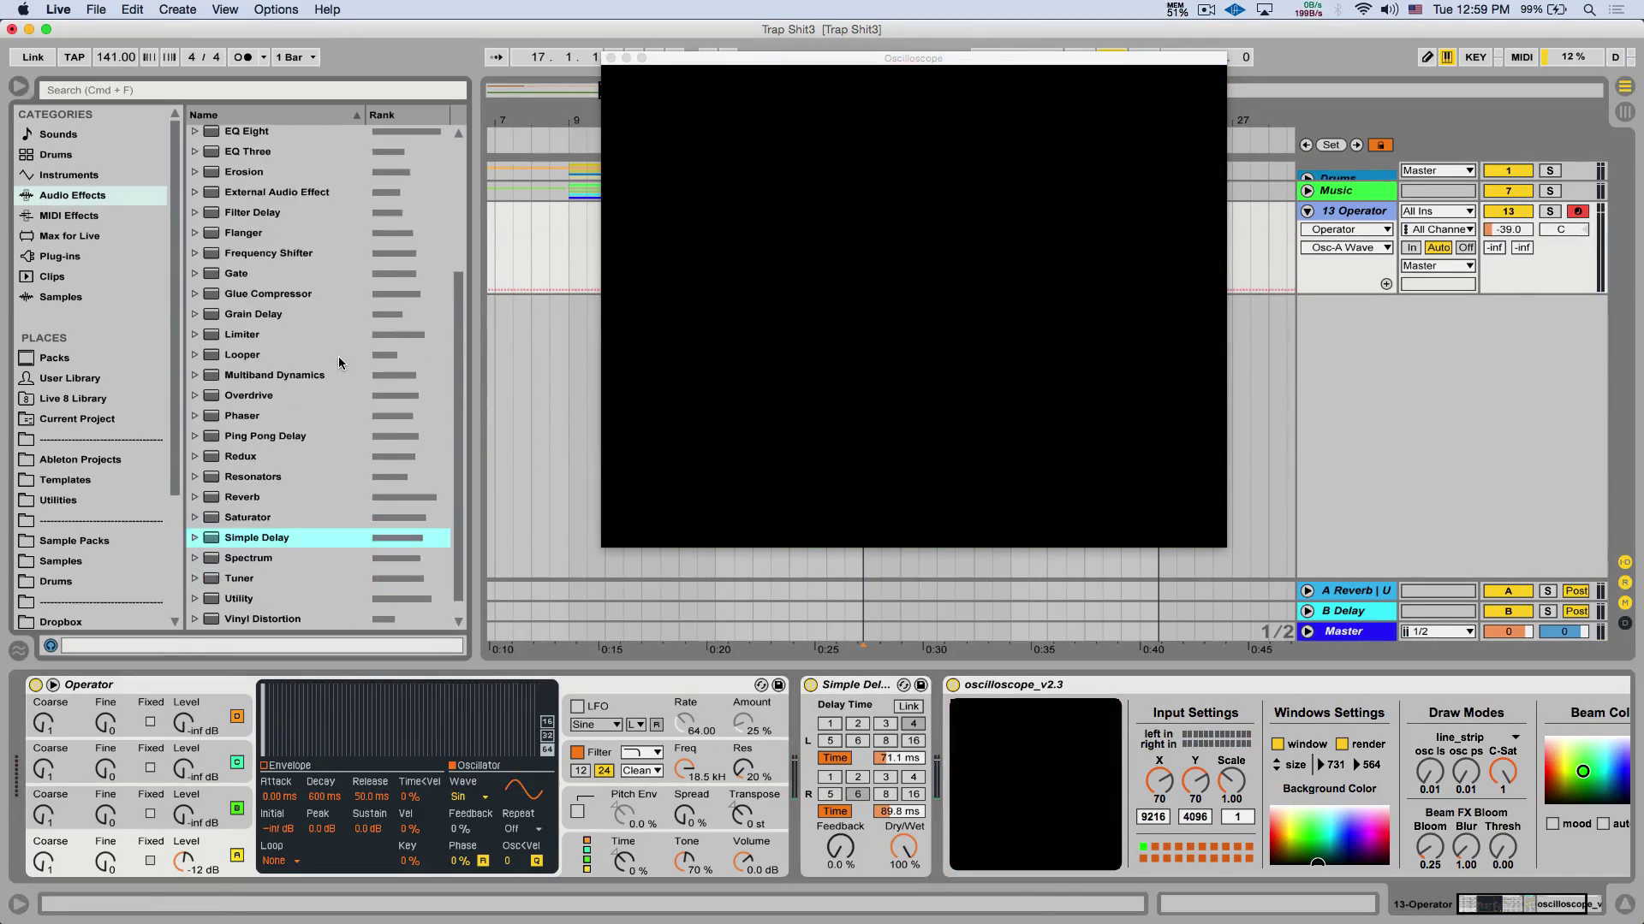
left_click_drag(262, 402, 942, 763)
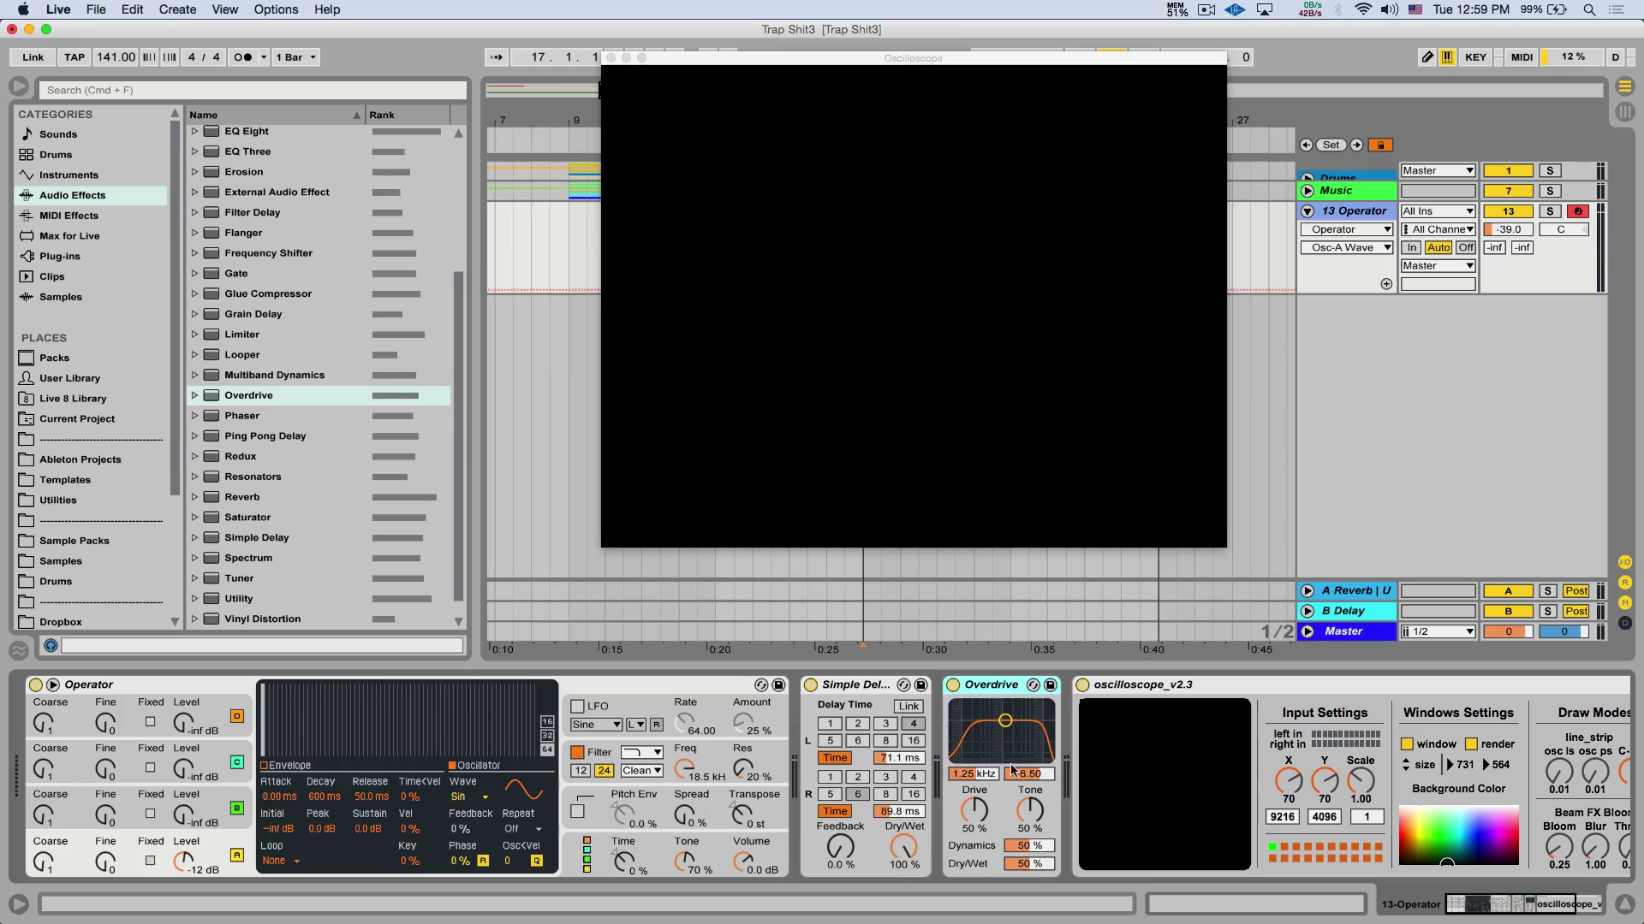
key("a")
mouse_move(1029, 848)
left_mouse_down()
mouse_move(1031, 907)
mouse_move(1032, 859)
left_mouse_up()
scroll(256, 434, "up", 10)
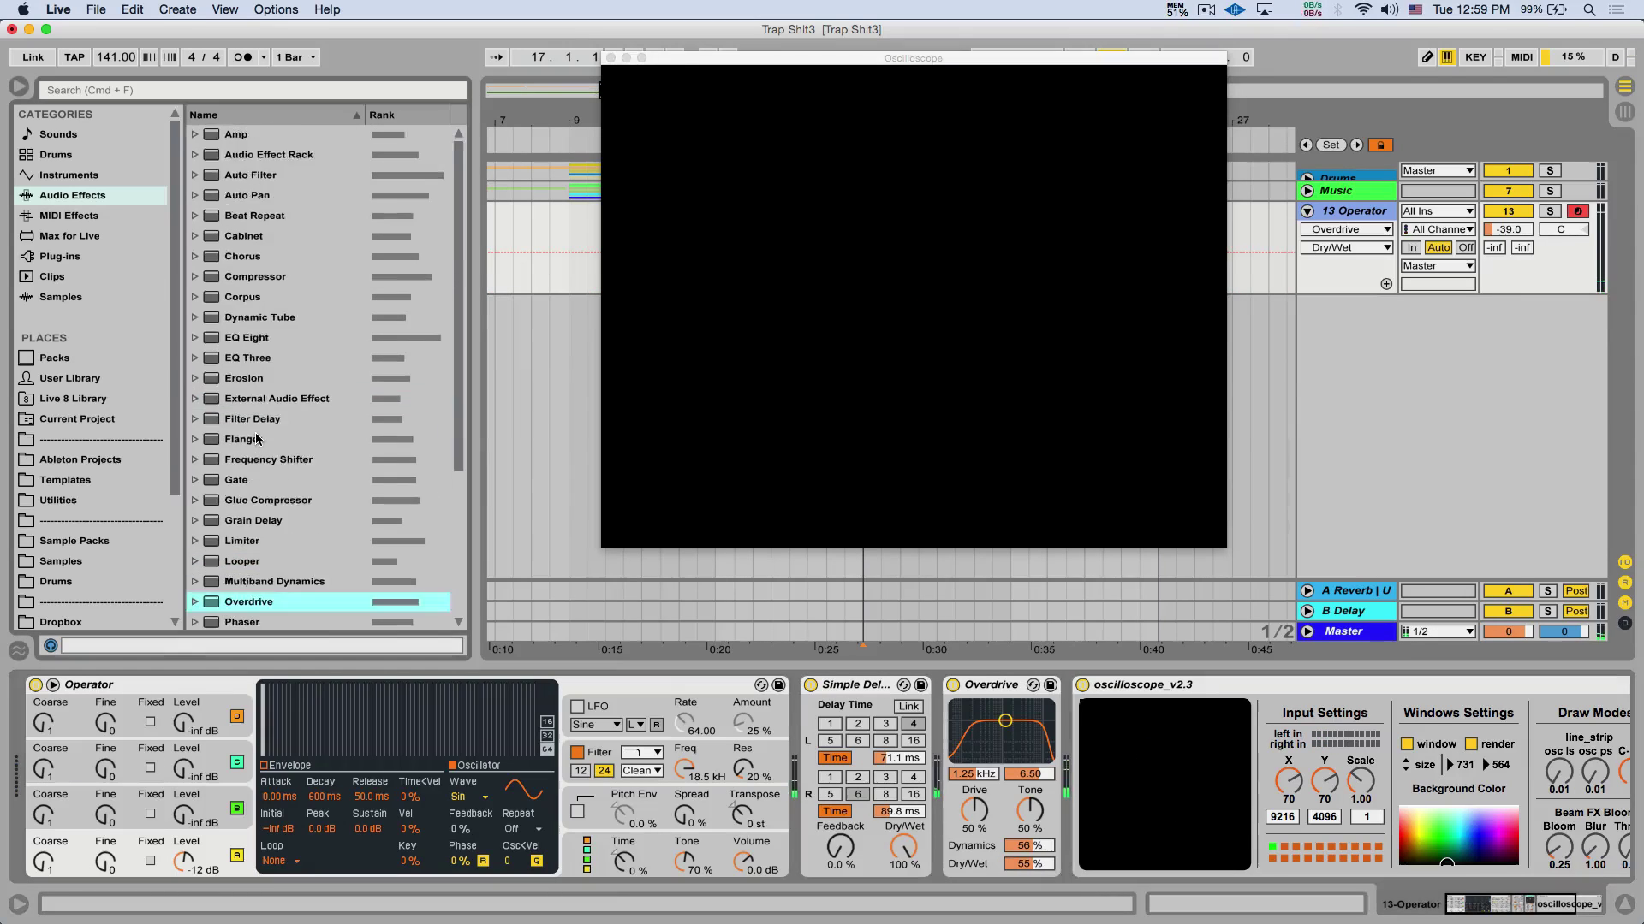
scroll(256, 435, "down", 10)
scroll(256, 435, "up", 10)
scroll(256, 435, "down", 10)
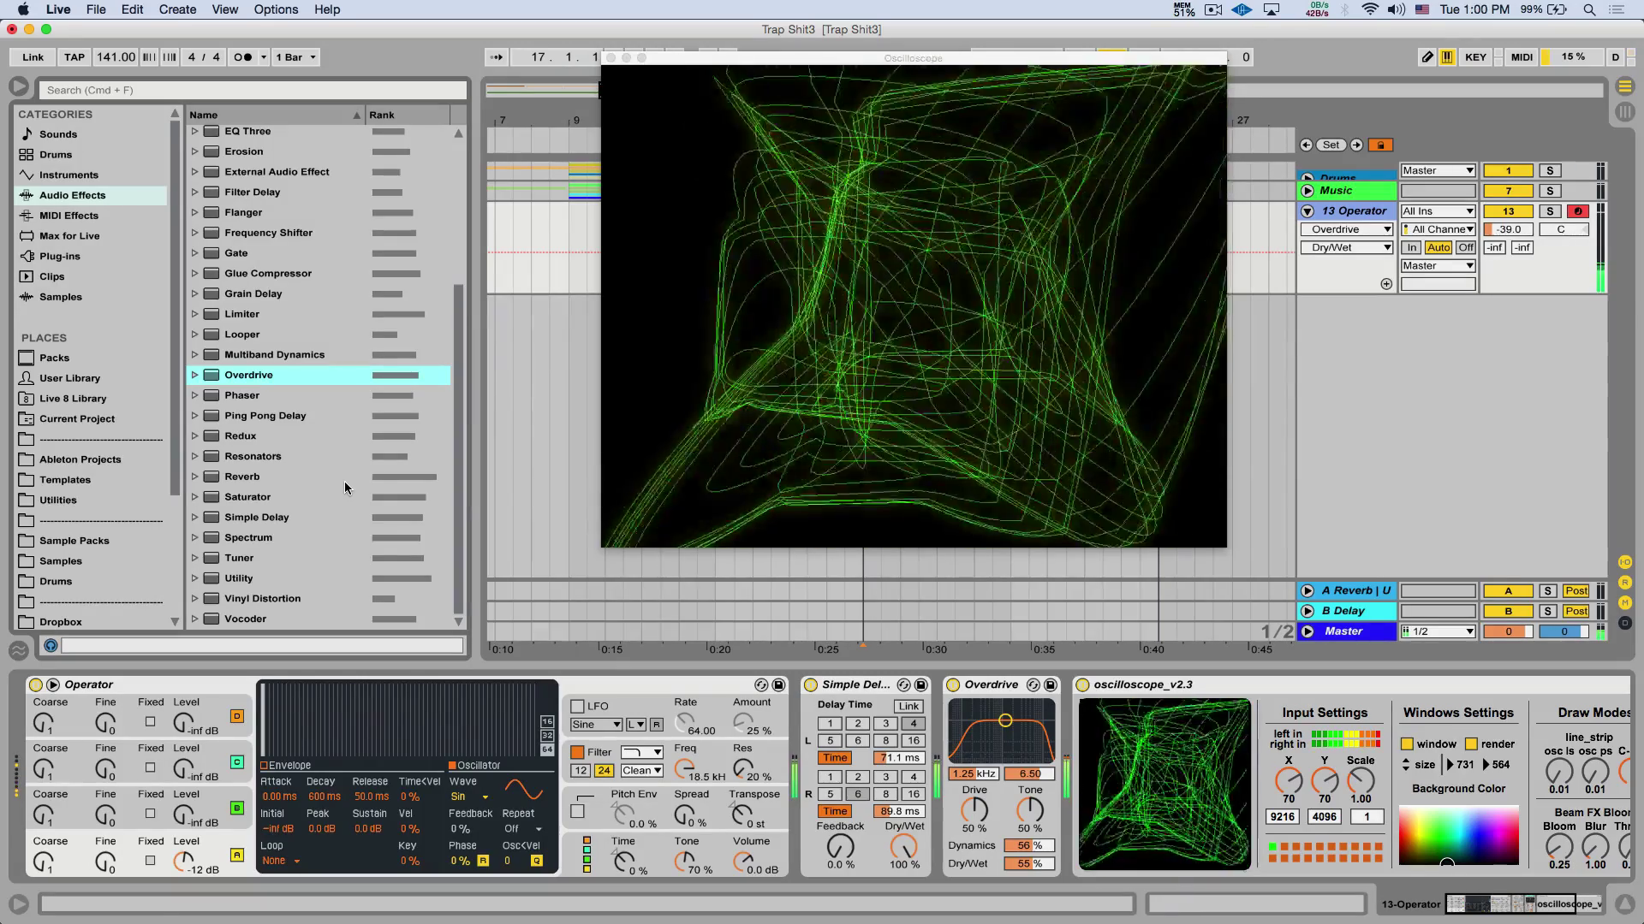
Delete the Simple Delay, Overdrive and Operator devices from the track, keeping only the oscilloscope.
left_click(861, 682)
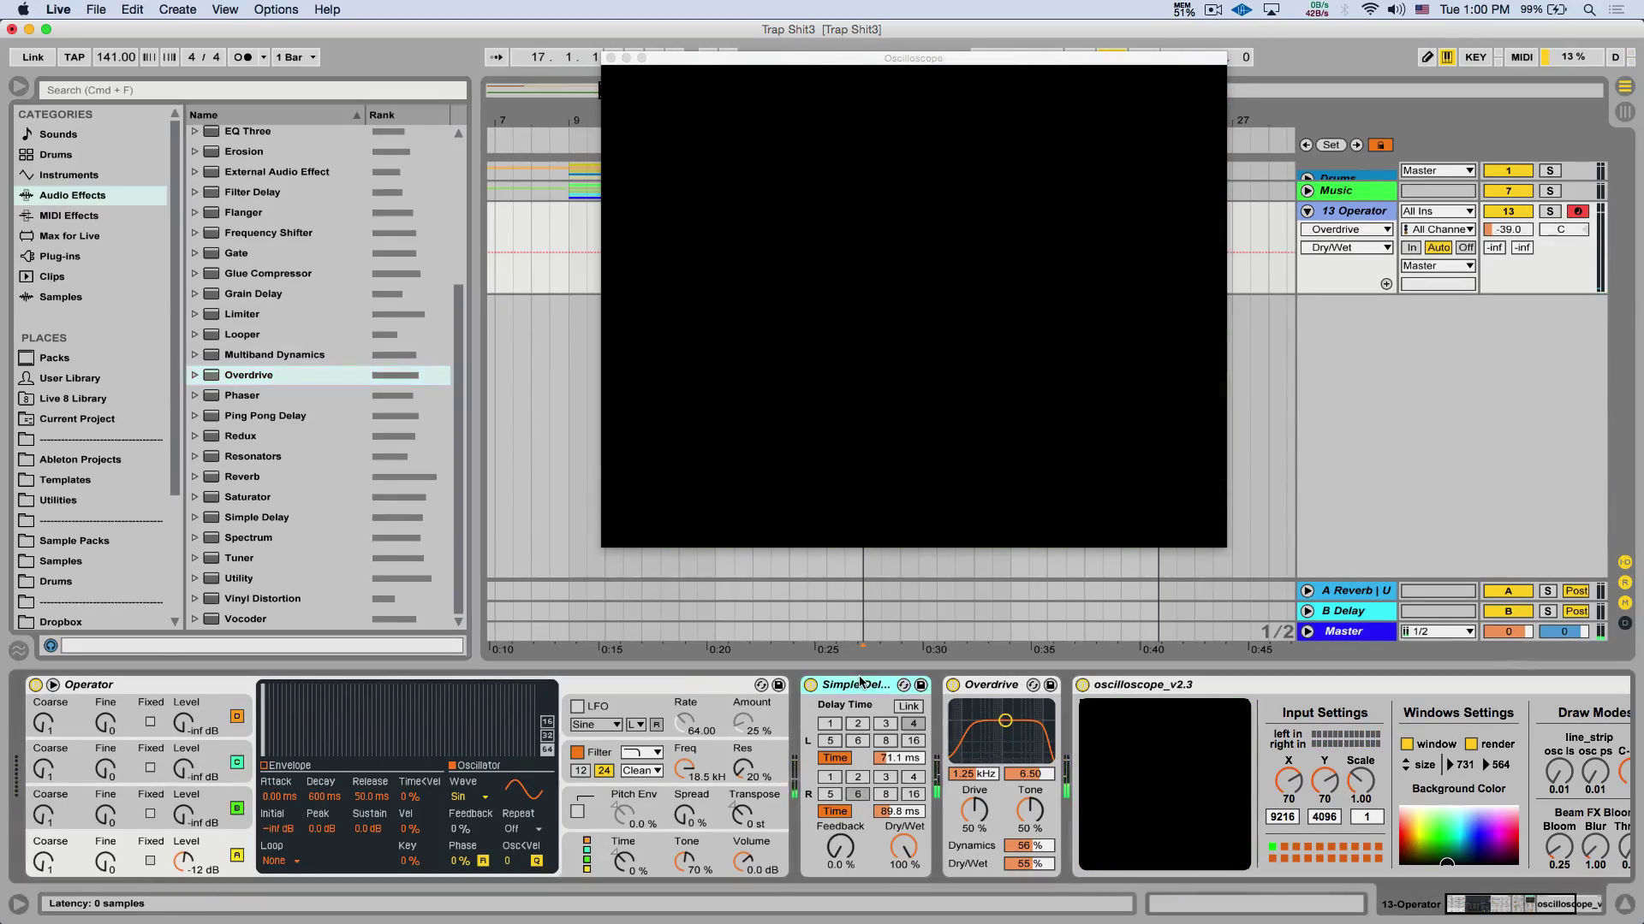
key("Delete")
key("Delete")
key("Delete")
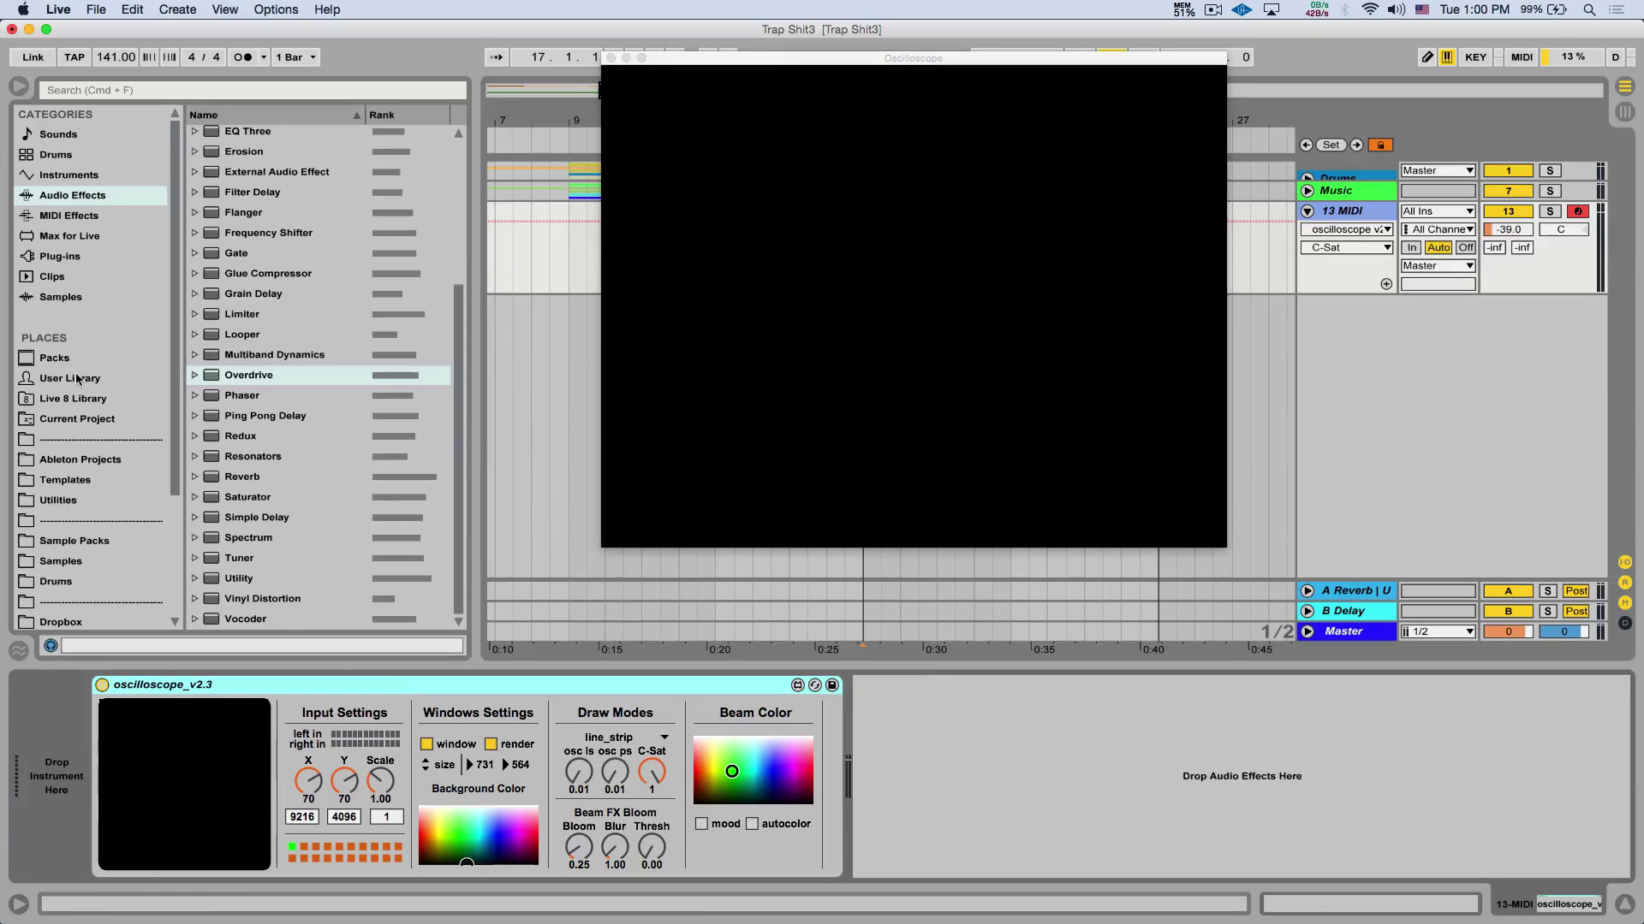
Search the Max for Live devices for "butter" and insert the butterfly 0.1 instrument before the oscilloscope.
left_click(72, 237)
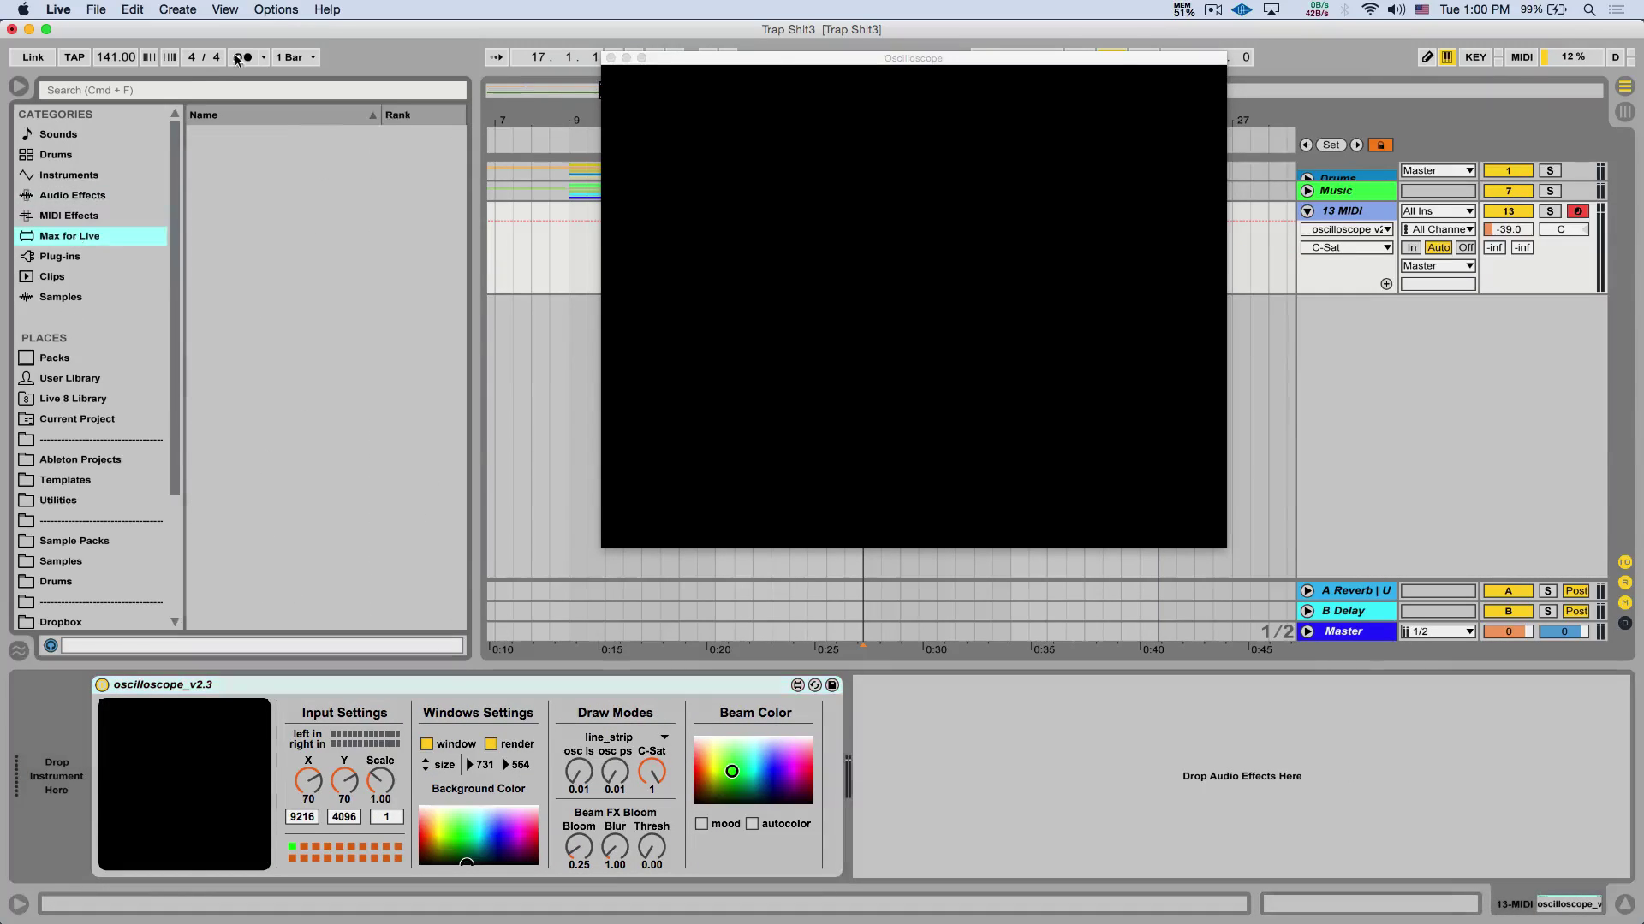
left_click(203, 92)
type("butter")
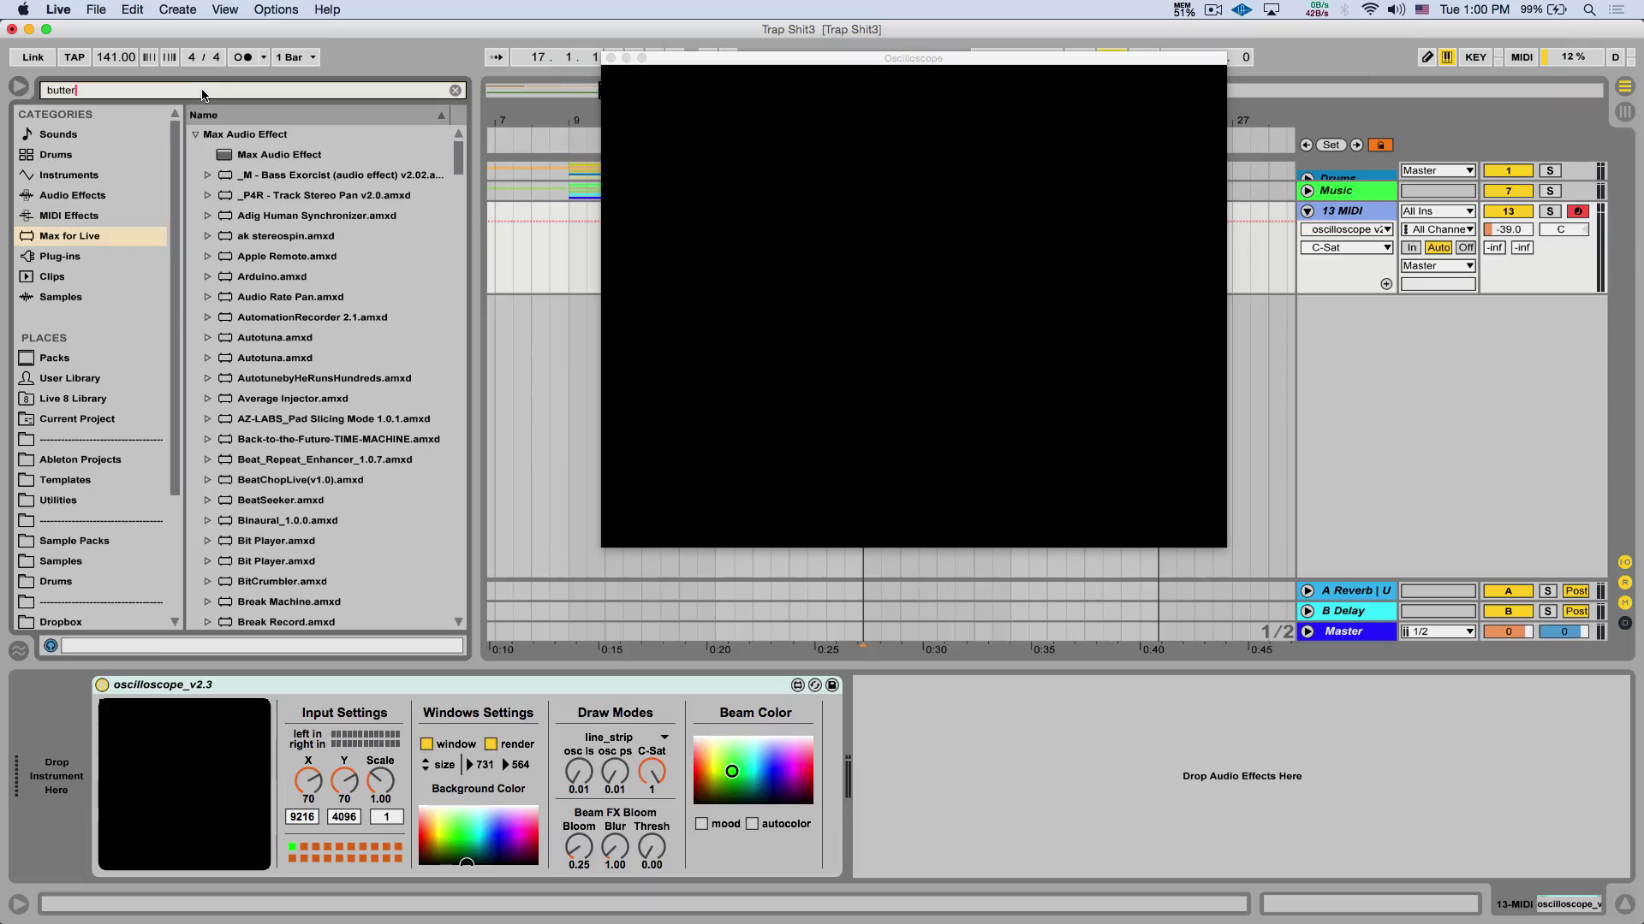
left_click(195, 135)
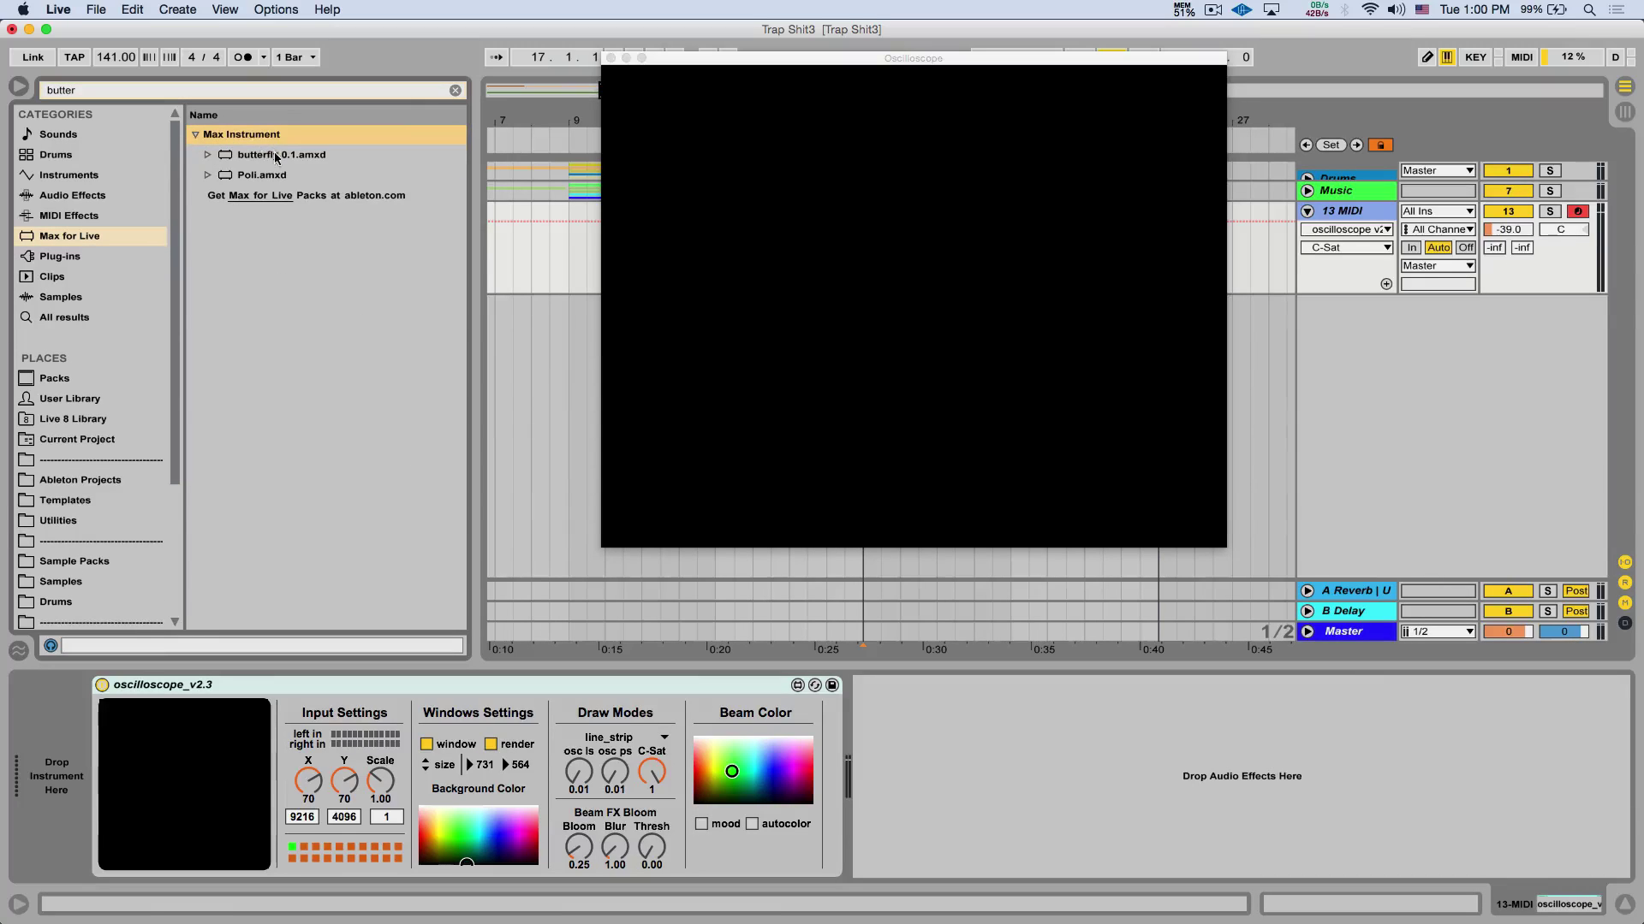
left_click_drag(278, 156, 61, 713)
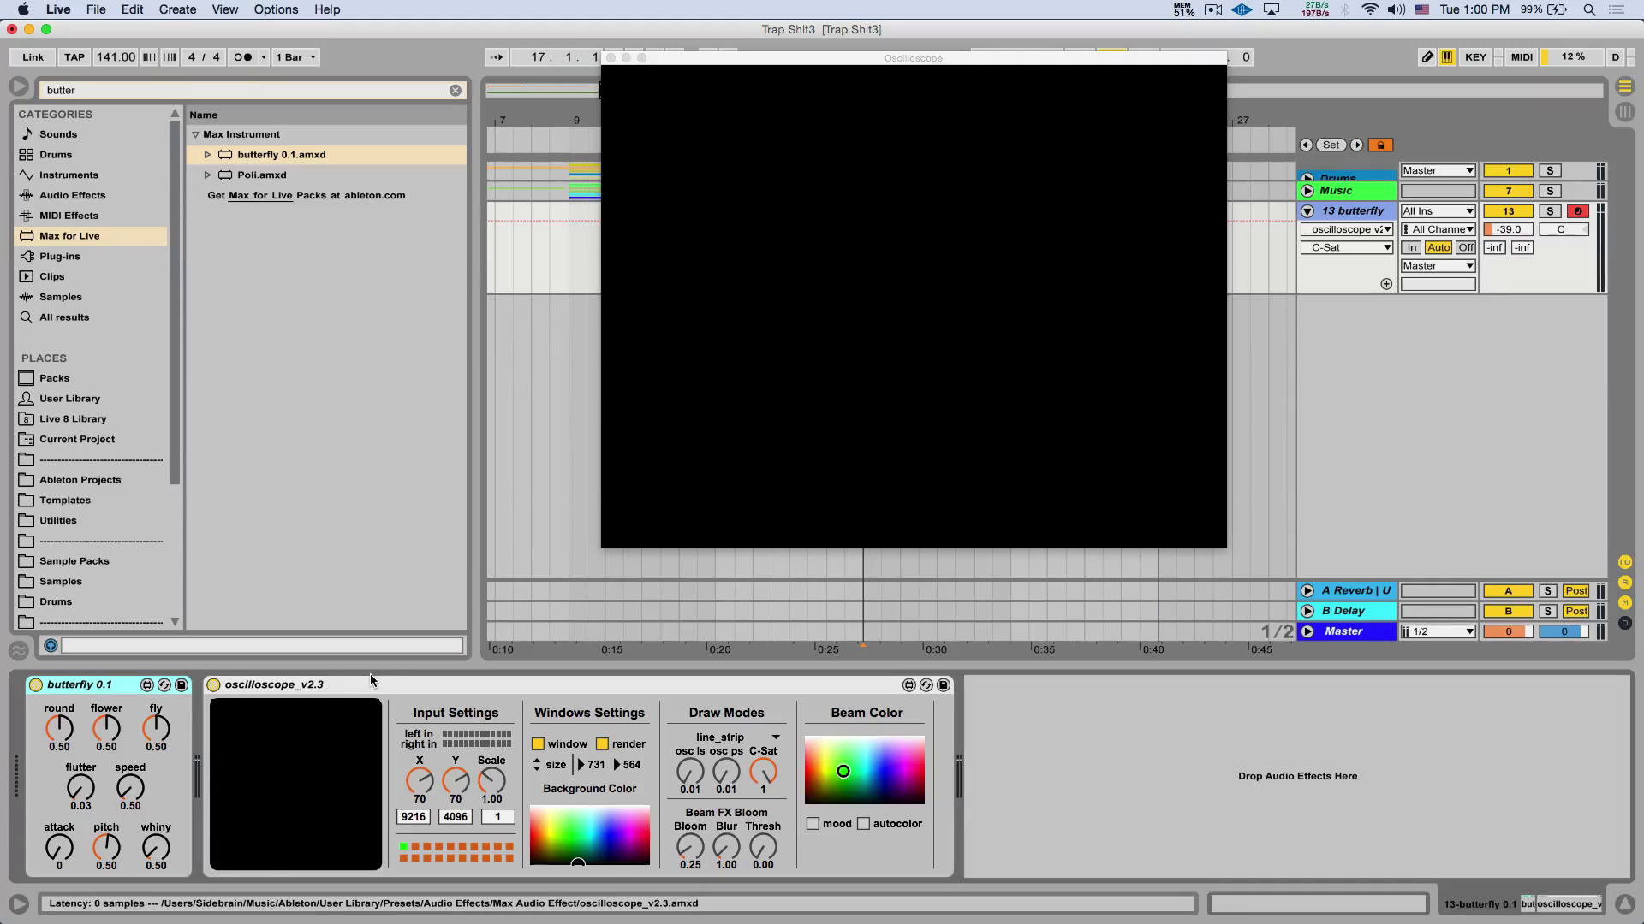
Raise the butterfly track's volume to -21.6 dB and play several notes to view their shapes in the oscilloscope.
left_click_drag(1515, 232, 1515, 214)
key("a")
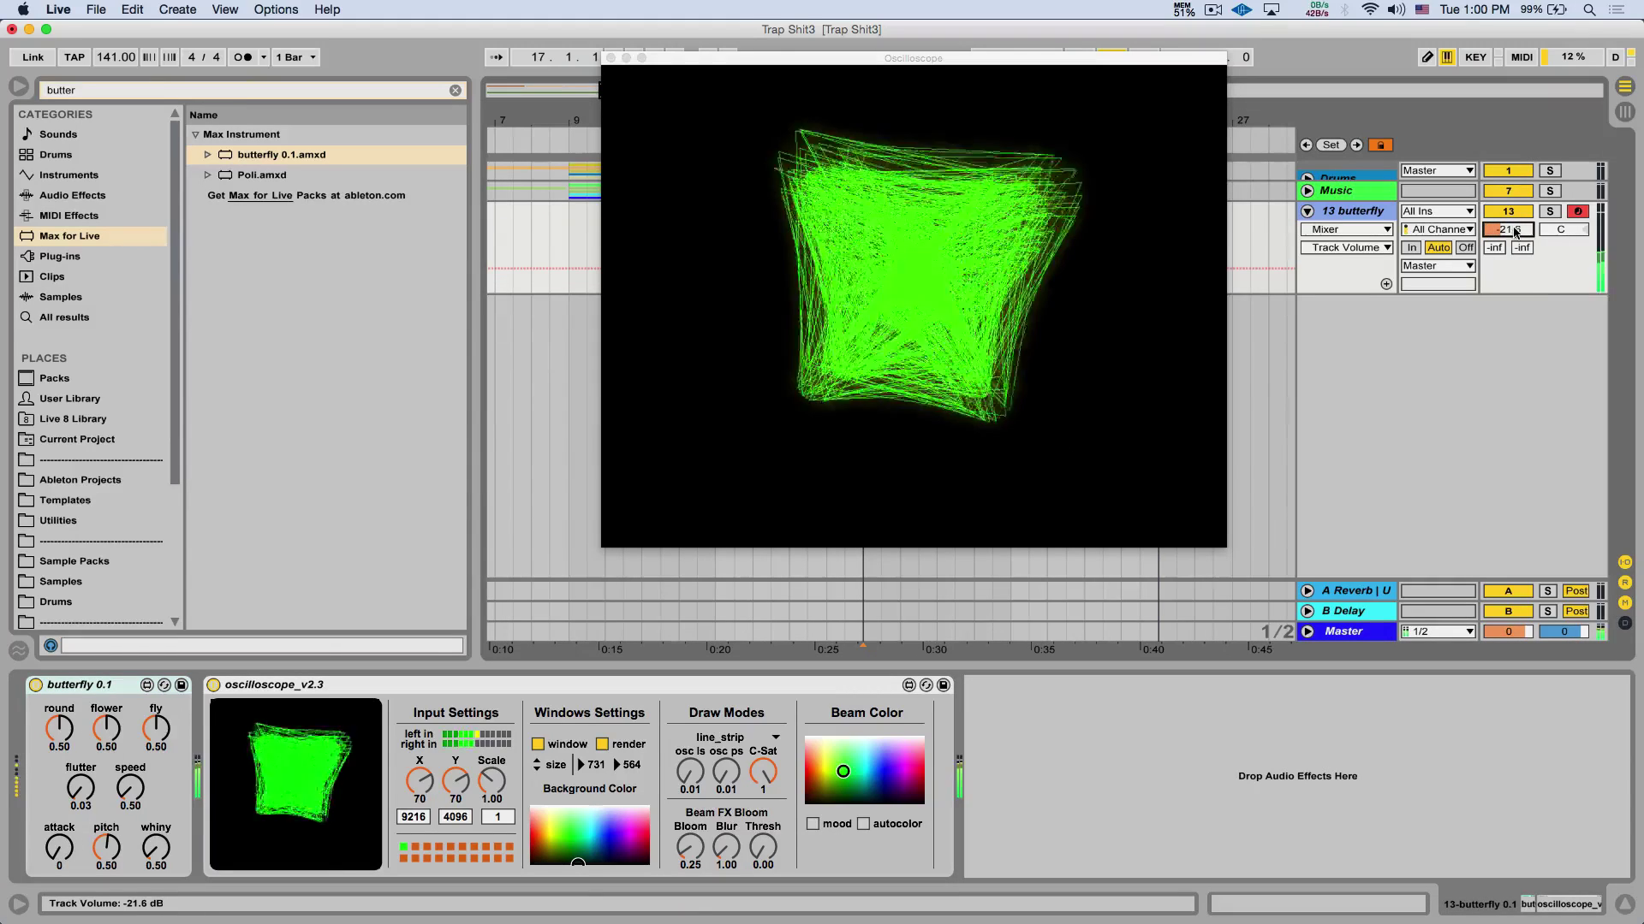
key("z")
key("a")
key("z")
key("z")
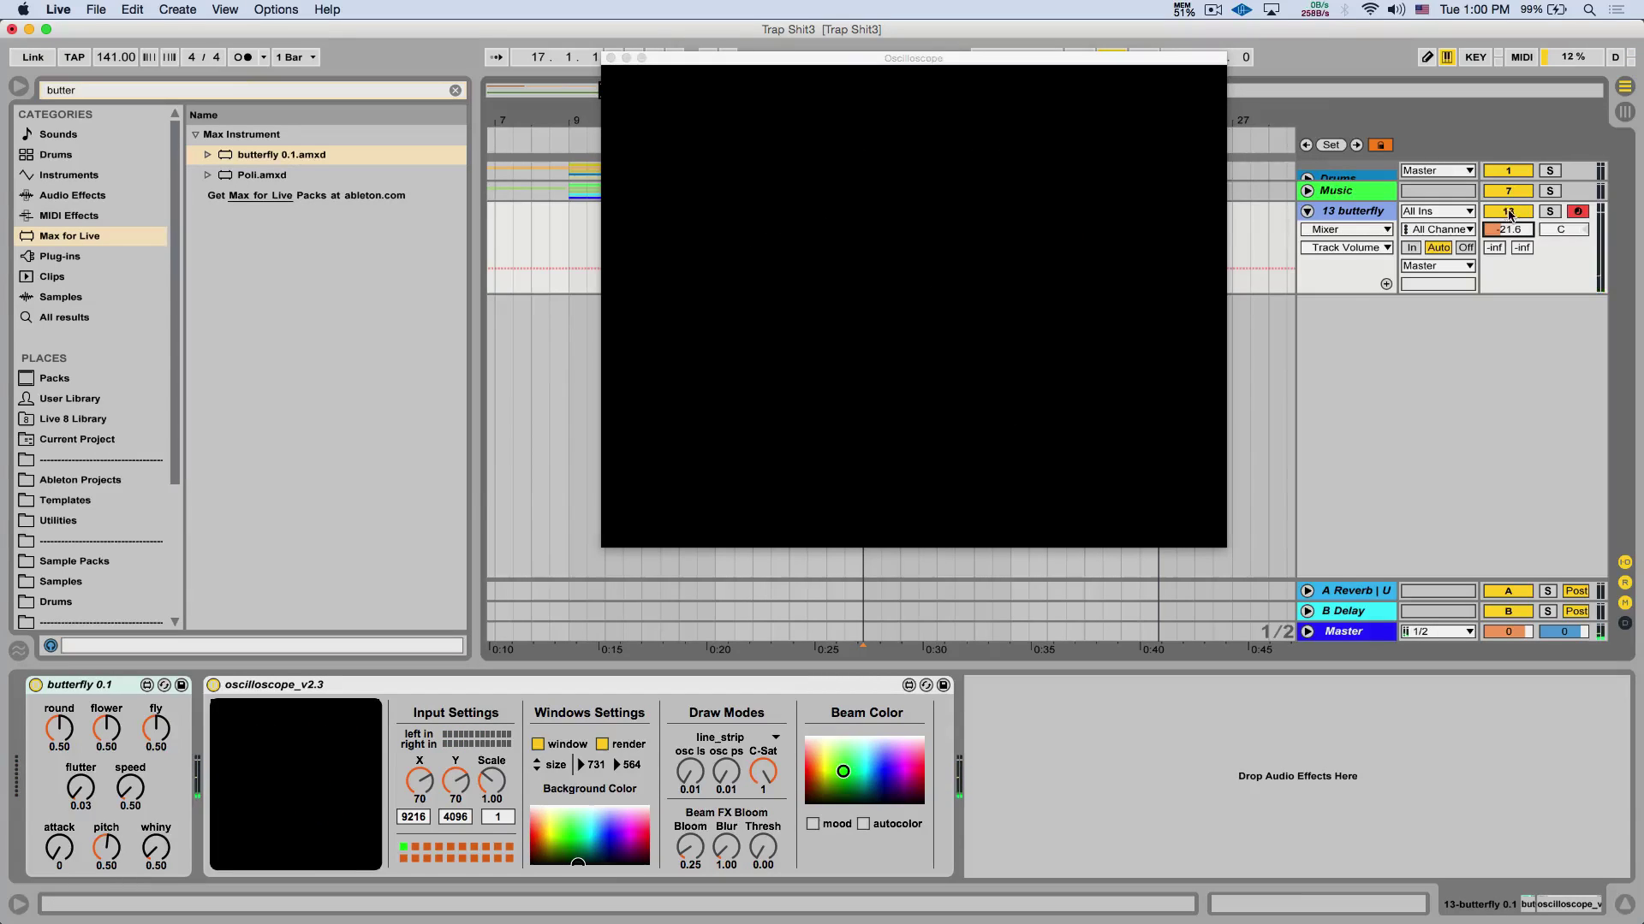
Mute the butterfly track and set the instrument's round to 0.60 and flower to 0.41.
left_click(1509, 215)
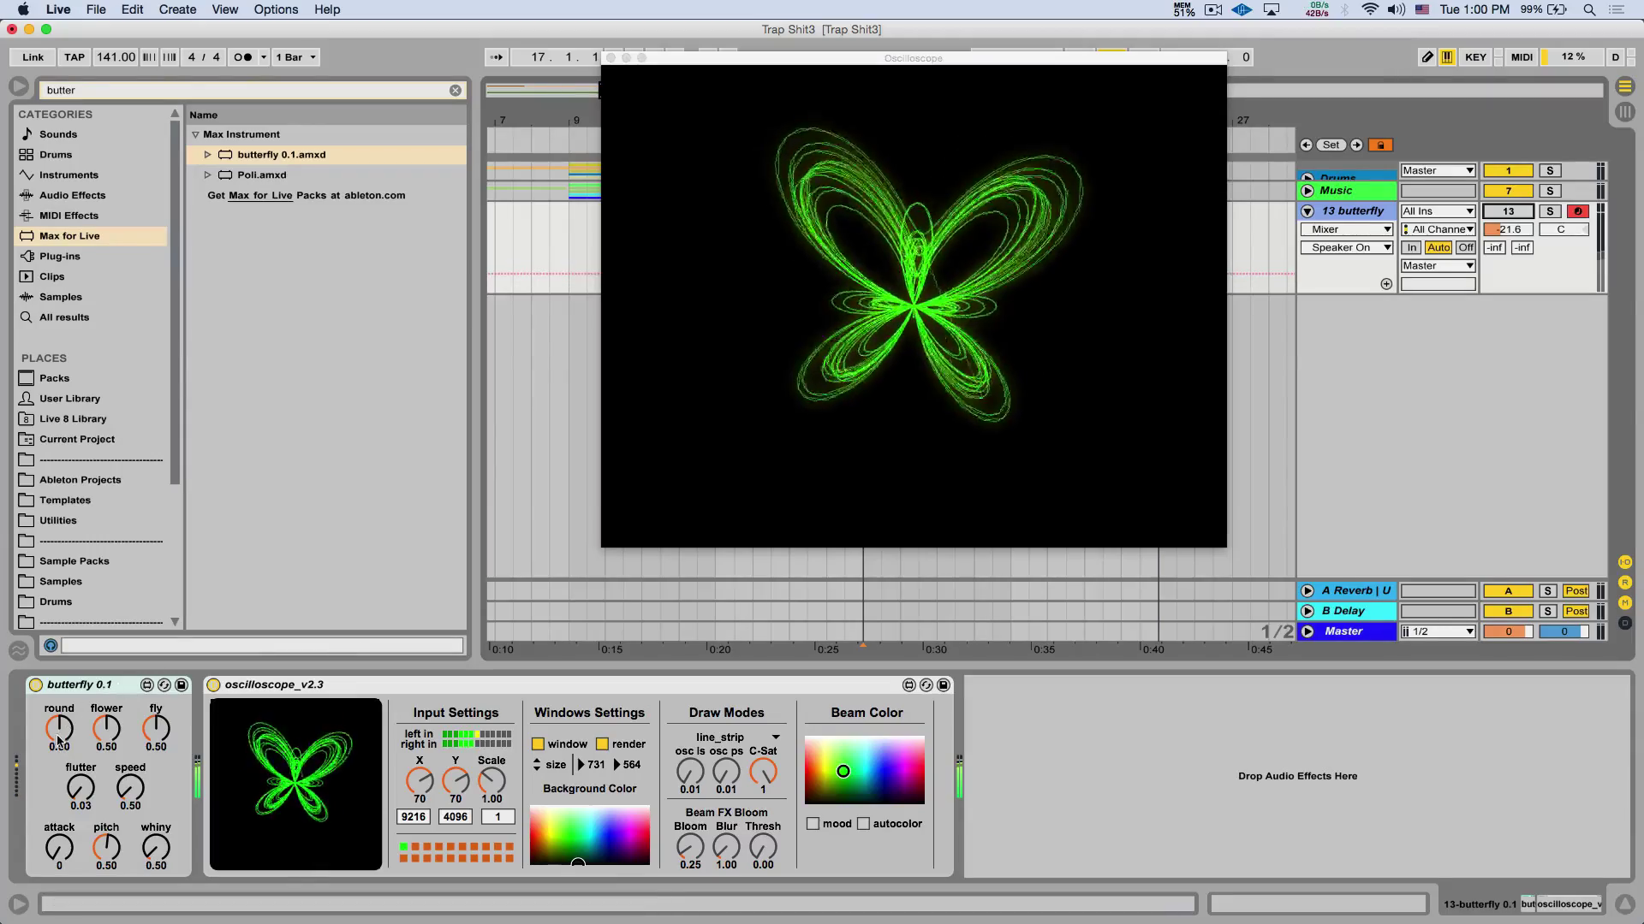
left_click(71, 728)
left_click_drag(70, 731, 110, 741)
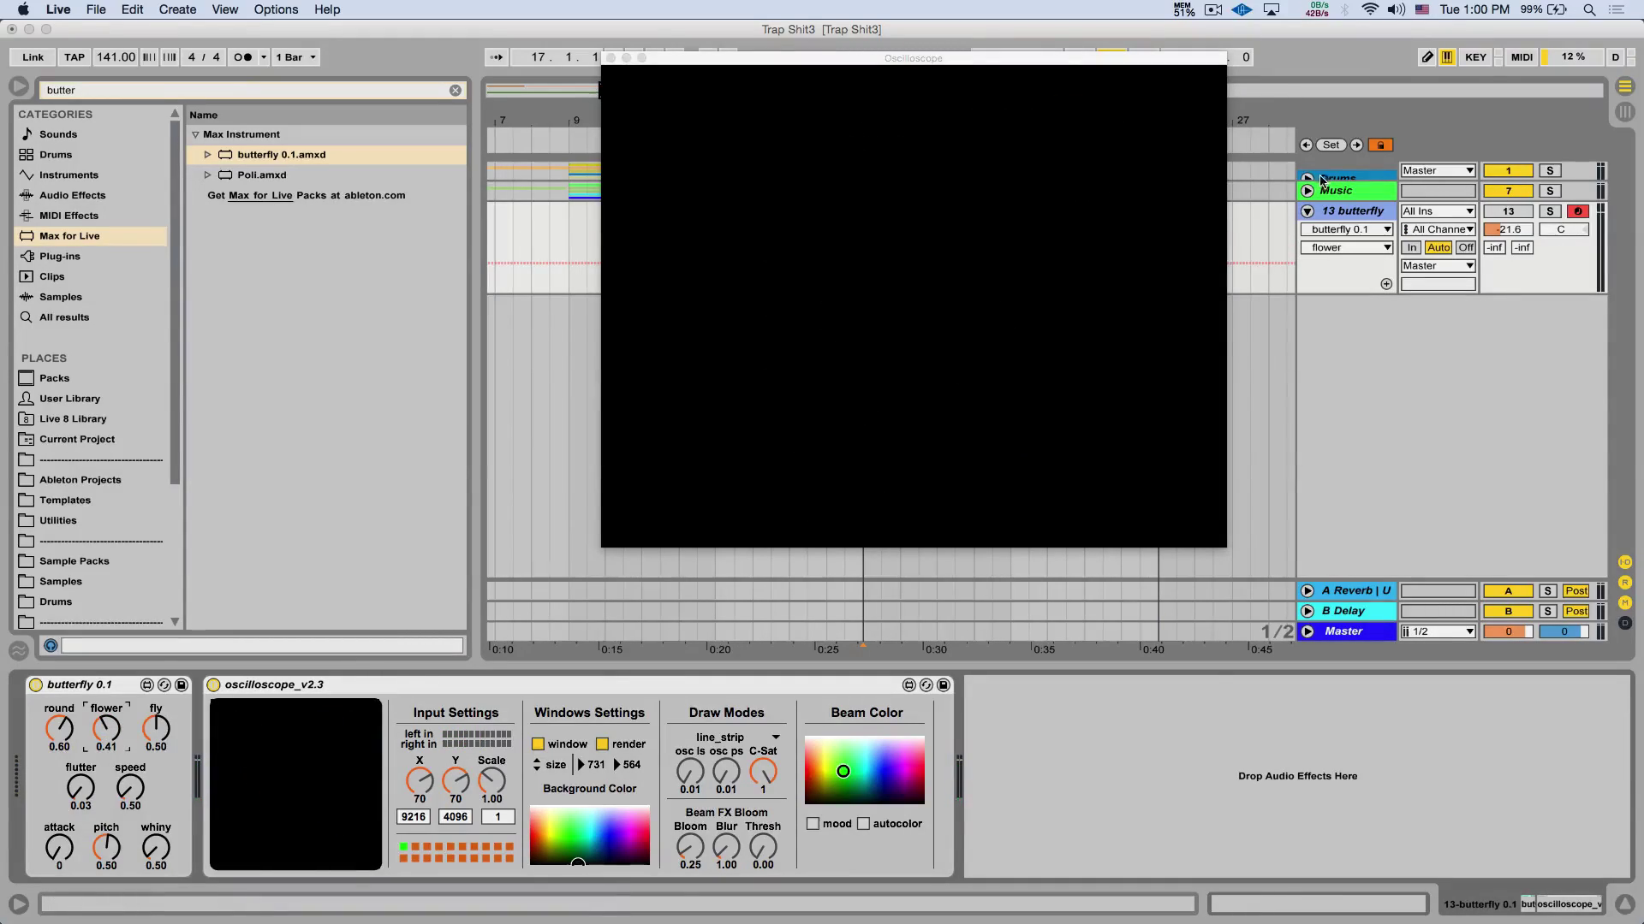
Move the Oscilloscope window clear of the timeline, select the loop from bar 17 to 25 and play part of it.
left_click(1319, 178)
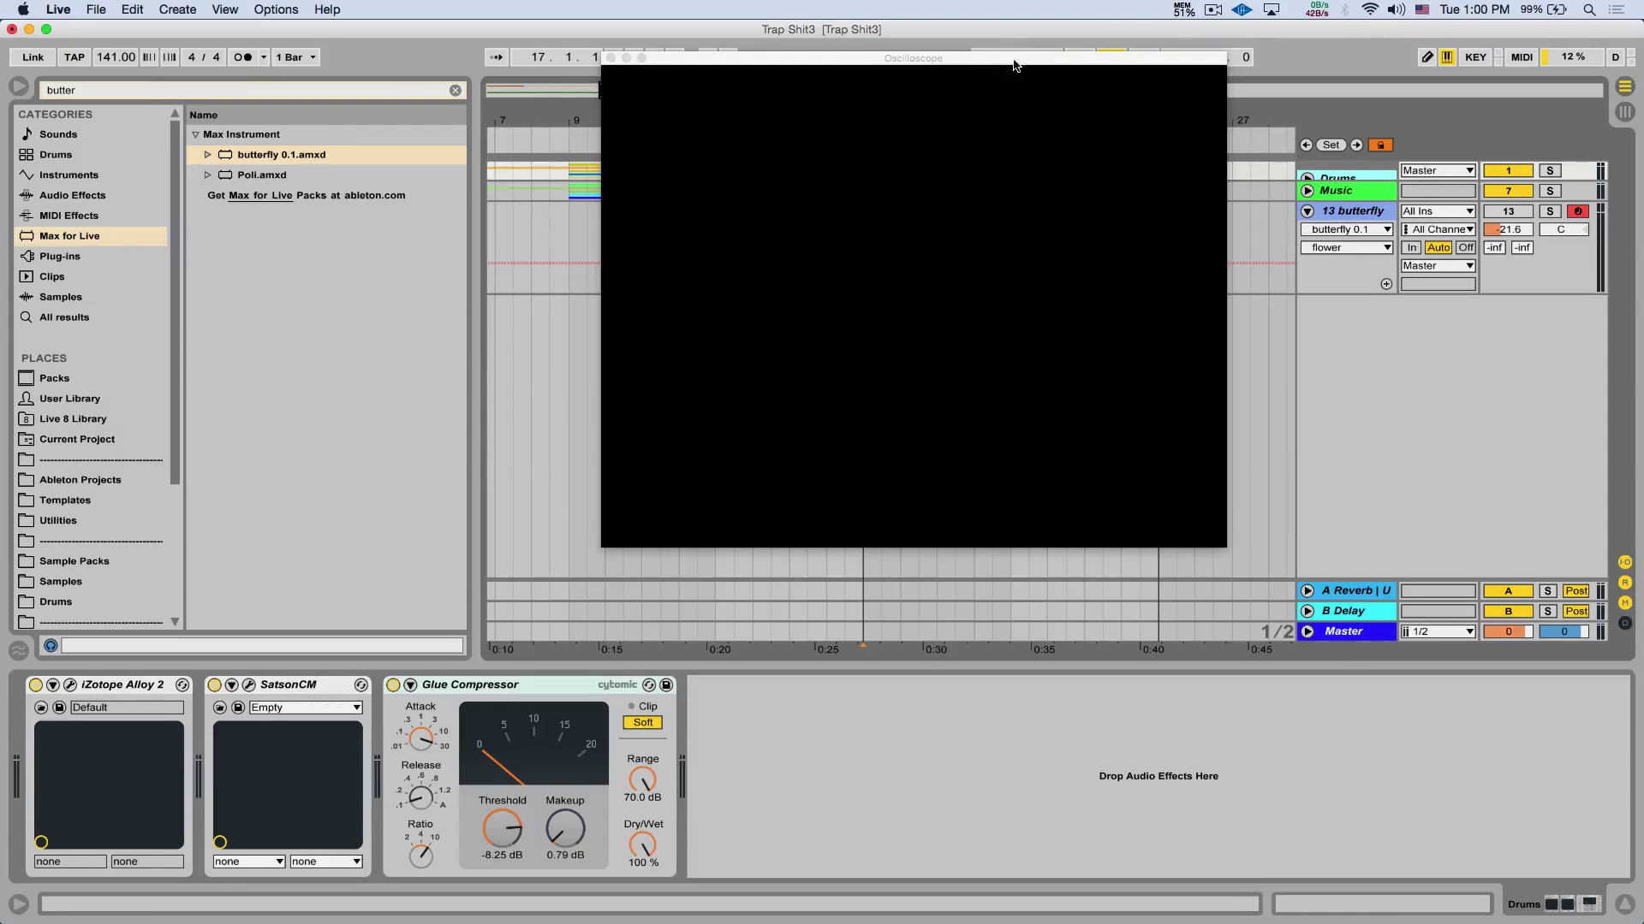
left_click_drag(1014, 66, 601, 295)
left_click(904, 137)
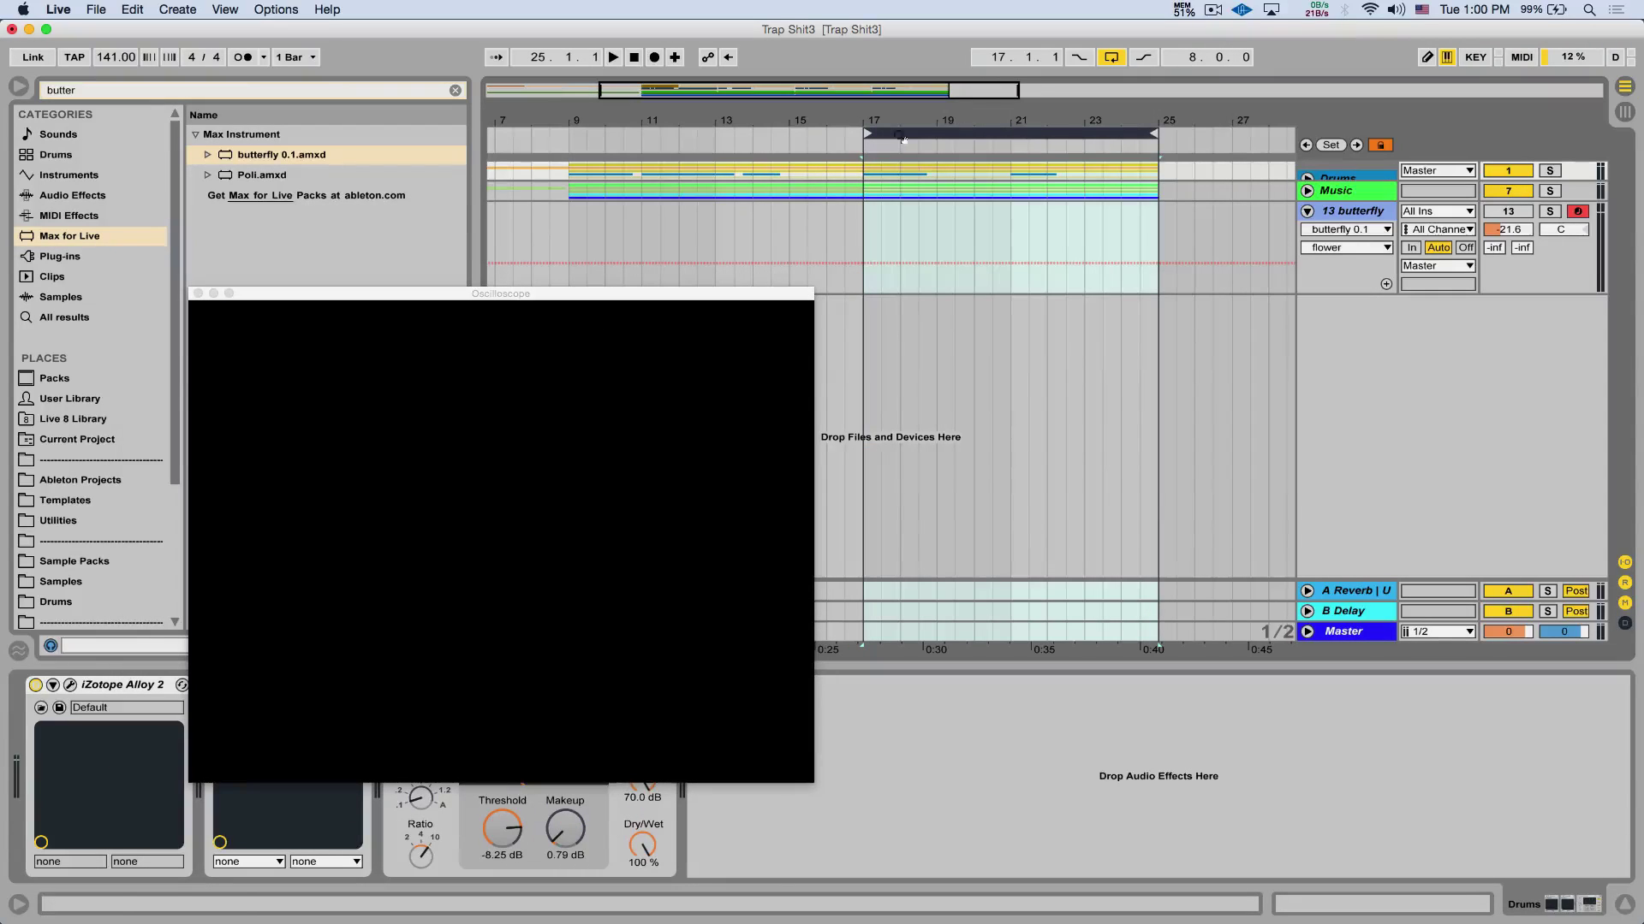
key("space")
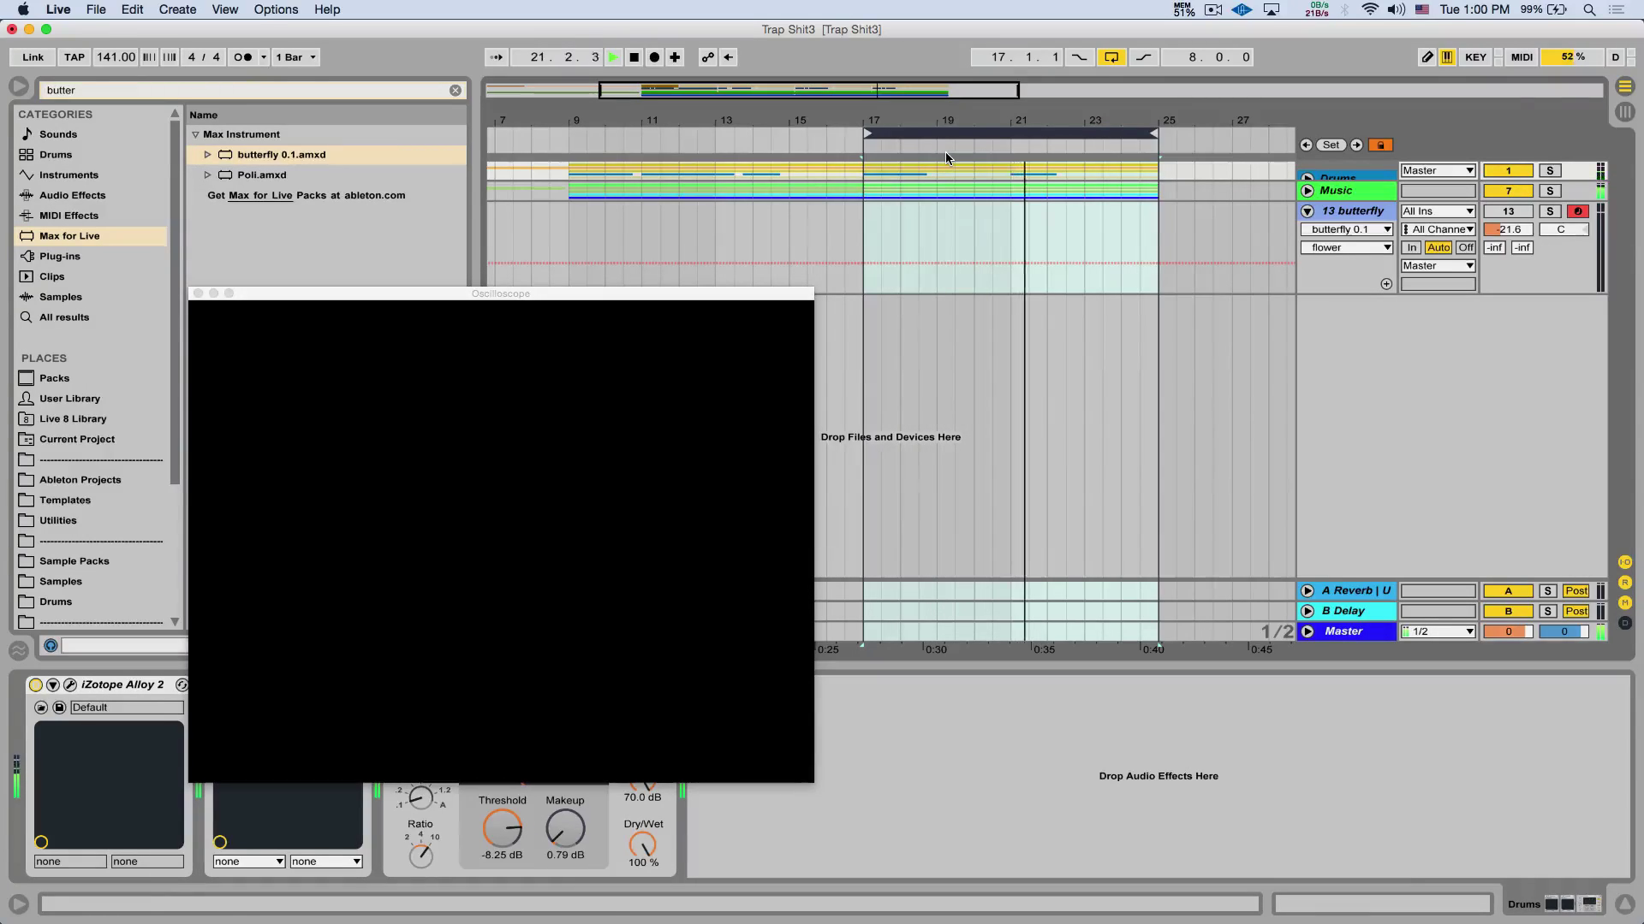
key("space")
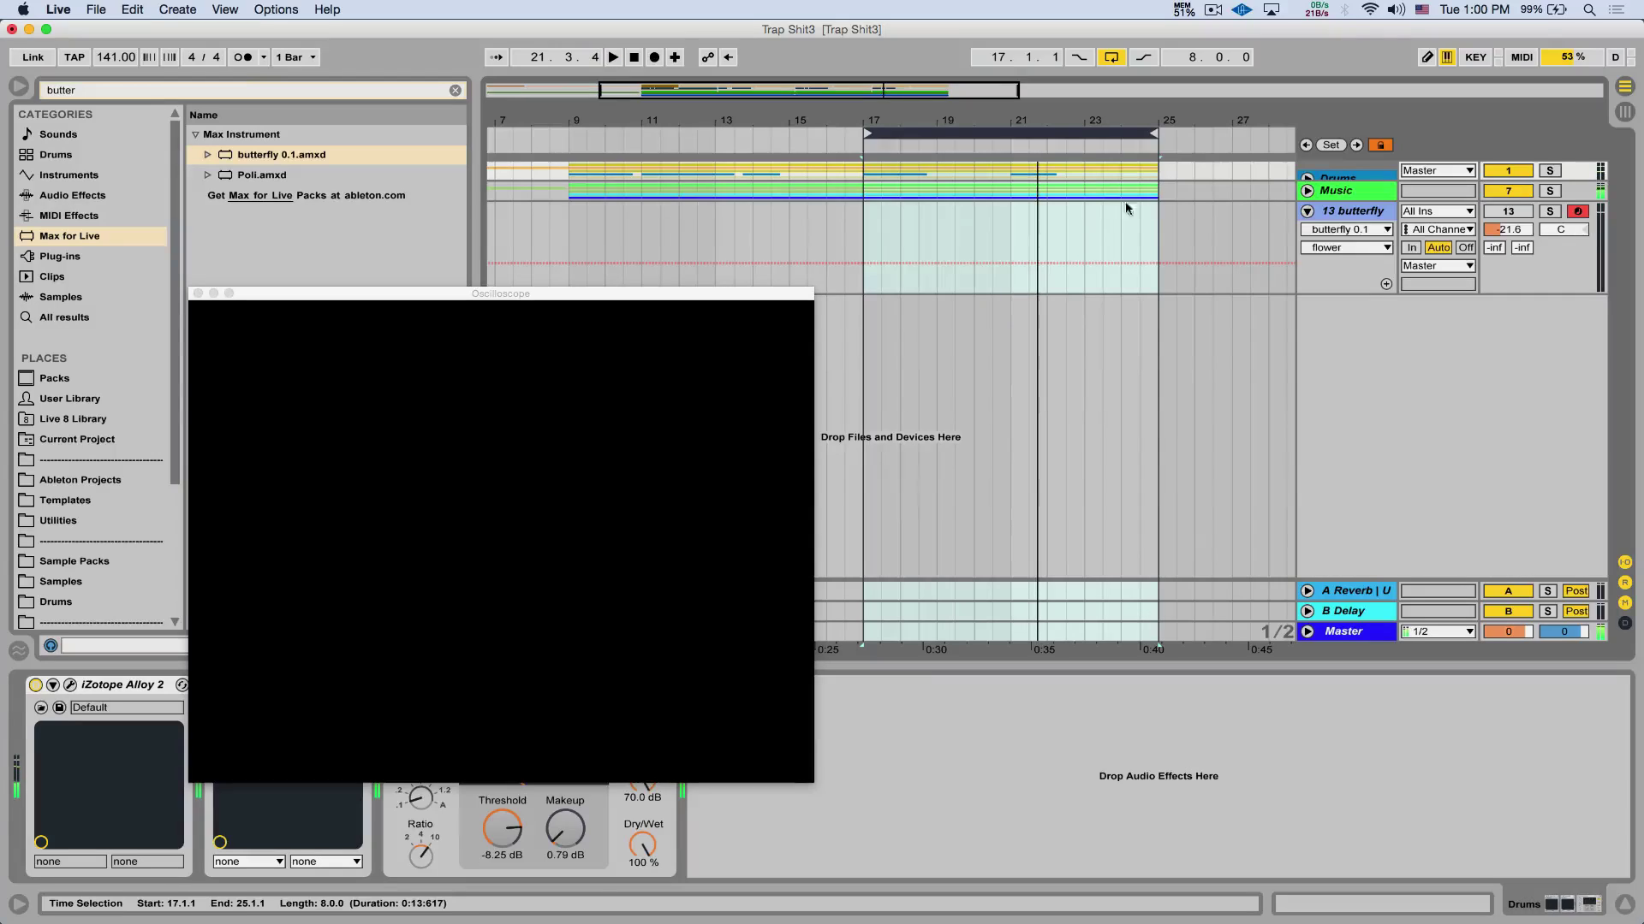
Unfold the Drums group, solo the Kick Snare track and play it.
left_click(1367, 211)
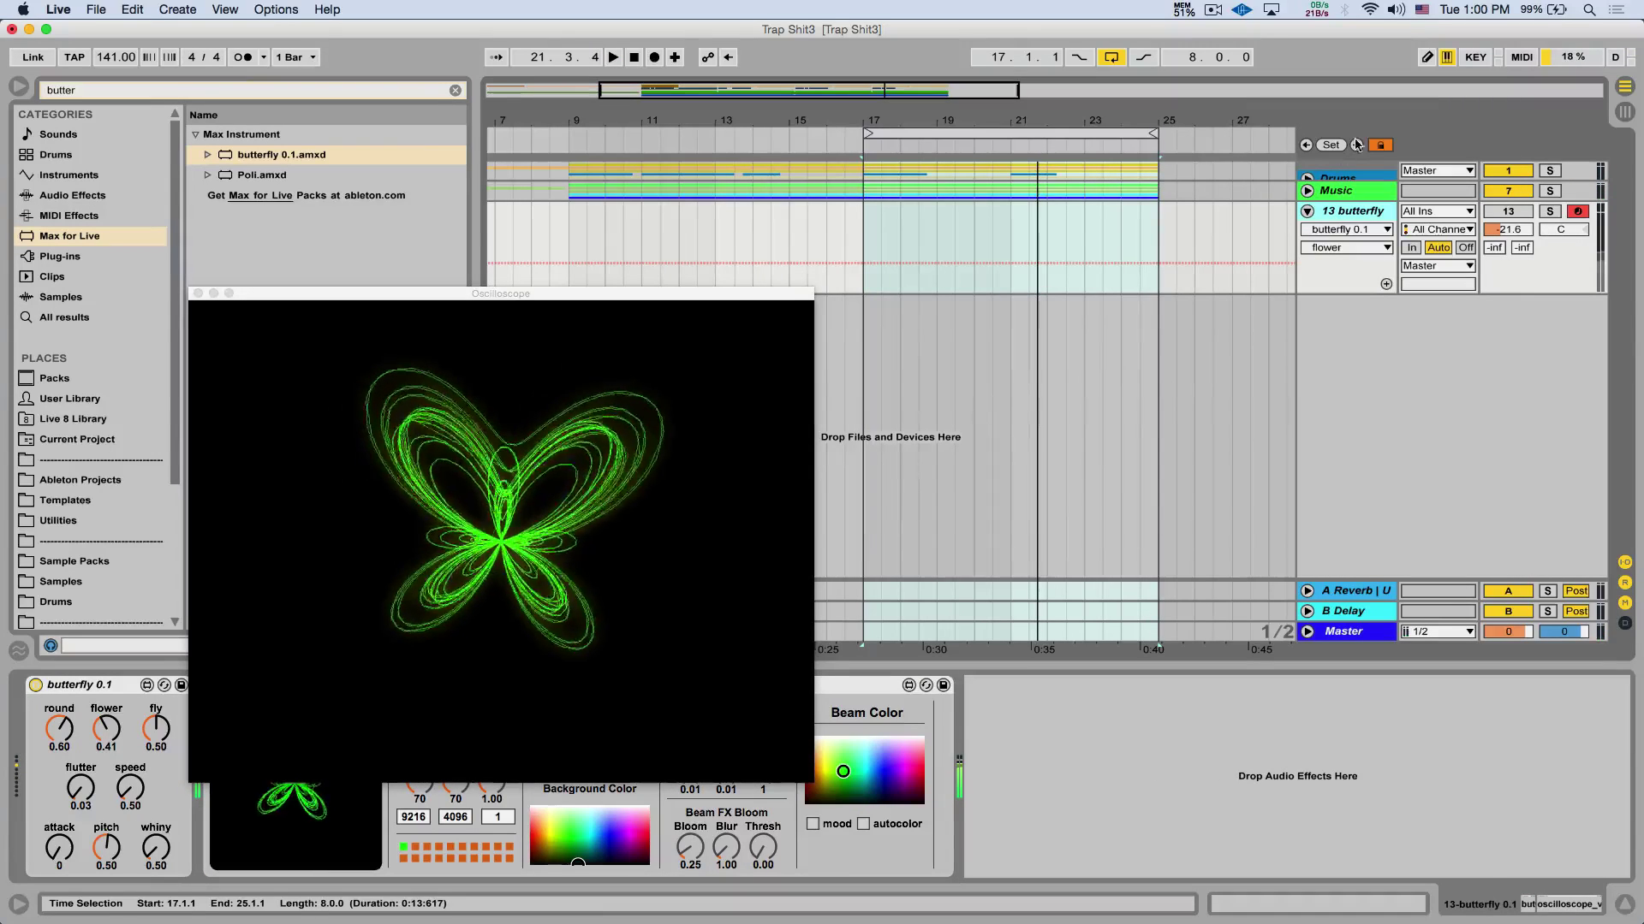
left_click(1337, 180)
left_click(1307, 178)
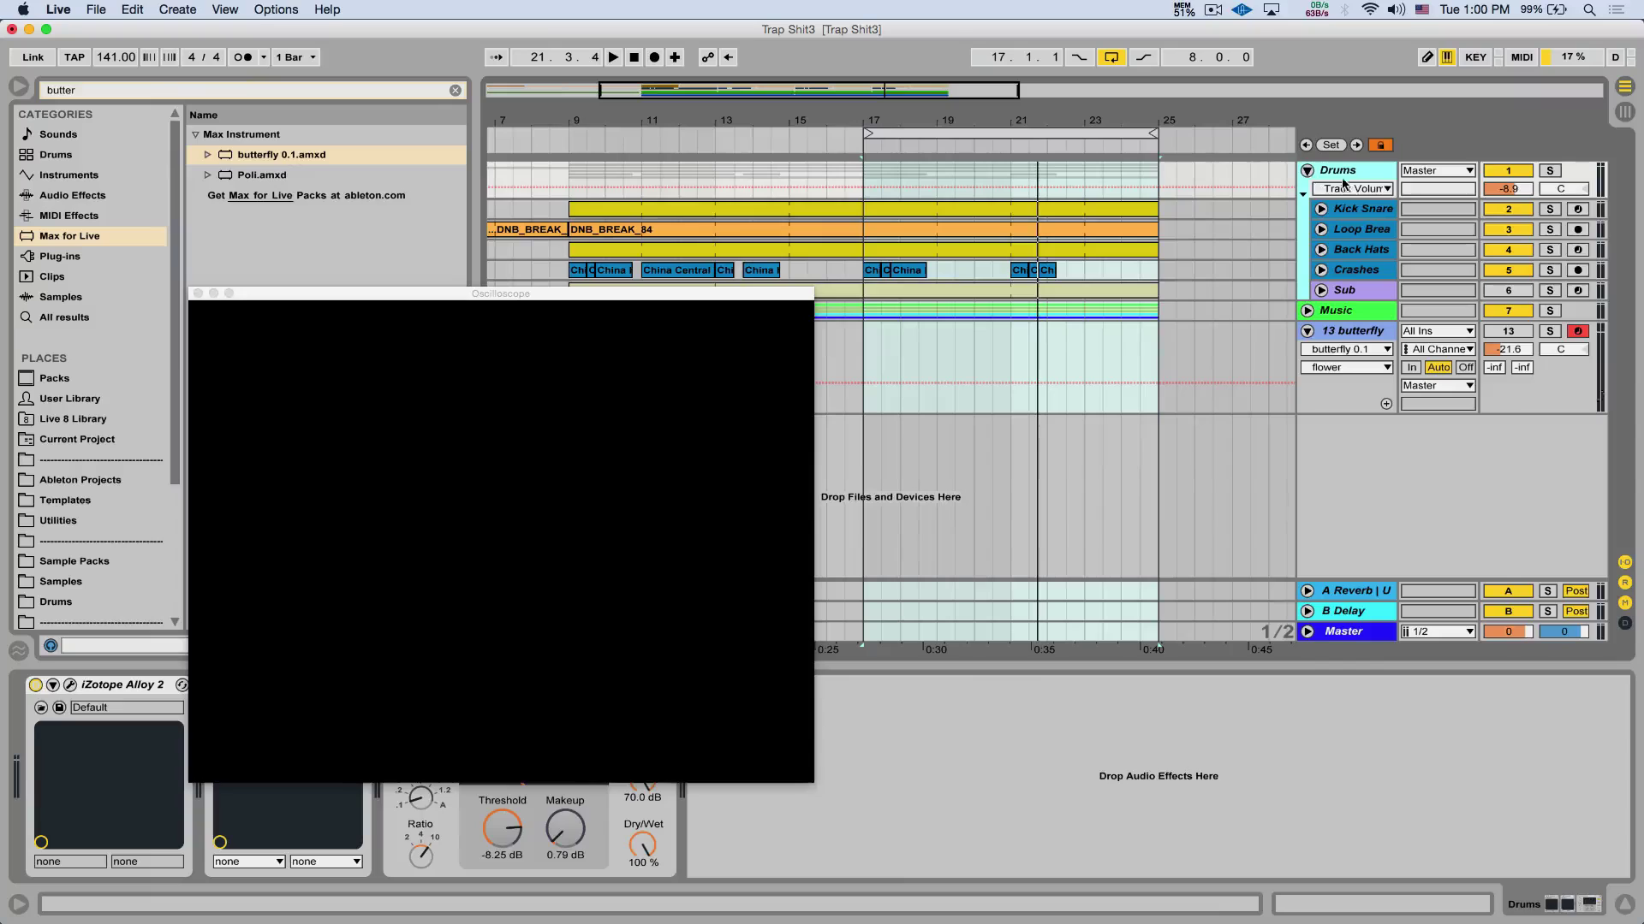
left_click(1361, 210)
left_click(1550, 209)
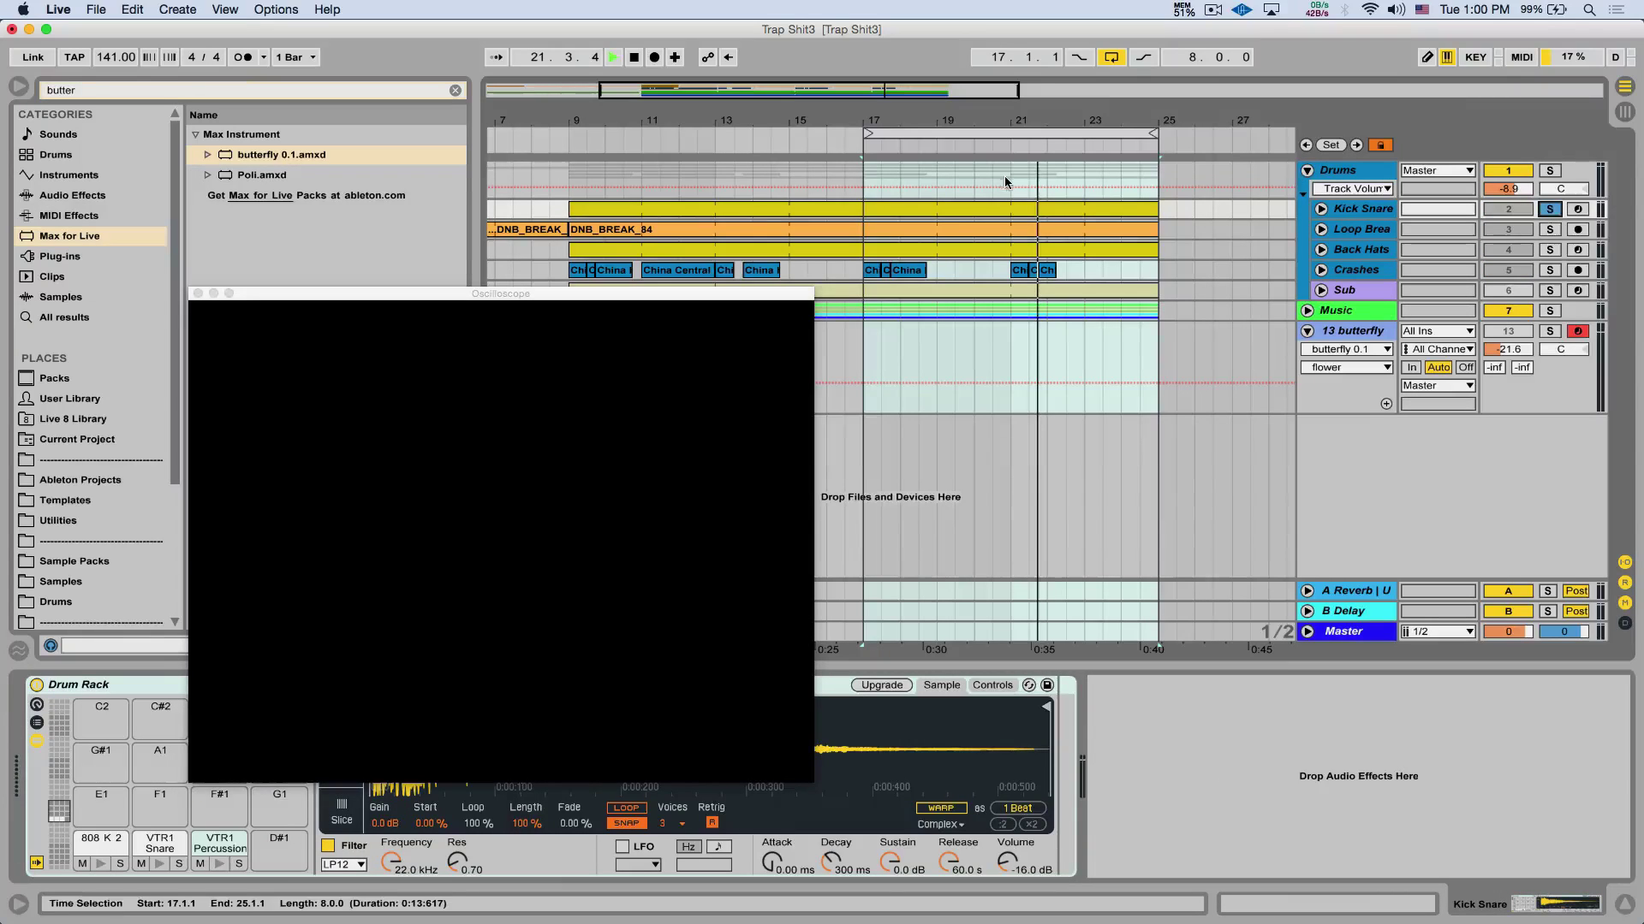
key("space")
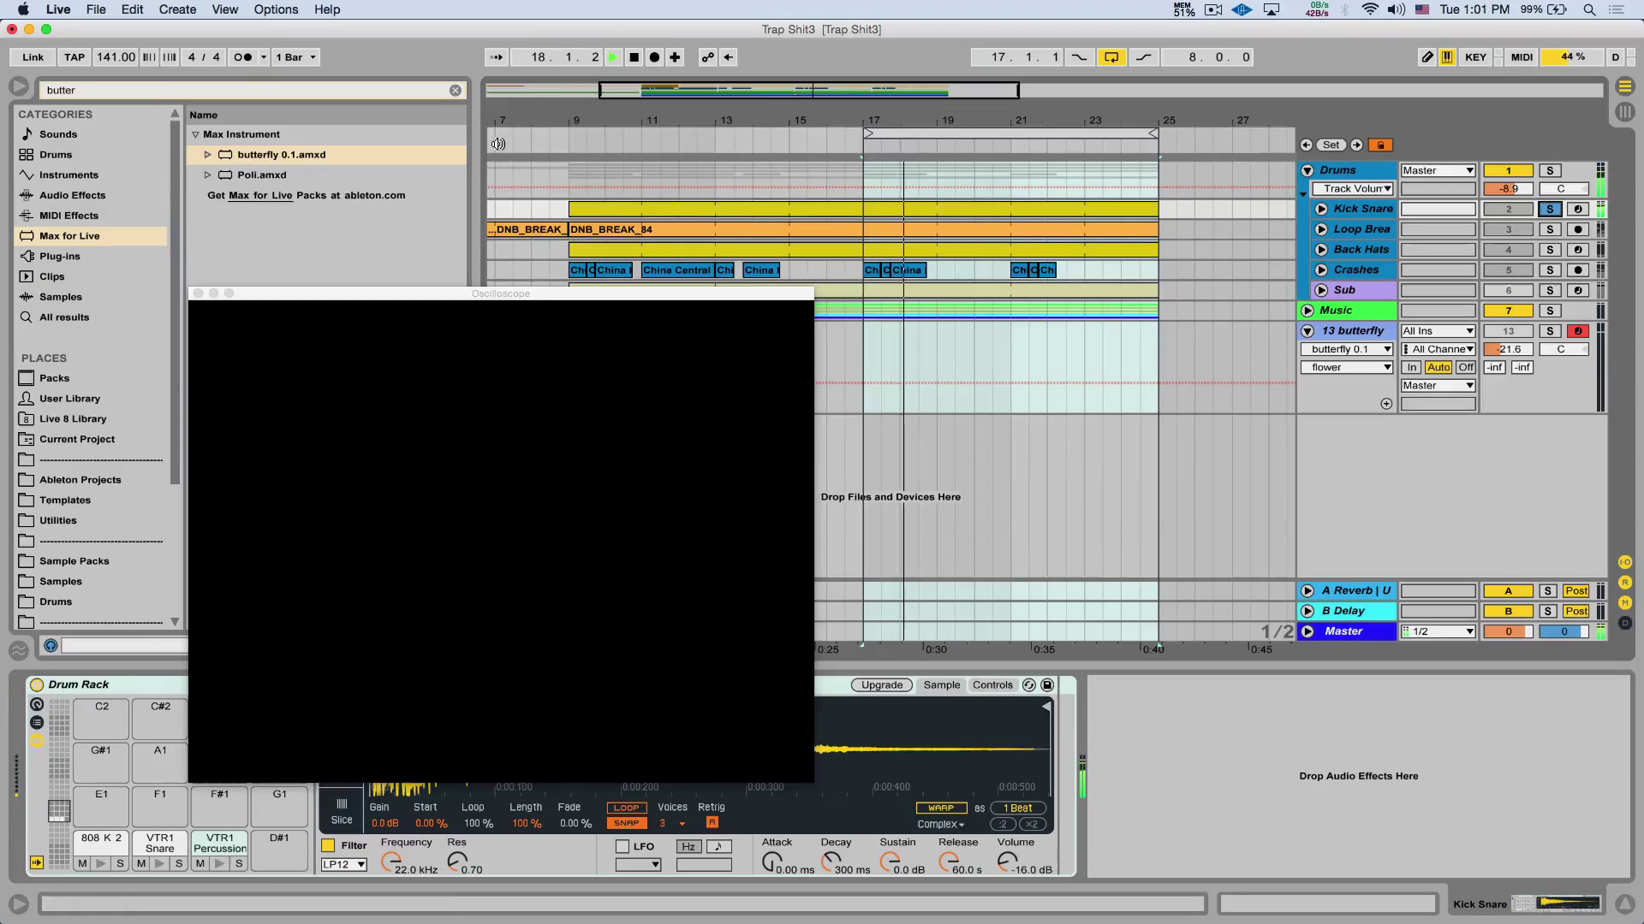
Find the Max for Live Envelope Follower, insert it after the Drum Rack on the Kick Snare track and play the beat through it.
left_click(455, 90)
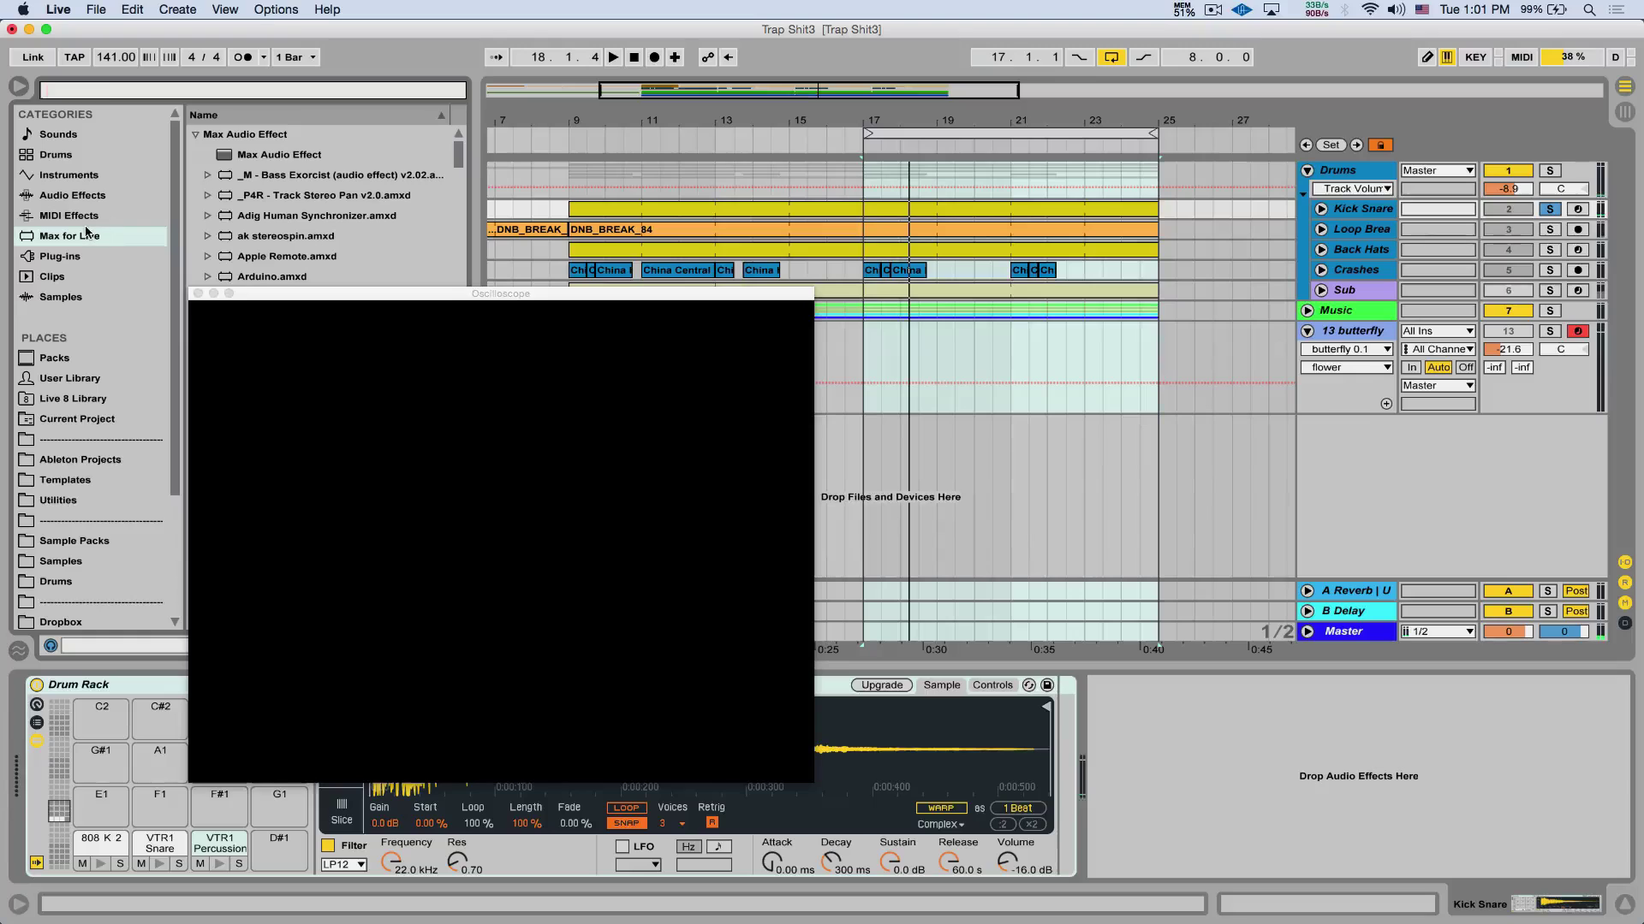
left_click(185, 90)
type("enve")
left_click(272, 177)
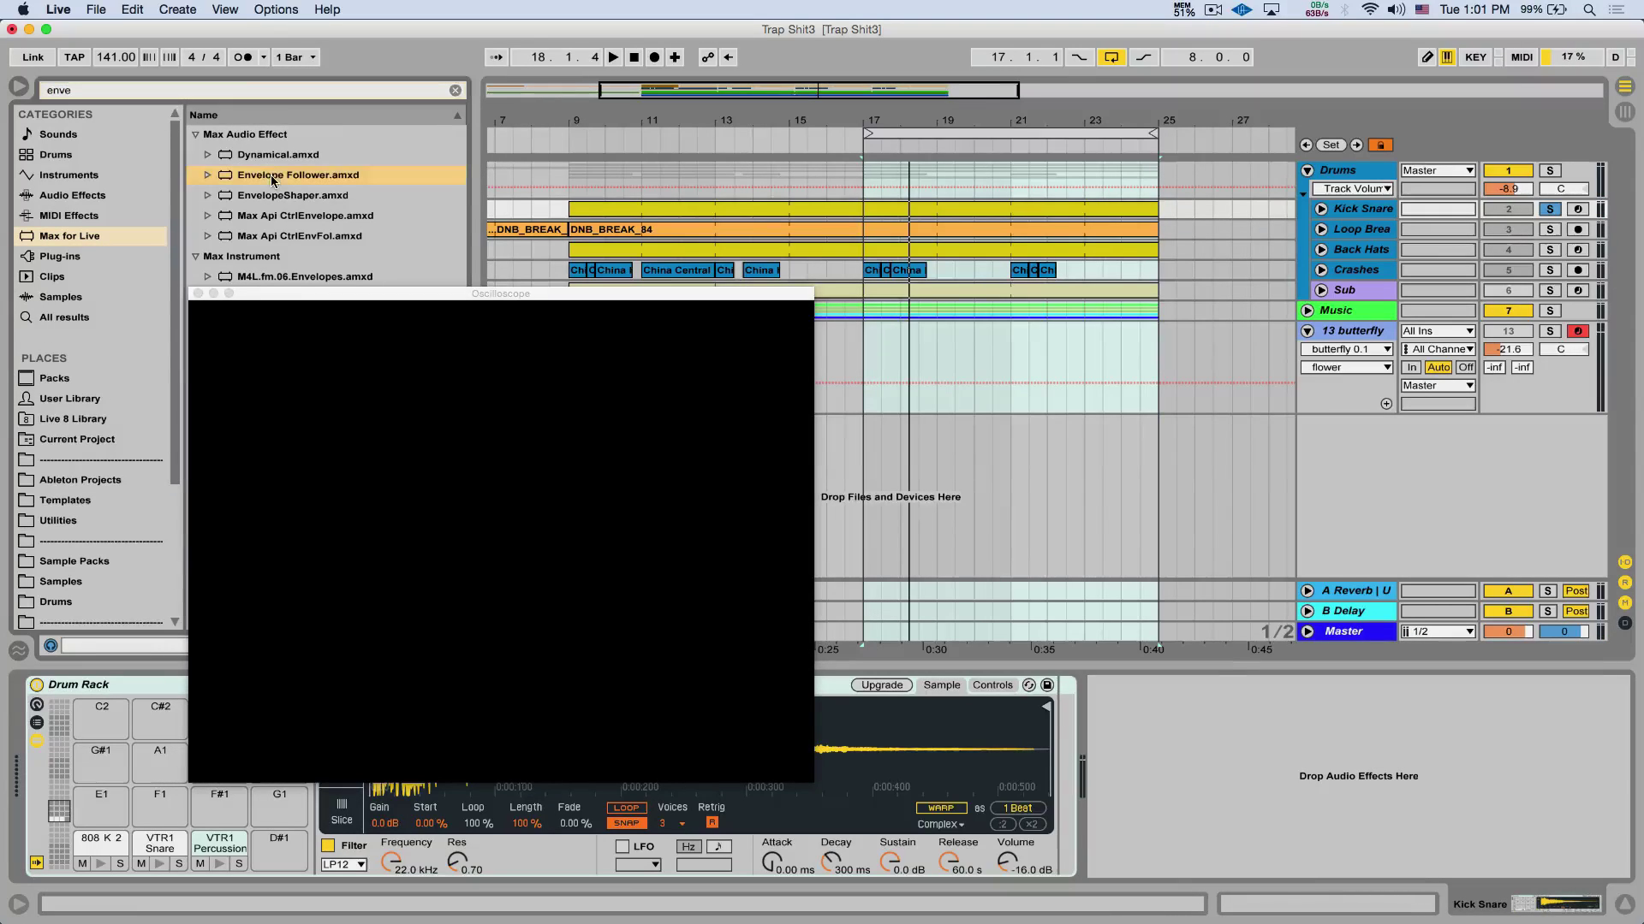
left_click_drag(1215, 656, 1208, 761)
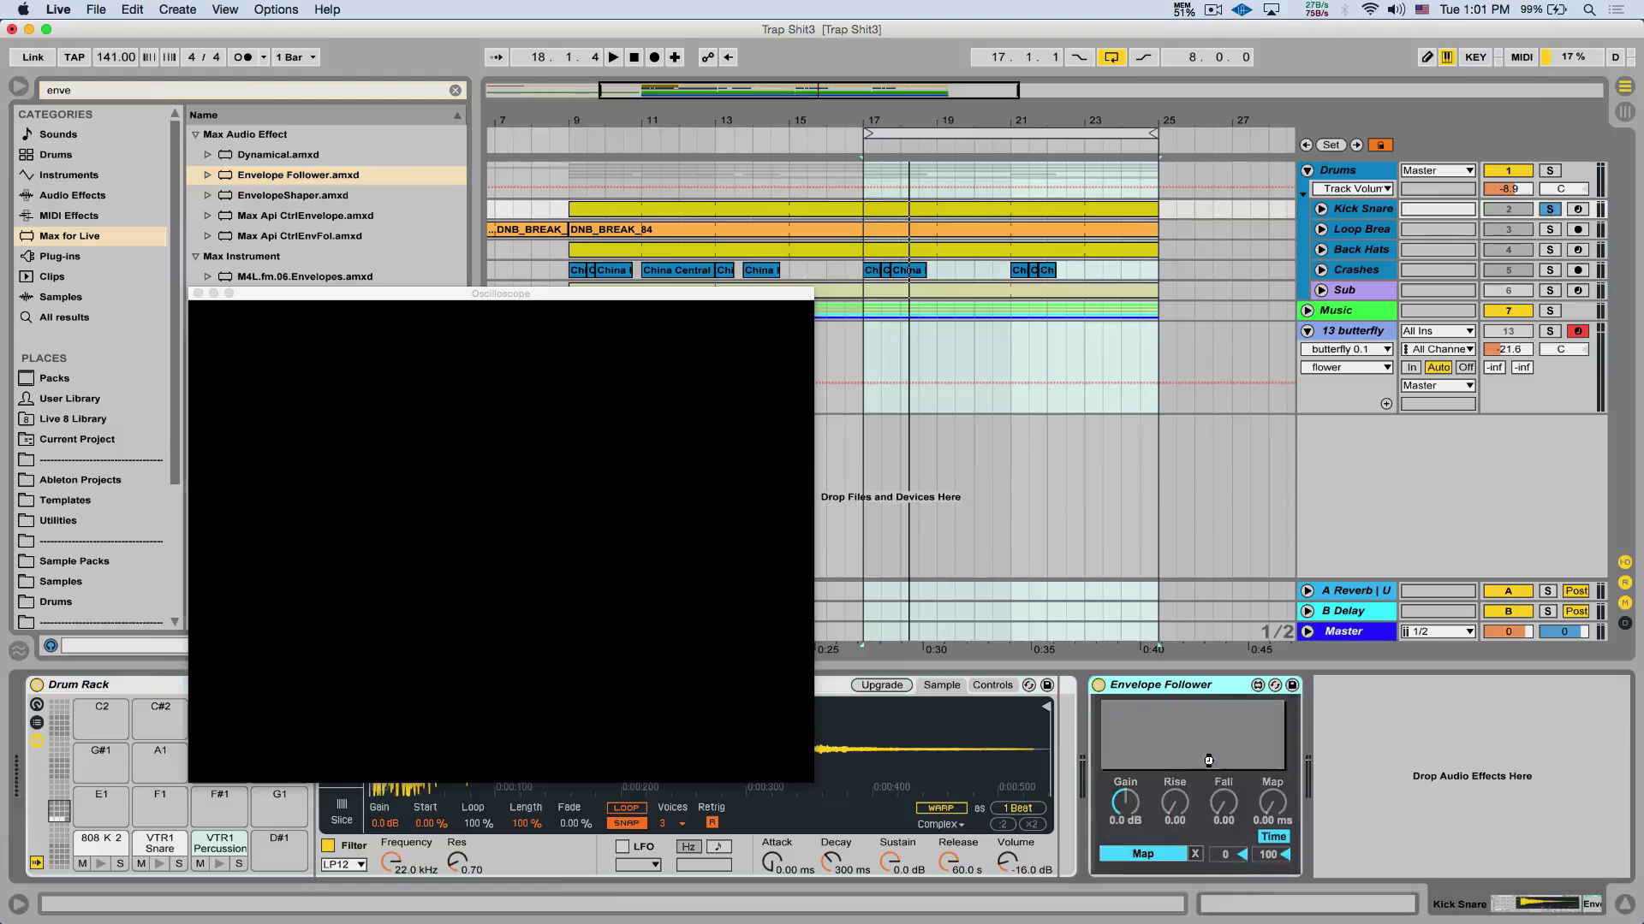
key("Delete")
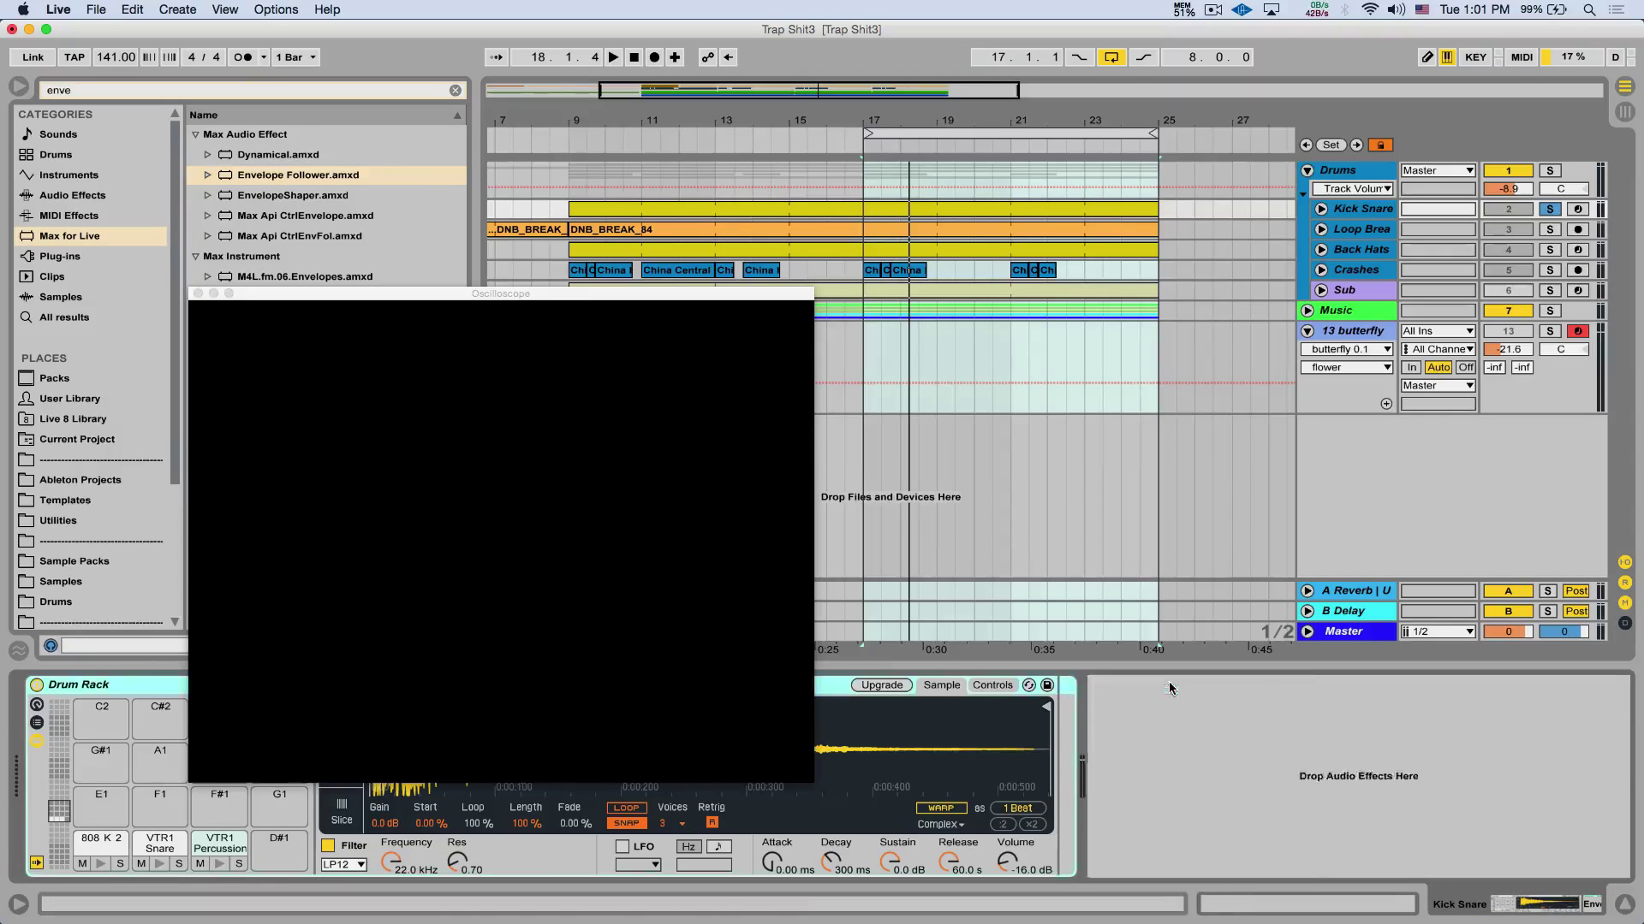
double_click(309, 180)
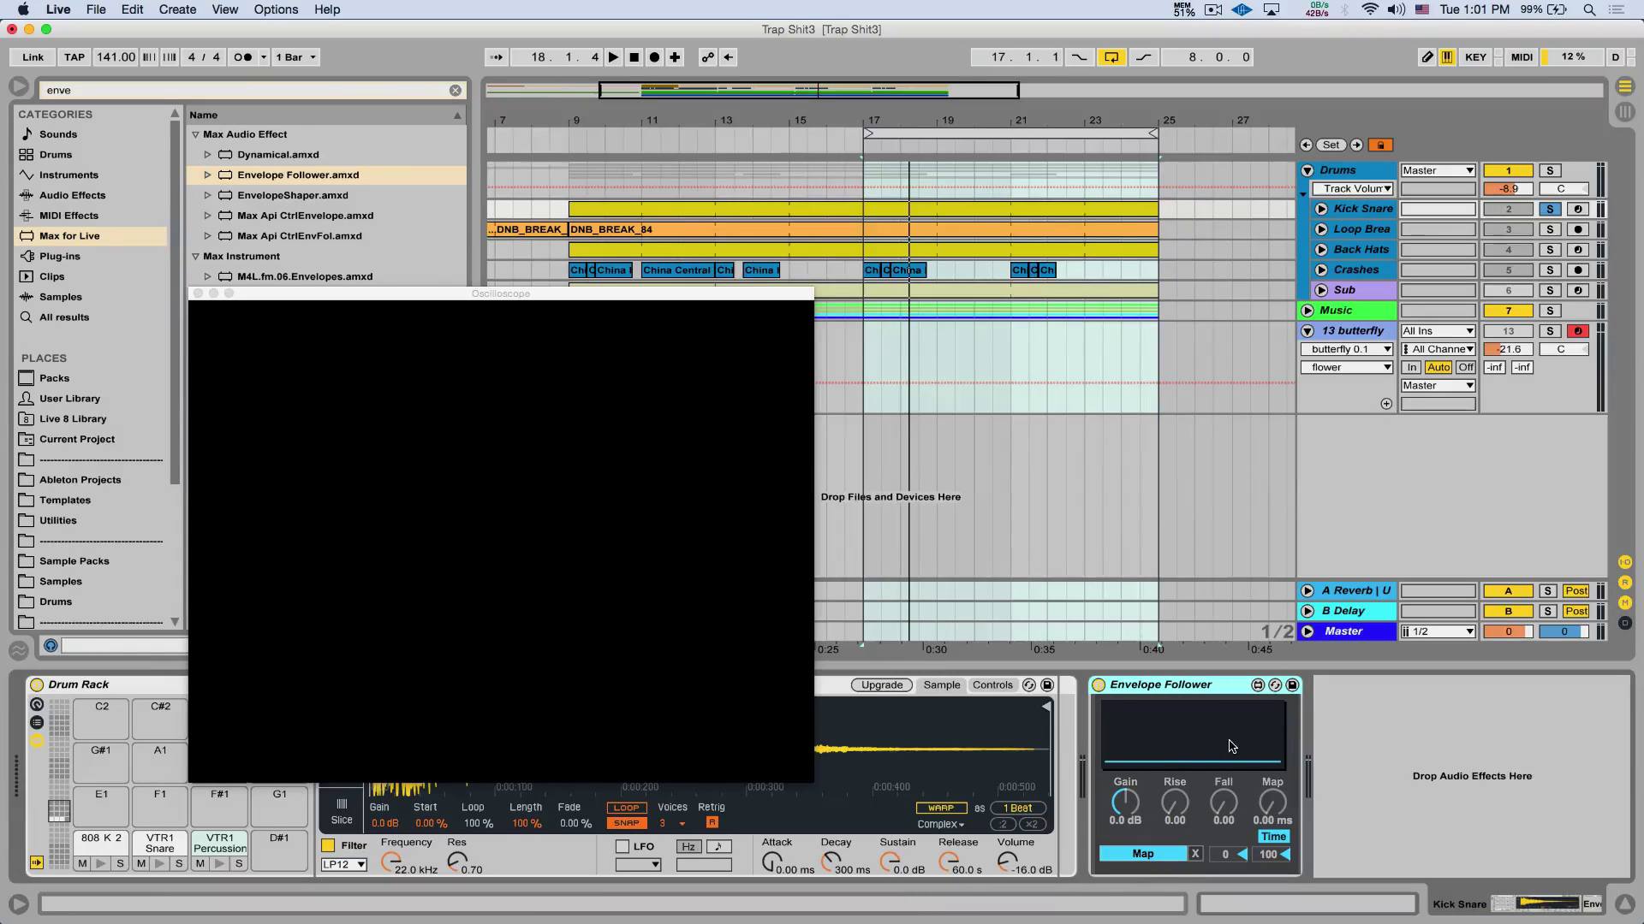
key("space")
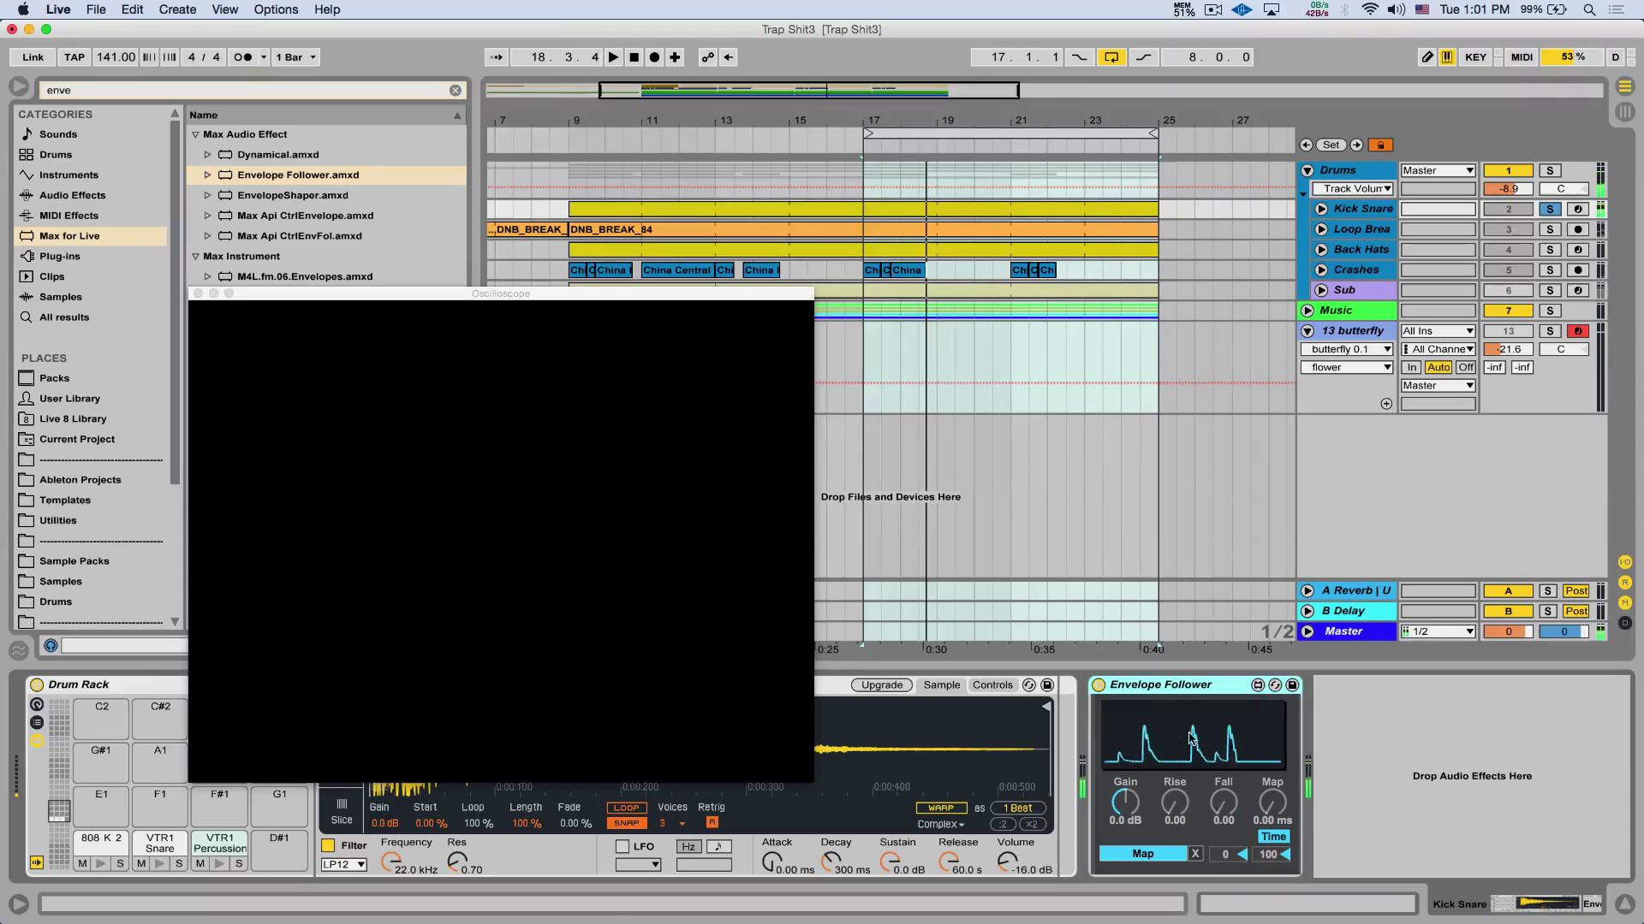
Map the Kick Snare track's Envelope Follower to the flower parameter of the butterfly instrument.
left_click(1357, 338)
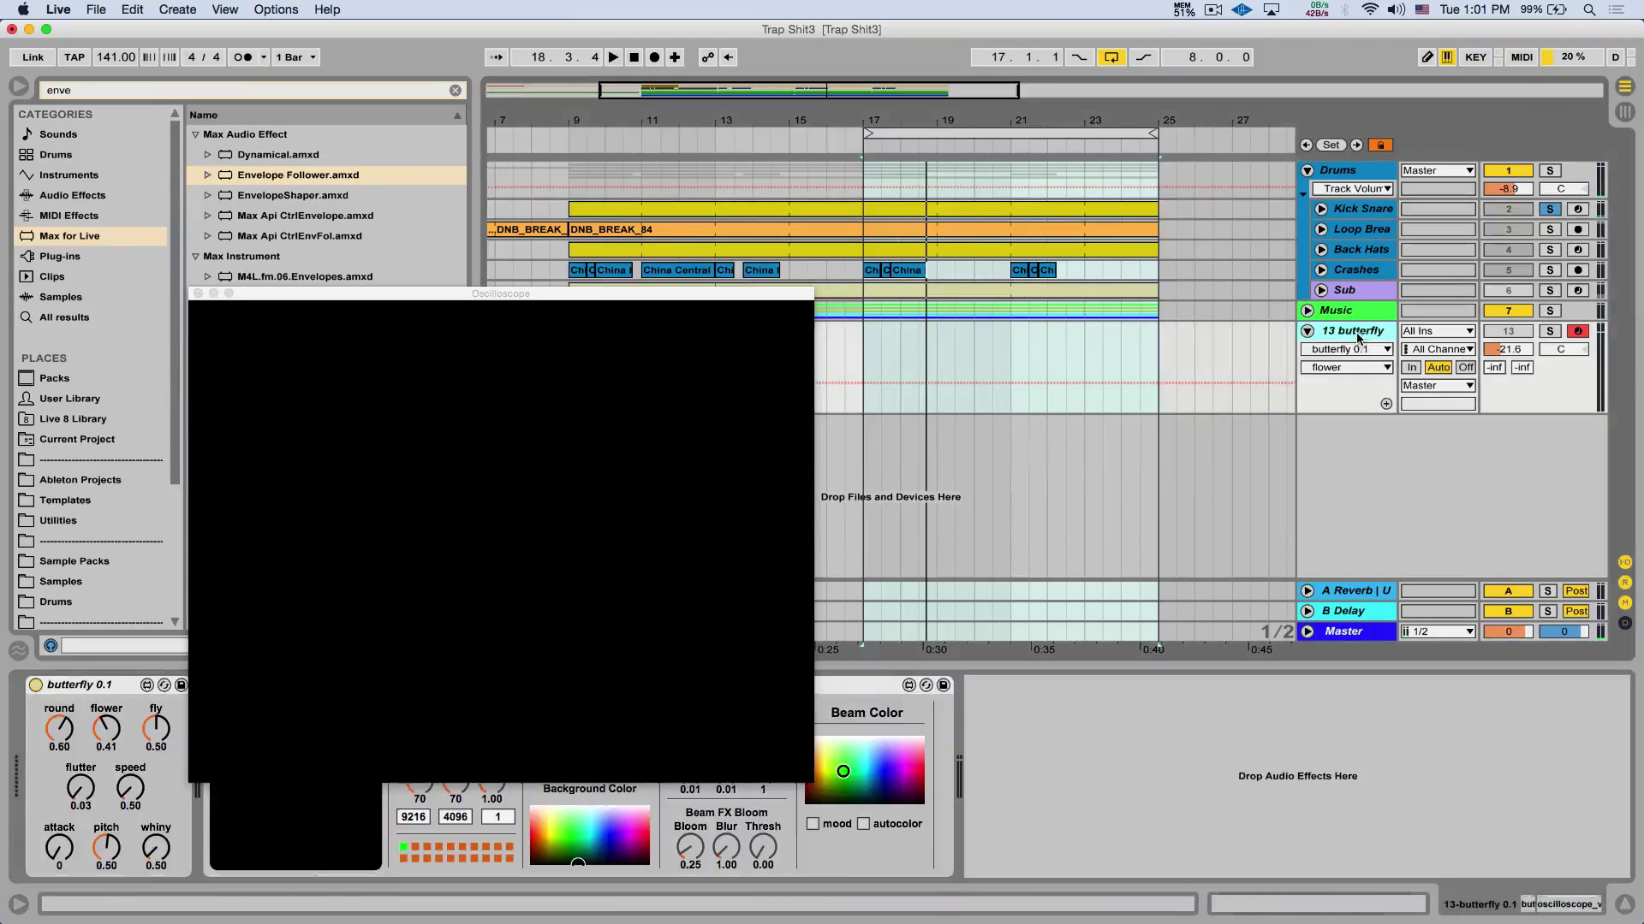
left_click(1370, 213)
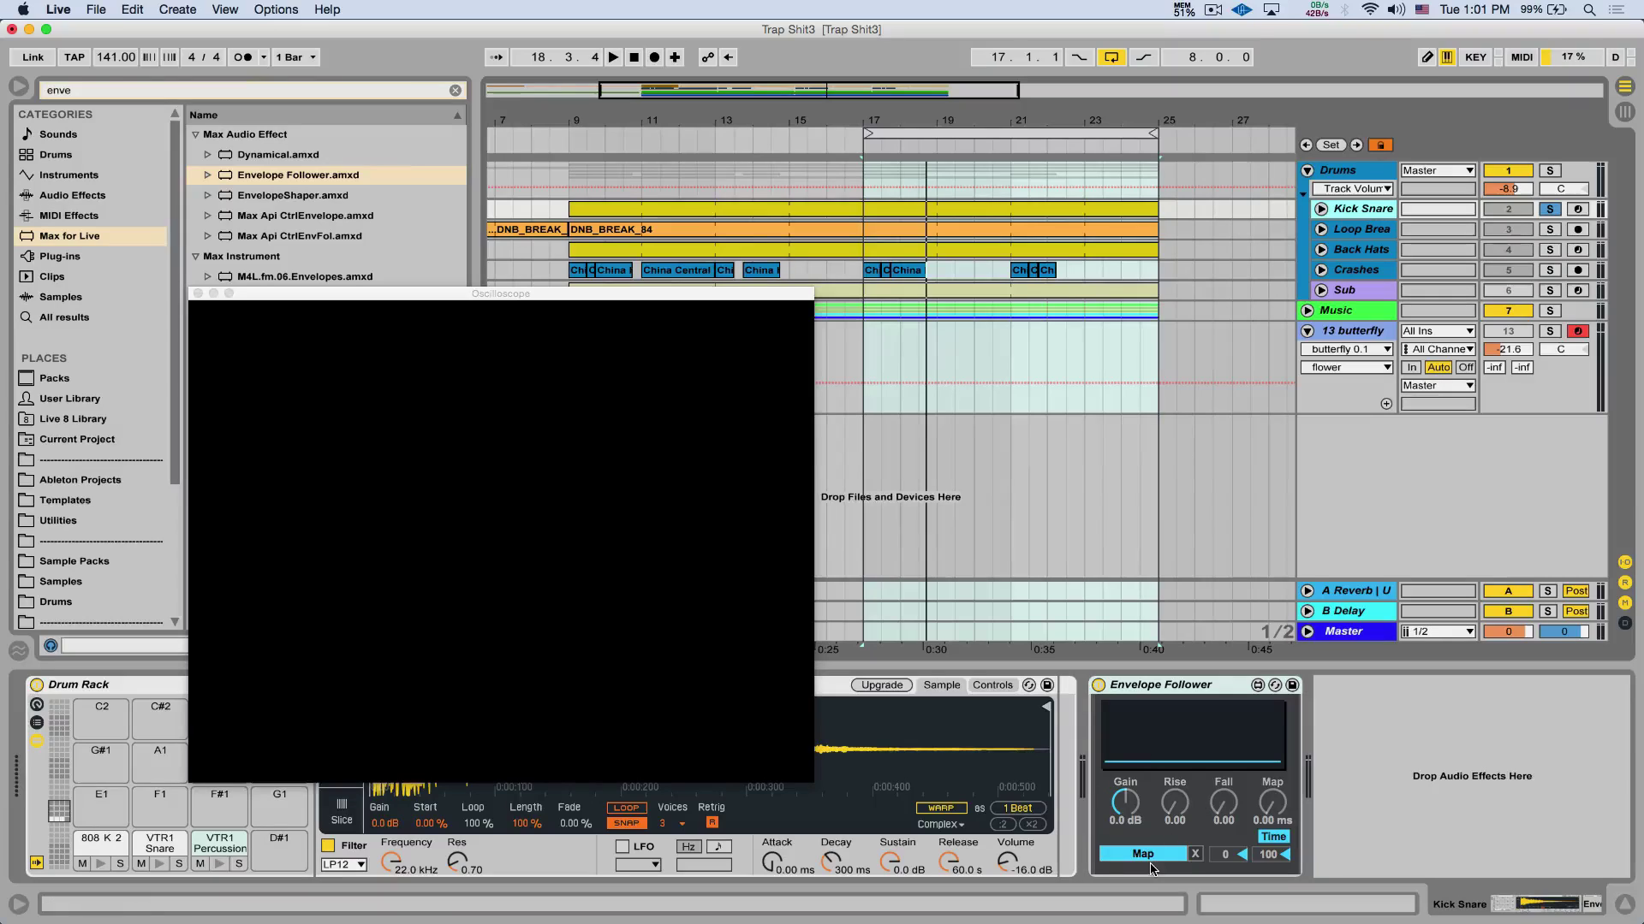
left_click(1148, 857)
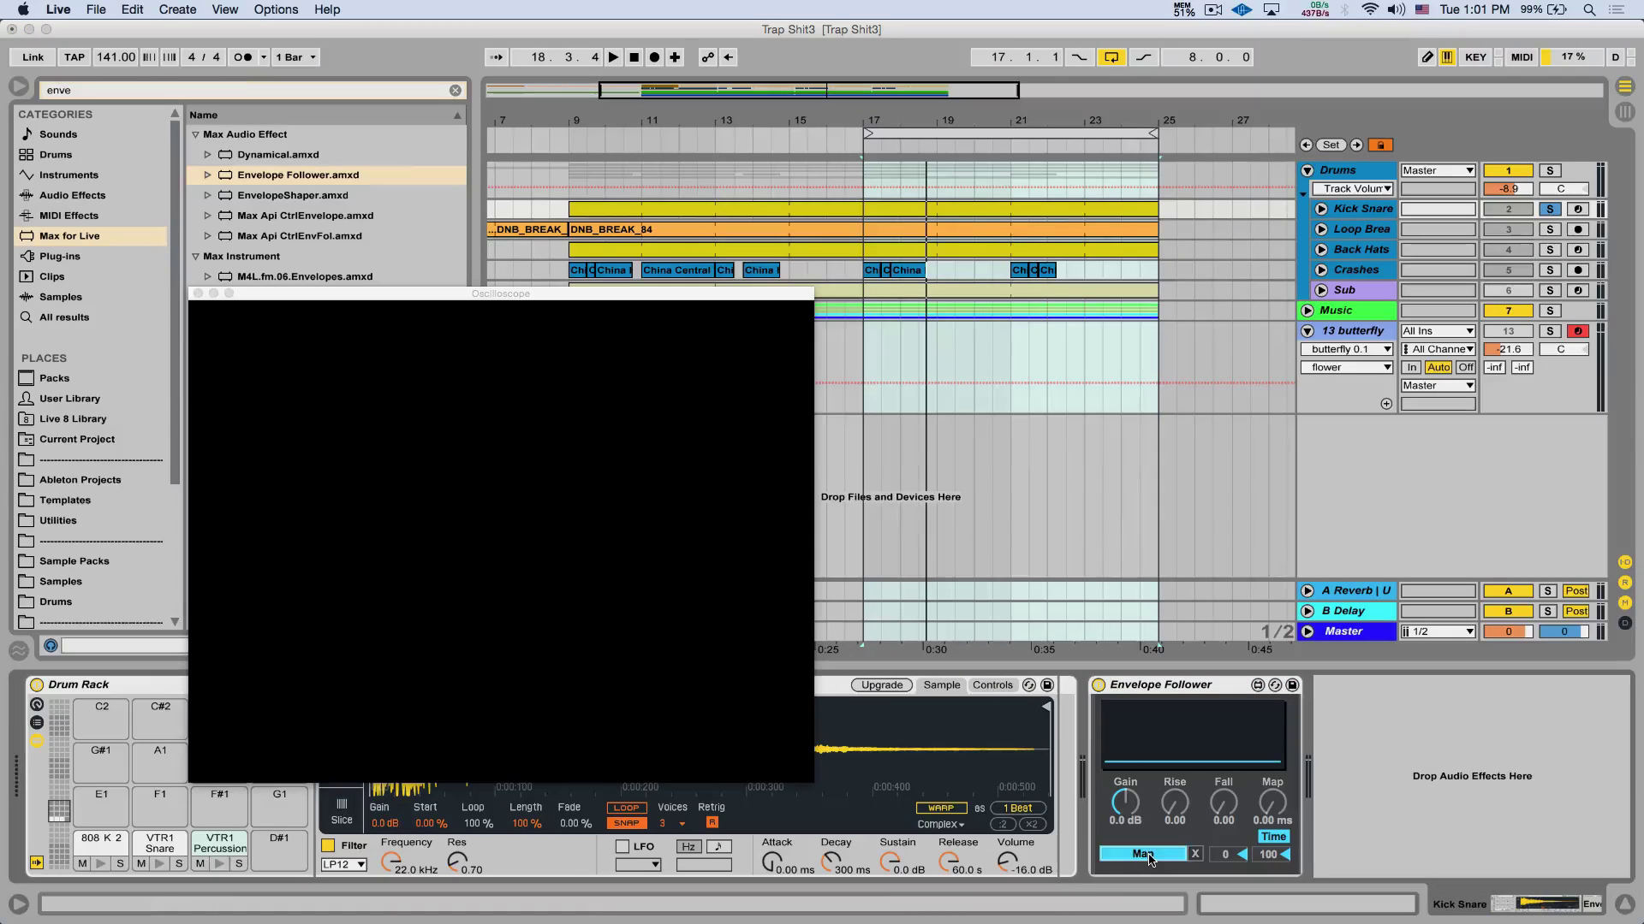
left_click(1363, 337)
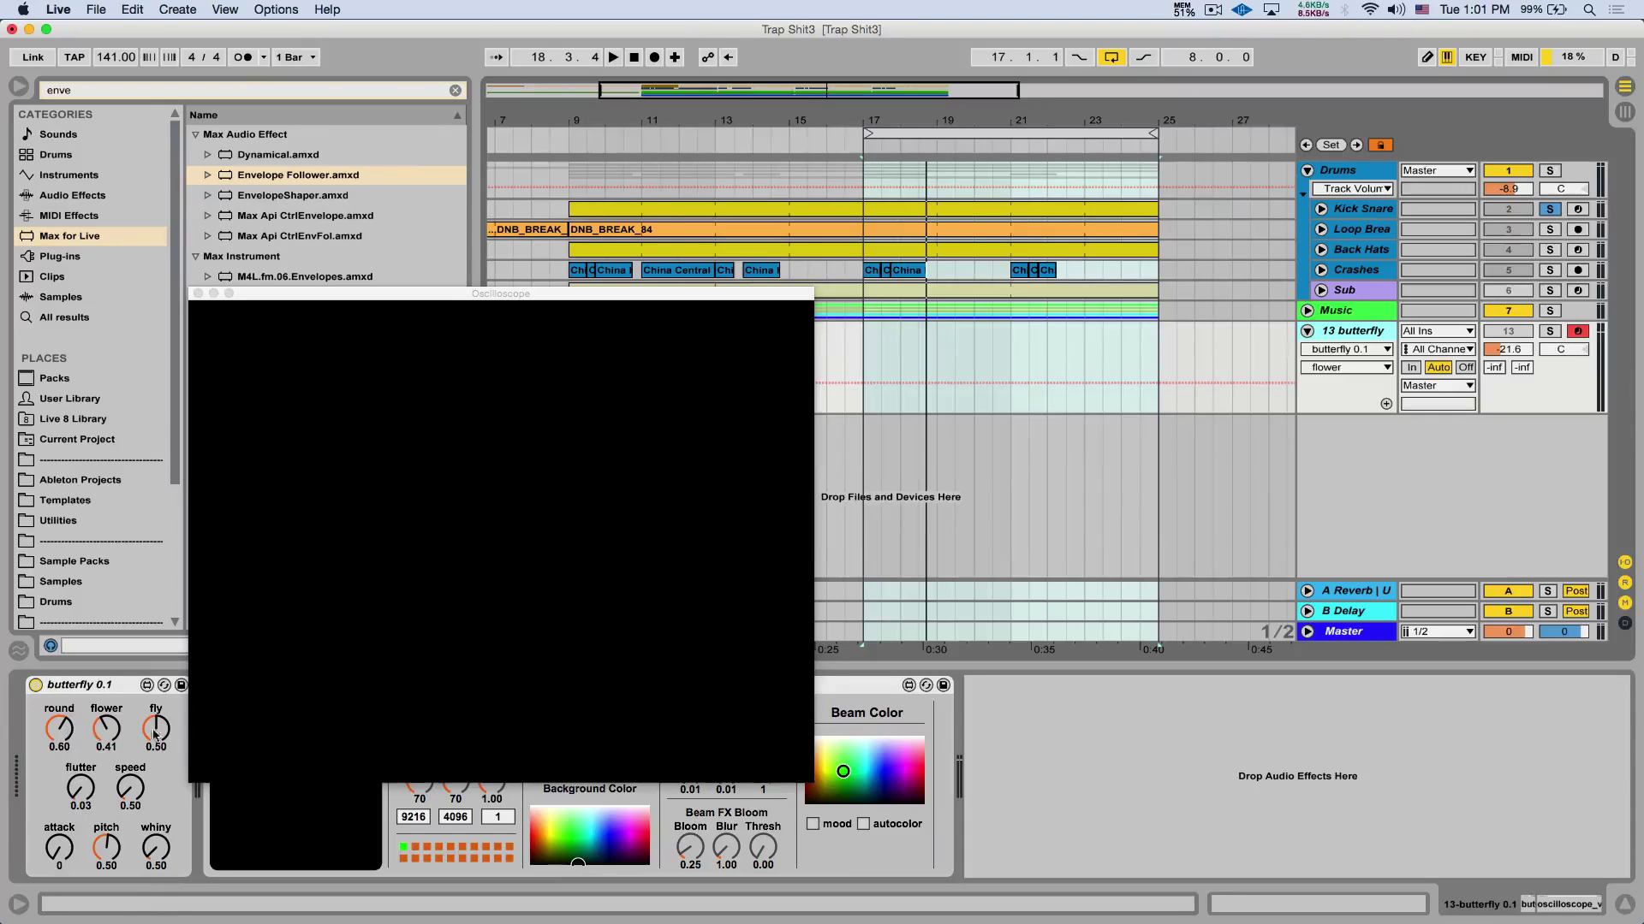
left_click(107, 728)
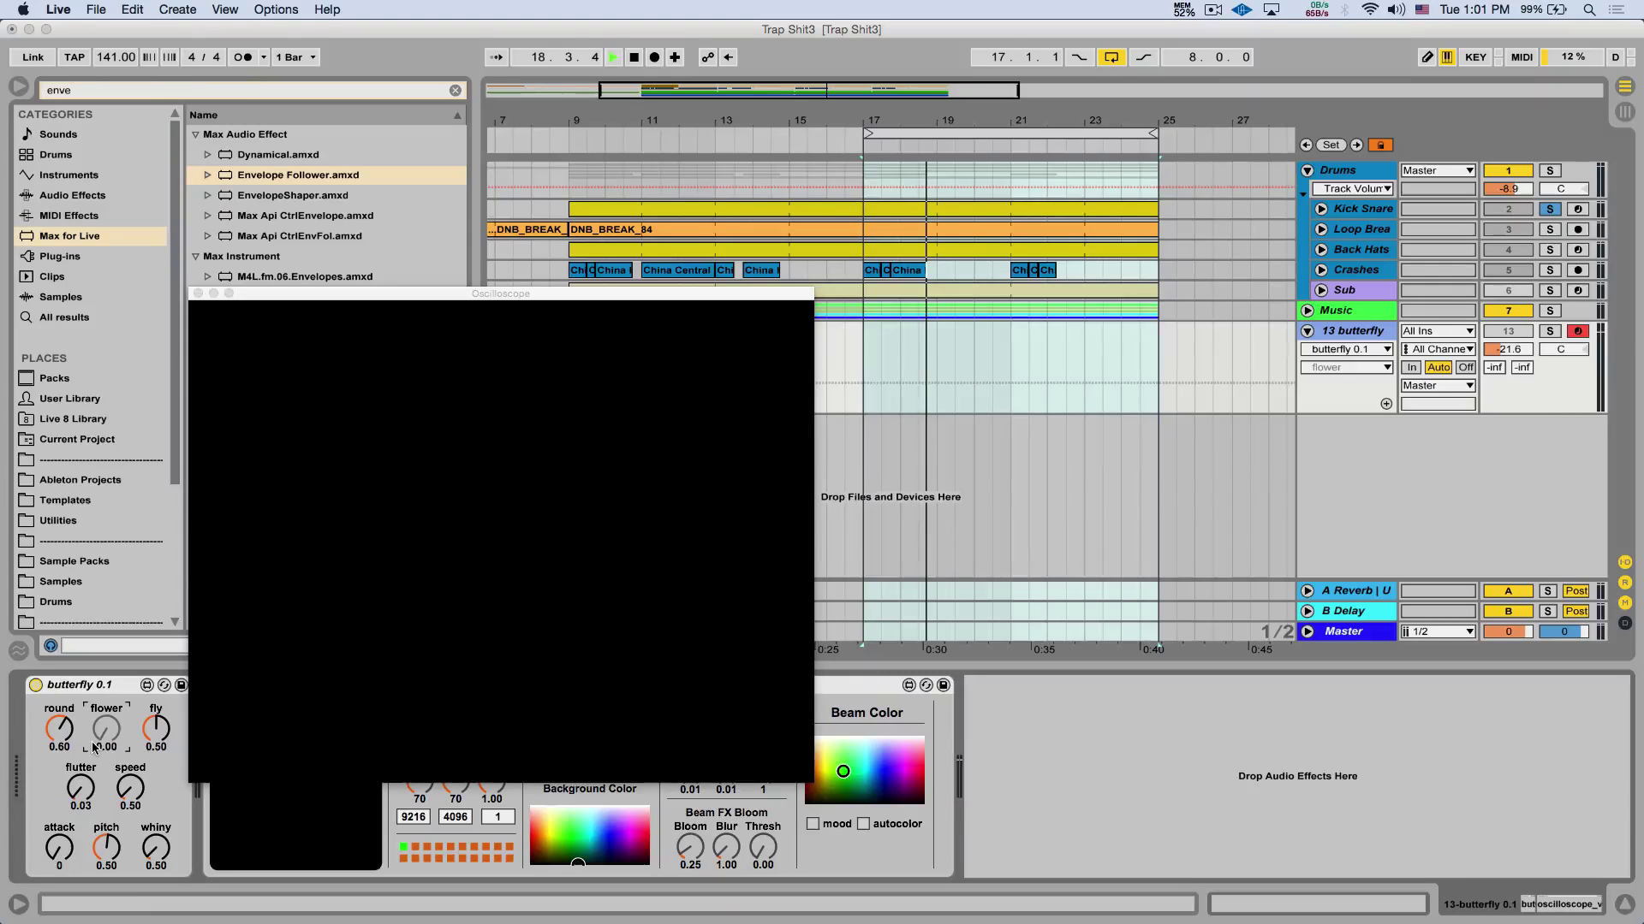
Create an empty MIDI clip on the butterfly track from bar 17 to bar 25.
key("space")
left_click(1110, 336)
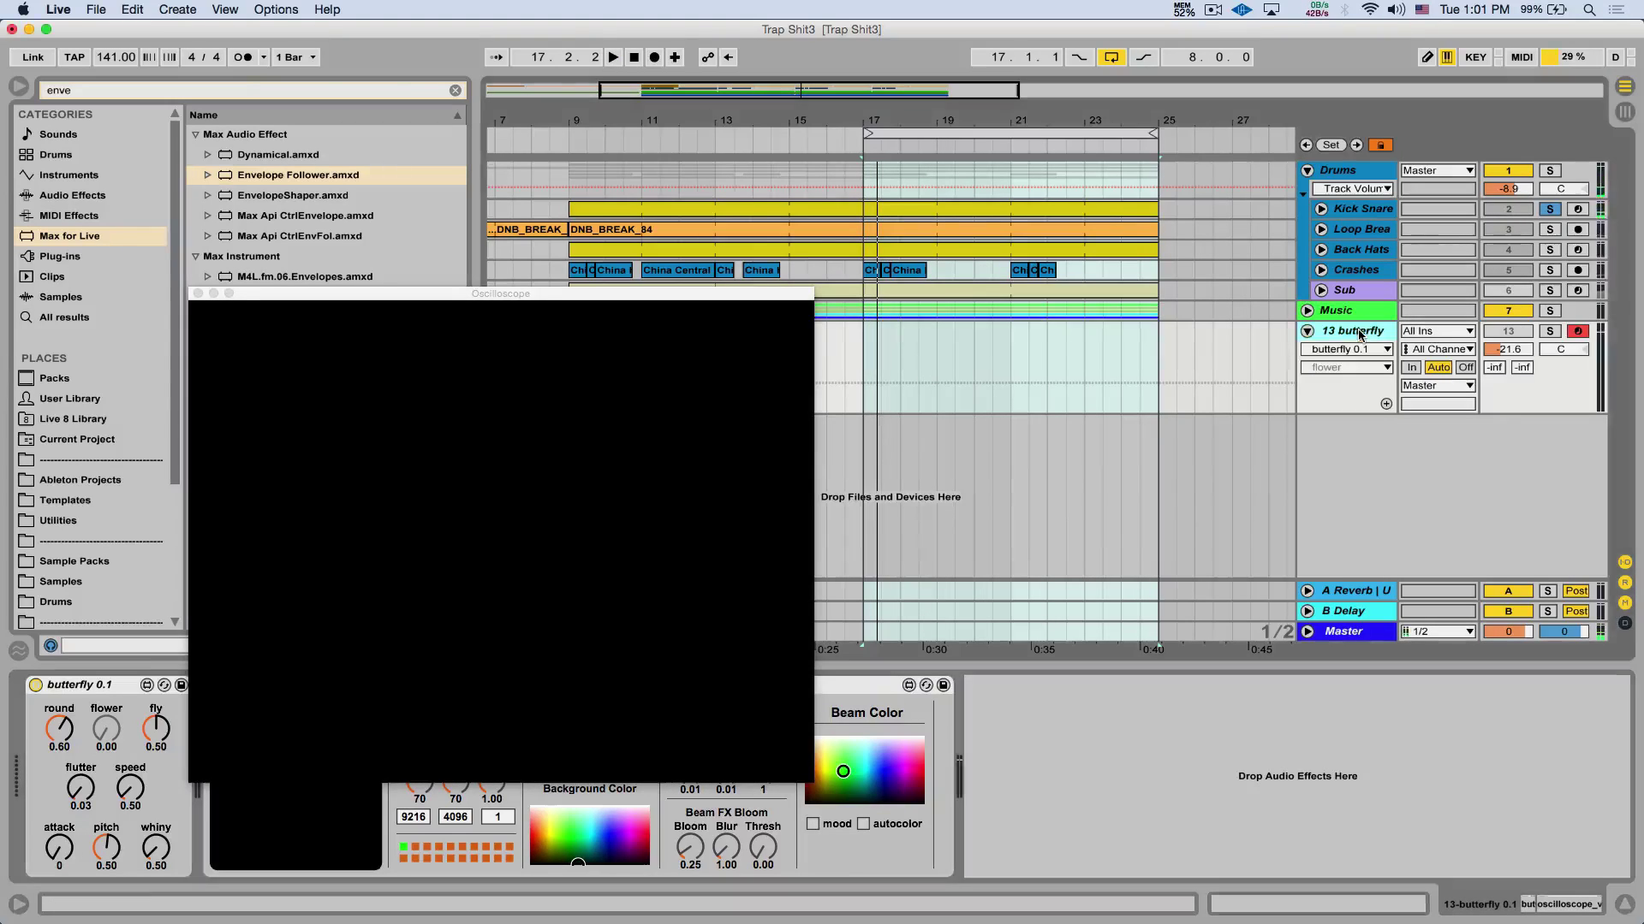
left_click_drag(1153, 337, 1011, 344)
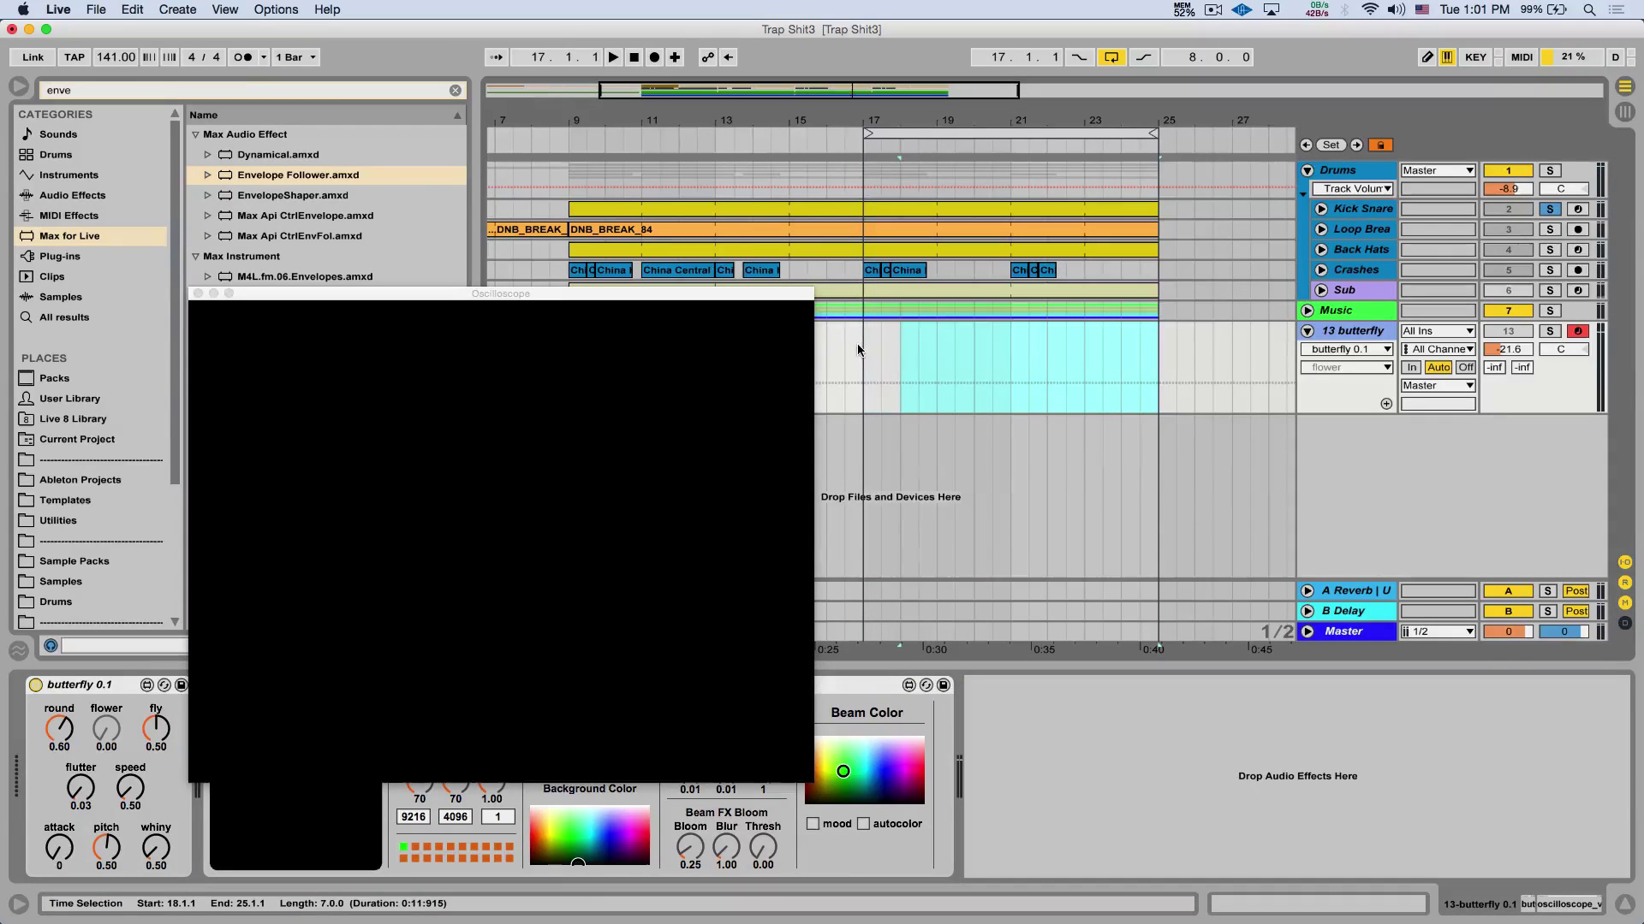
key("super+shift+m")
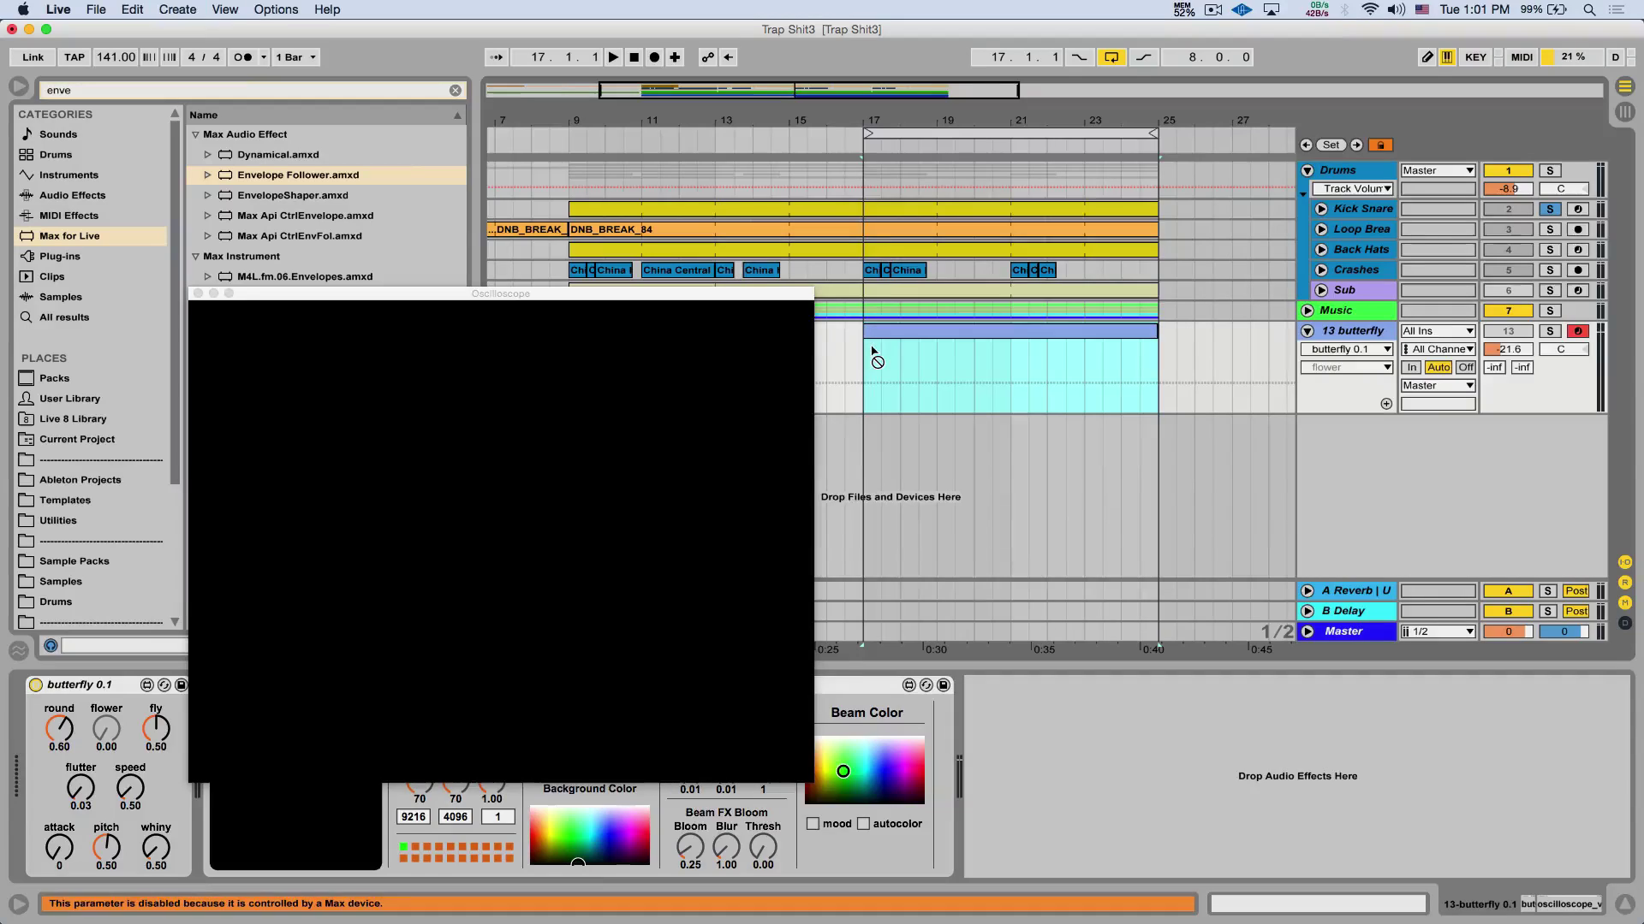
Open the new clip, add a C#3 note at its start and extend it over the whole clip with Legato.
double_click(915, 332)
left_click_drag(736, 295, 1267, 151)
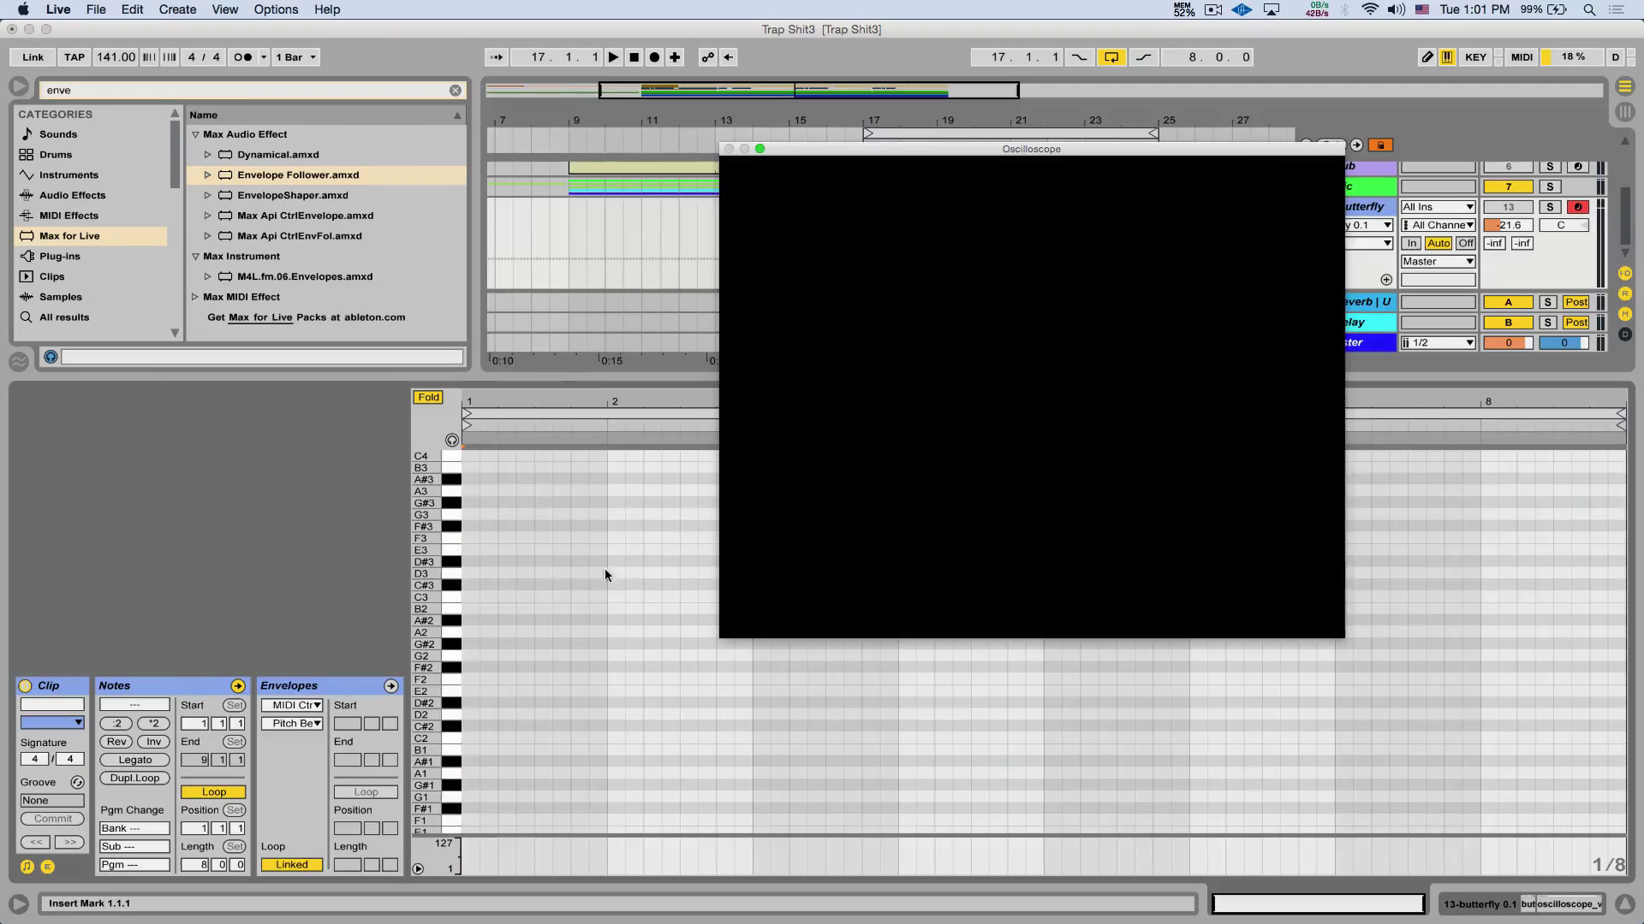
double_click(471, 586)
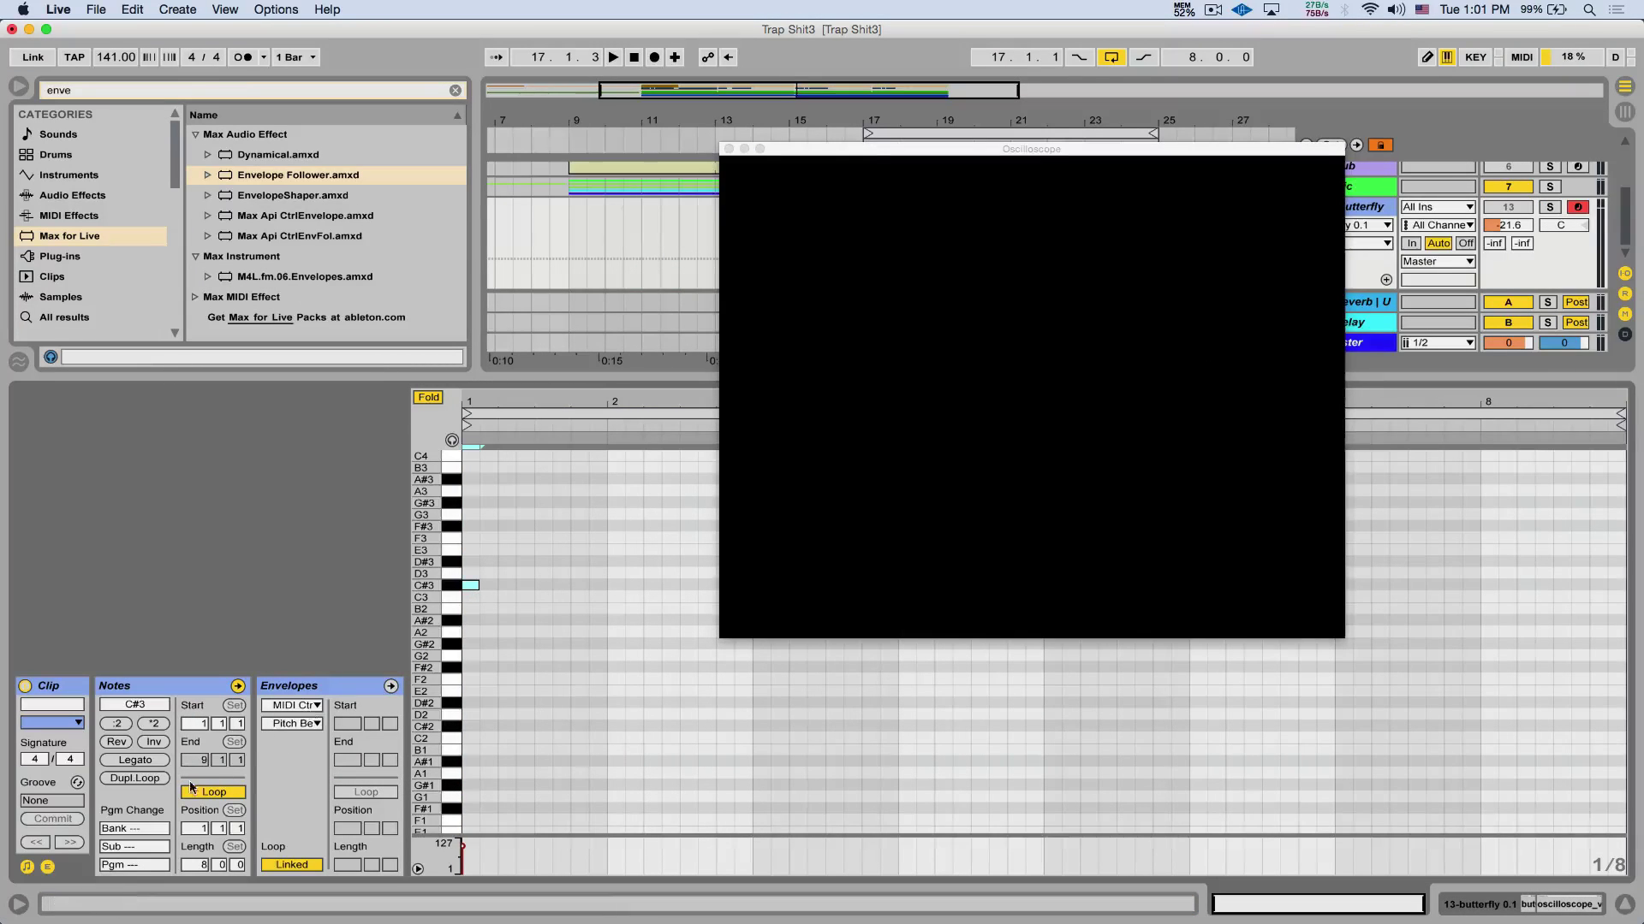
left_click(137, 760)
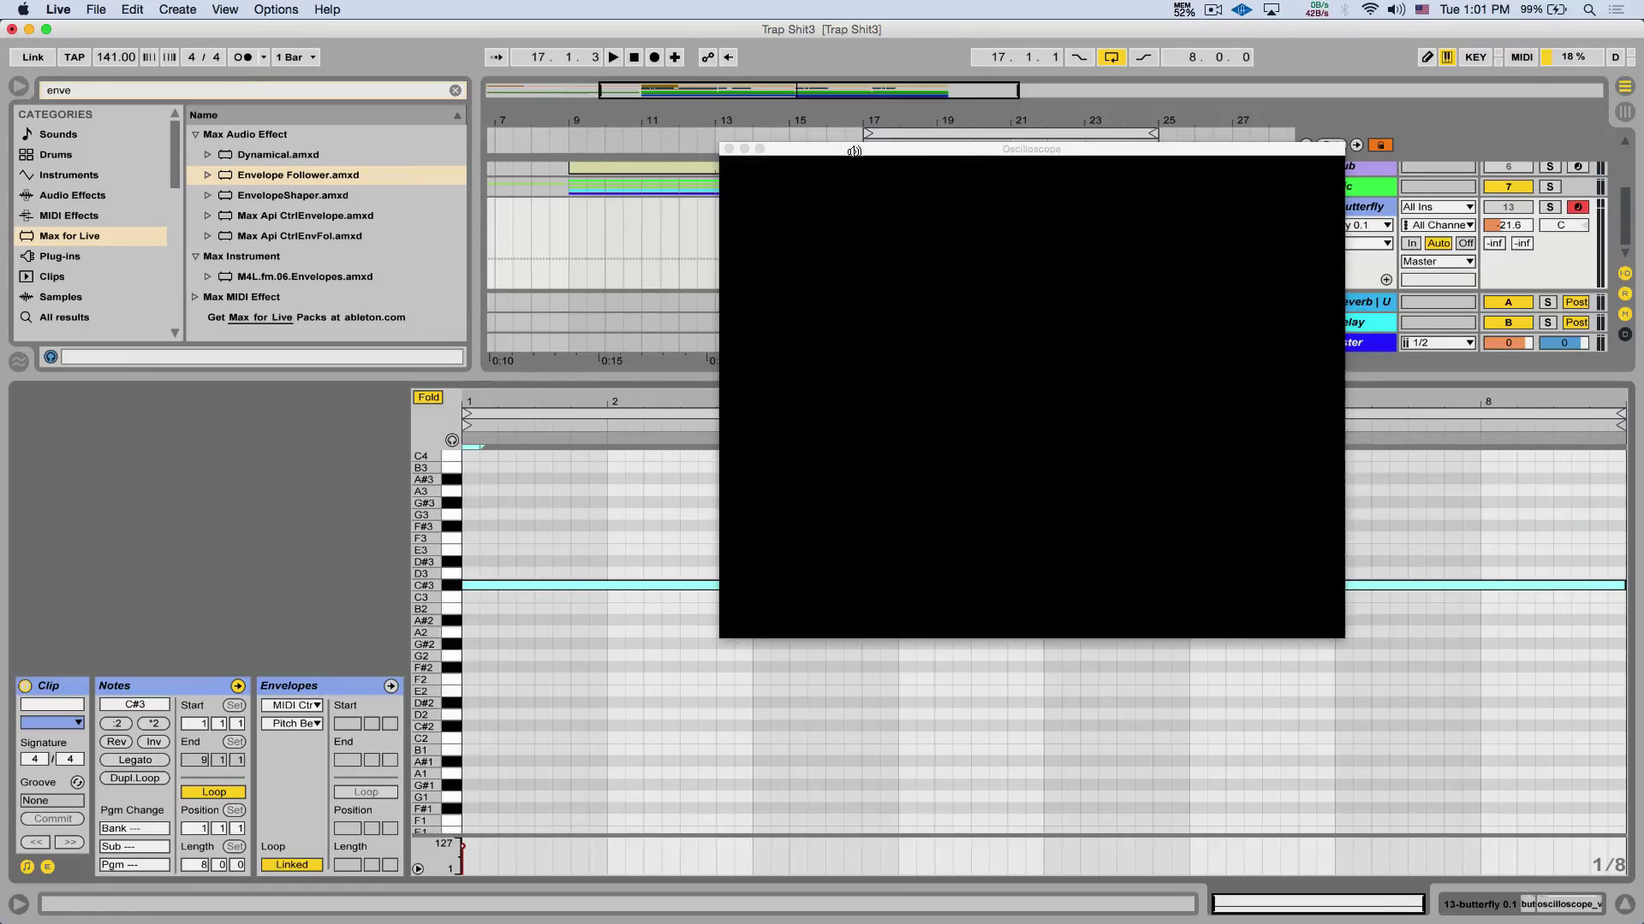
Move the Oscilloscope window over the middle of the note editor, play the loop and slightly enlarge the arrangement area.
left_click_drag(853, 151, 721, 224)
key("space")
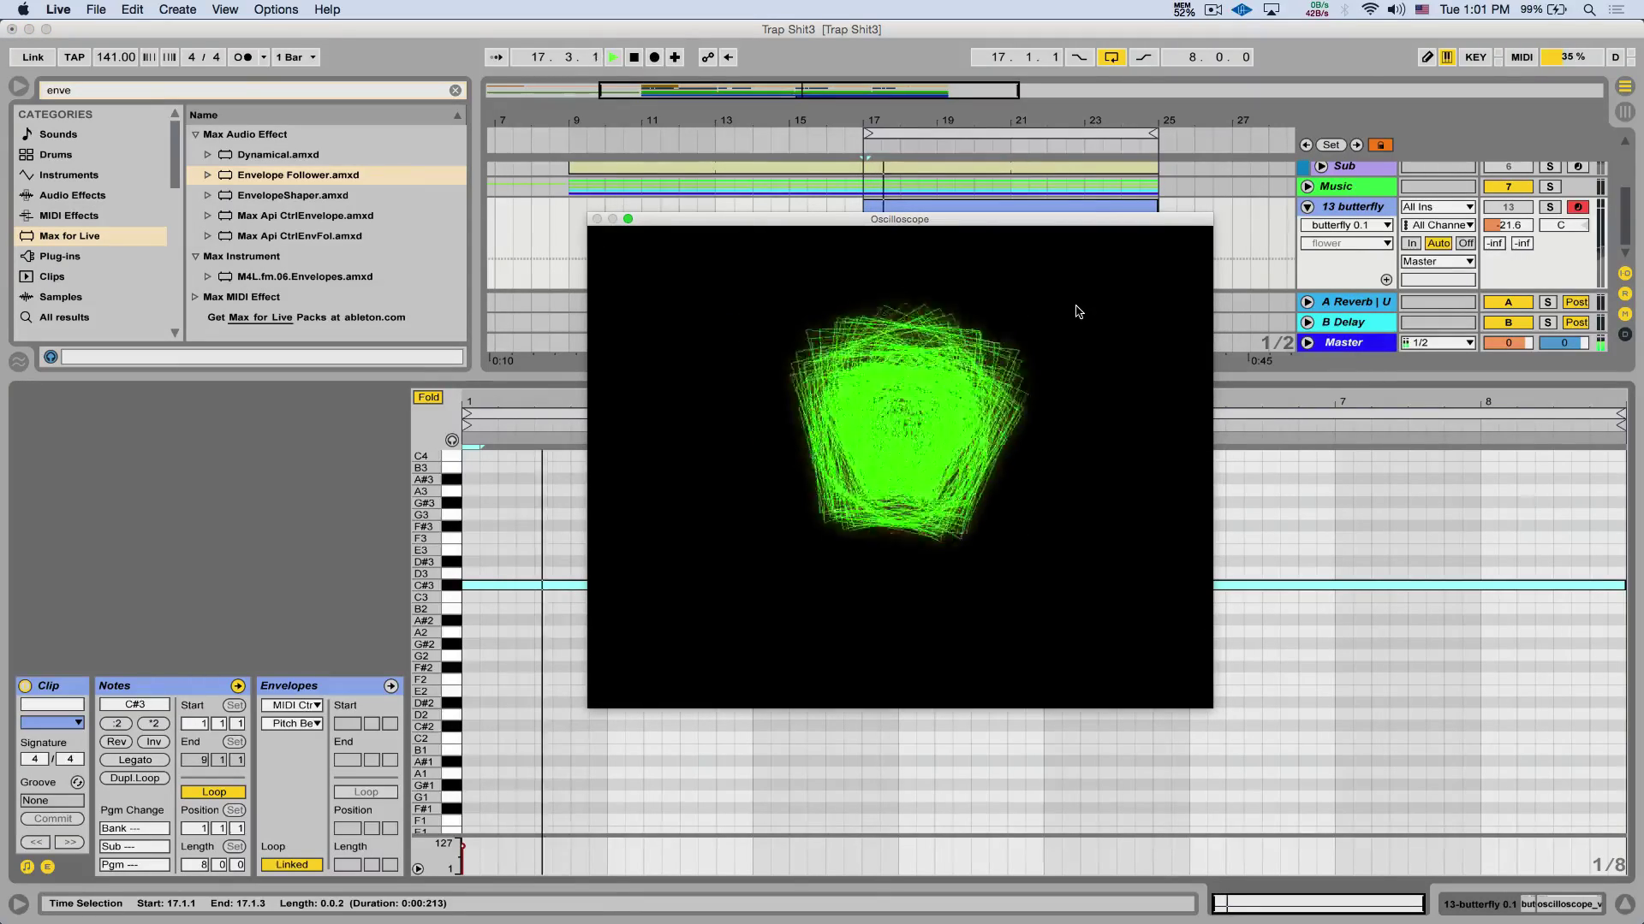
left_click_drag(1298, 375, 1297, 394)
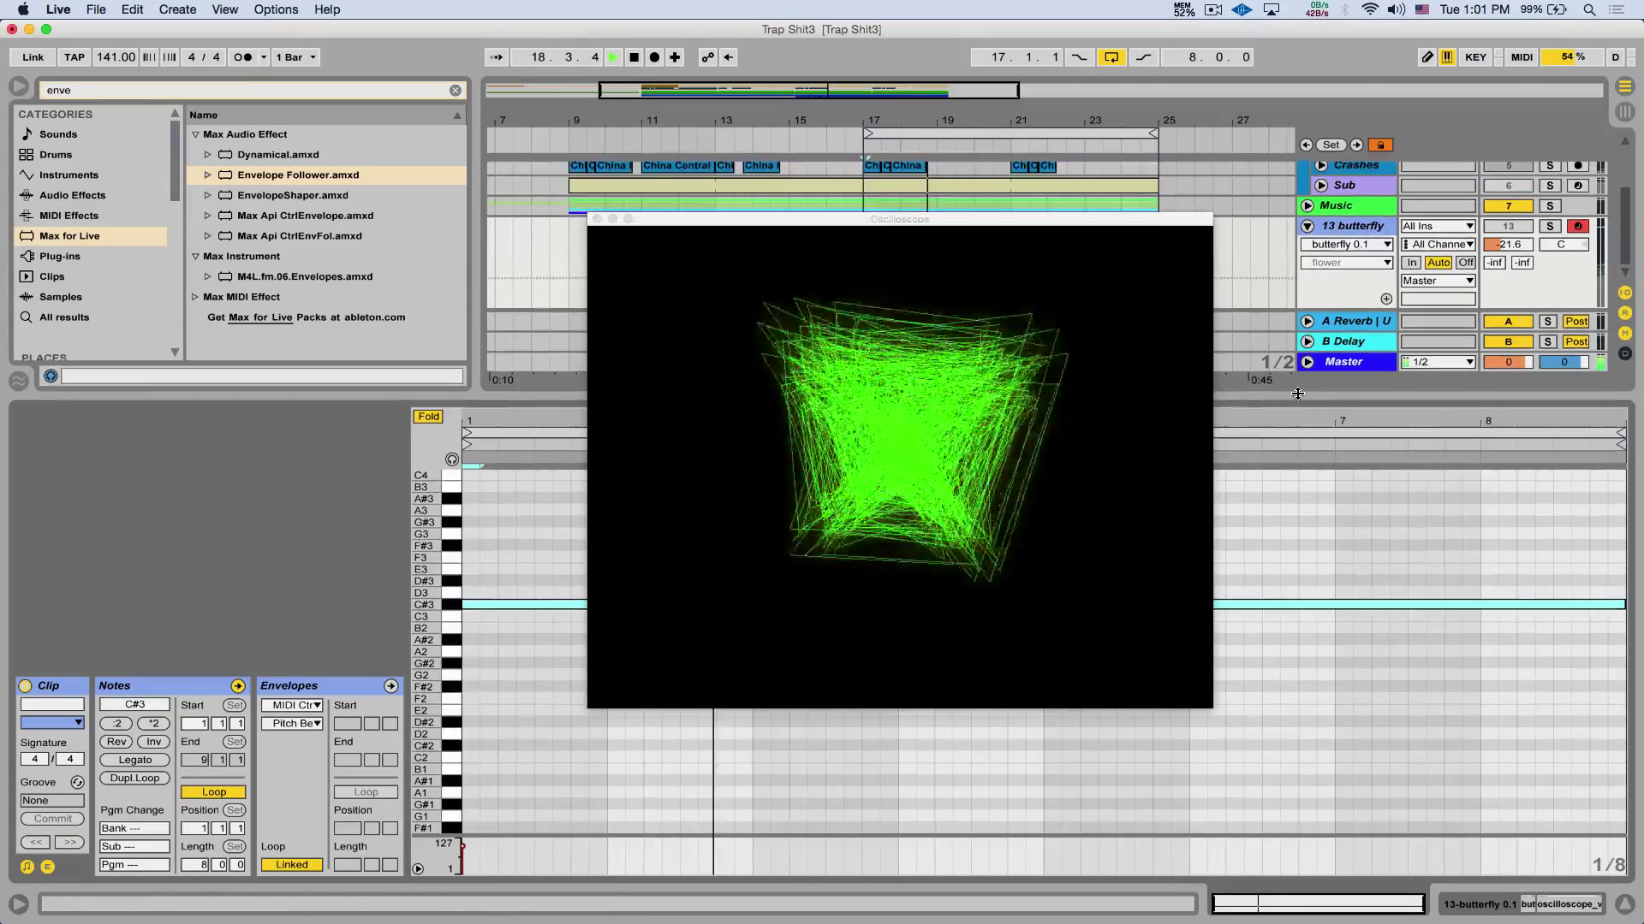
Transpose the long note in the butterfly clip down two octaves to C#1.
key("super+a")
key("shift+Down")
key("shift+Down")
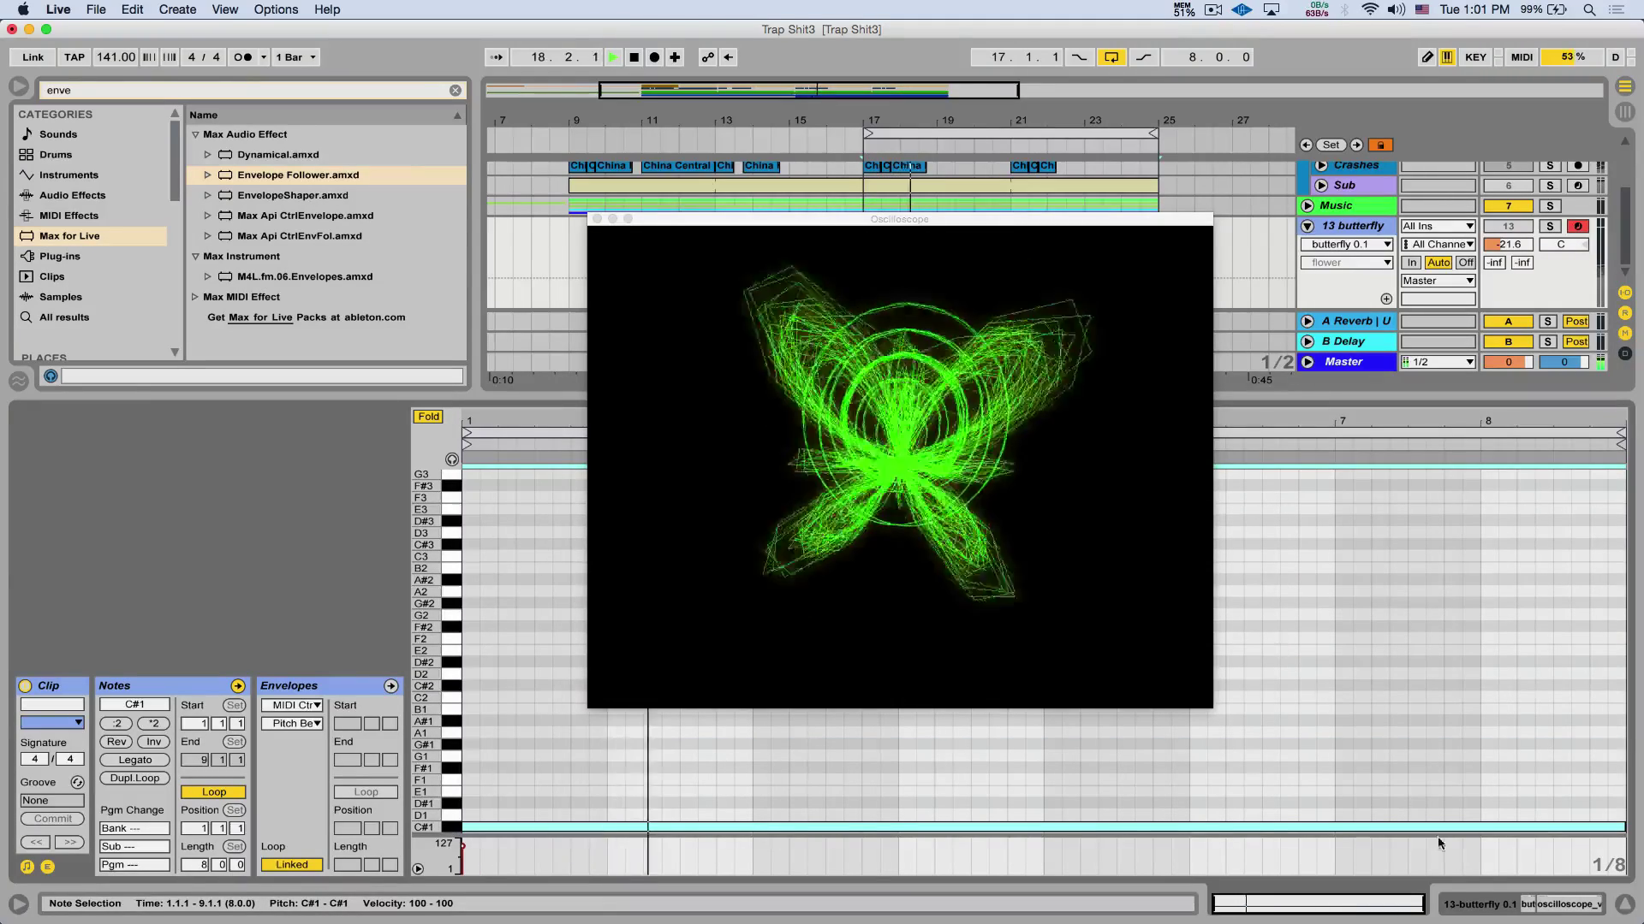
Show the butterfly track's devices with playback stopped and move the Oscilloscope window clear of the Beam Color controls.
left_click(1493, 904)
key("space")
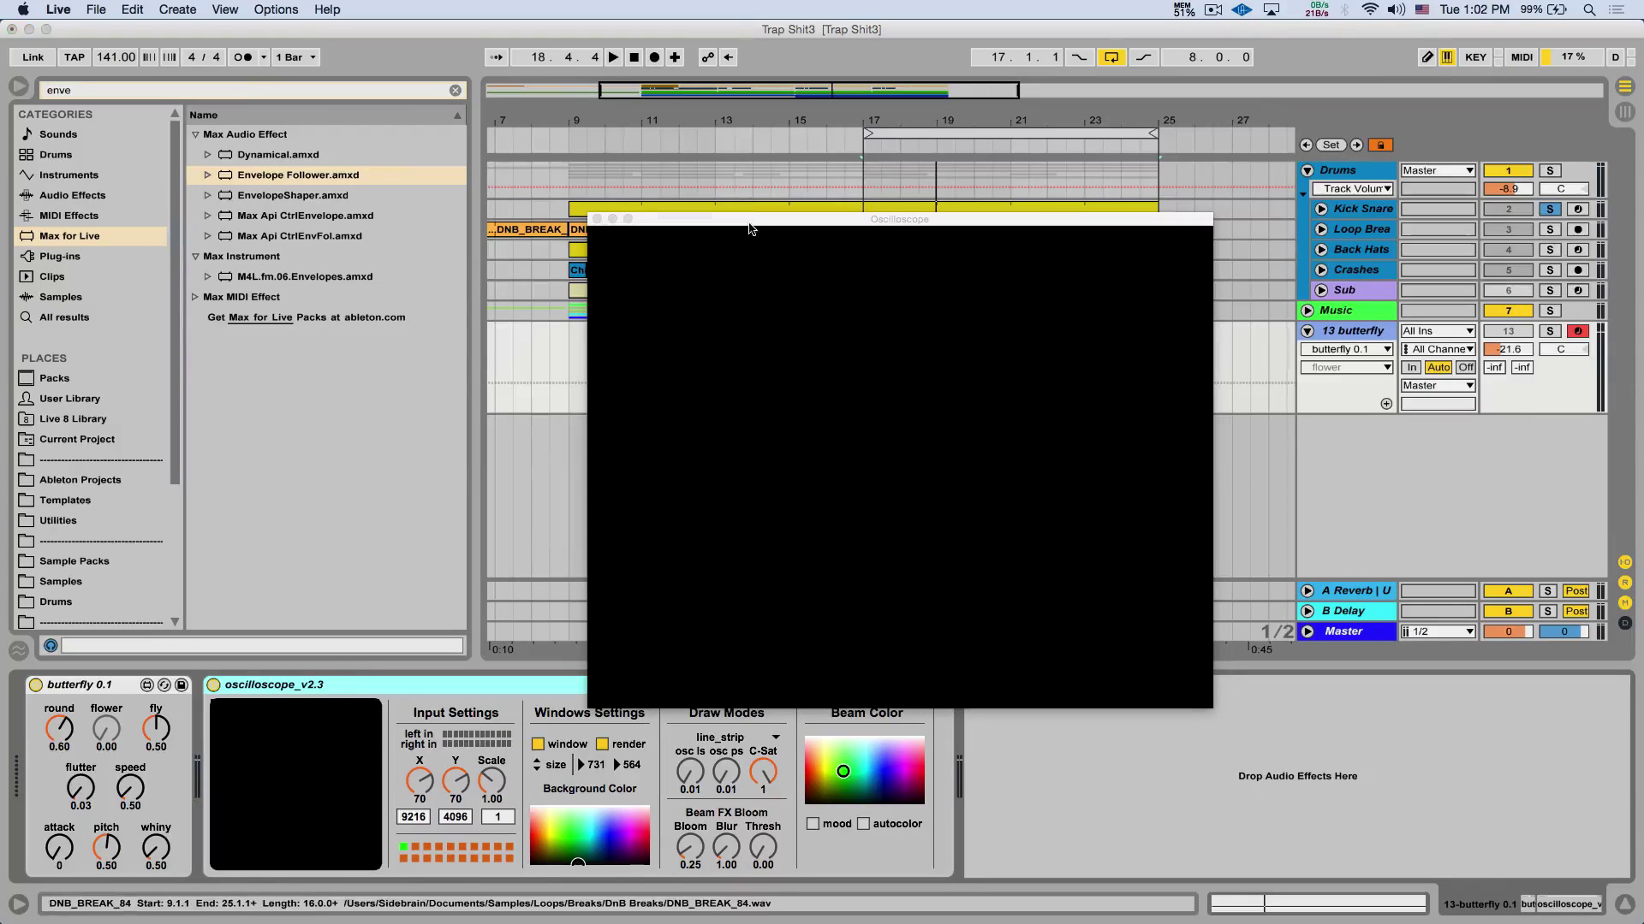
left_click_drag(751, 226, 575, 175)
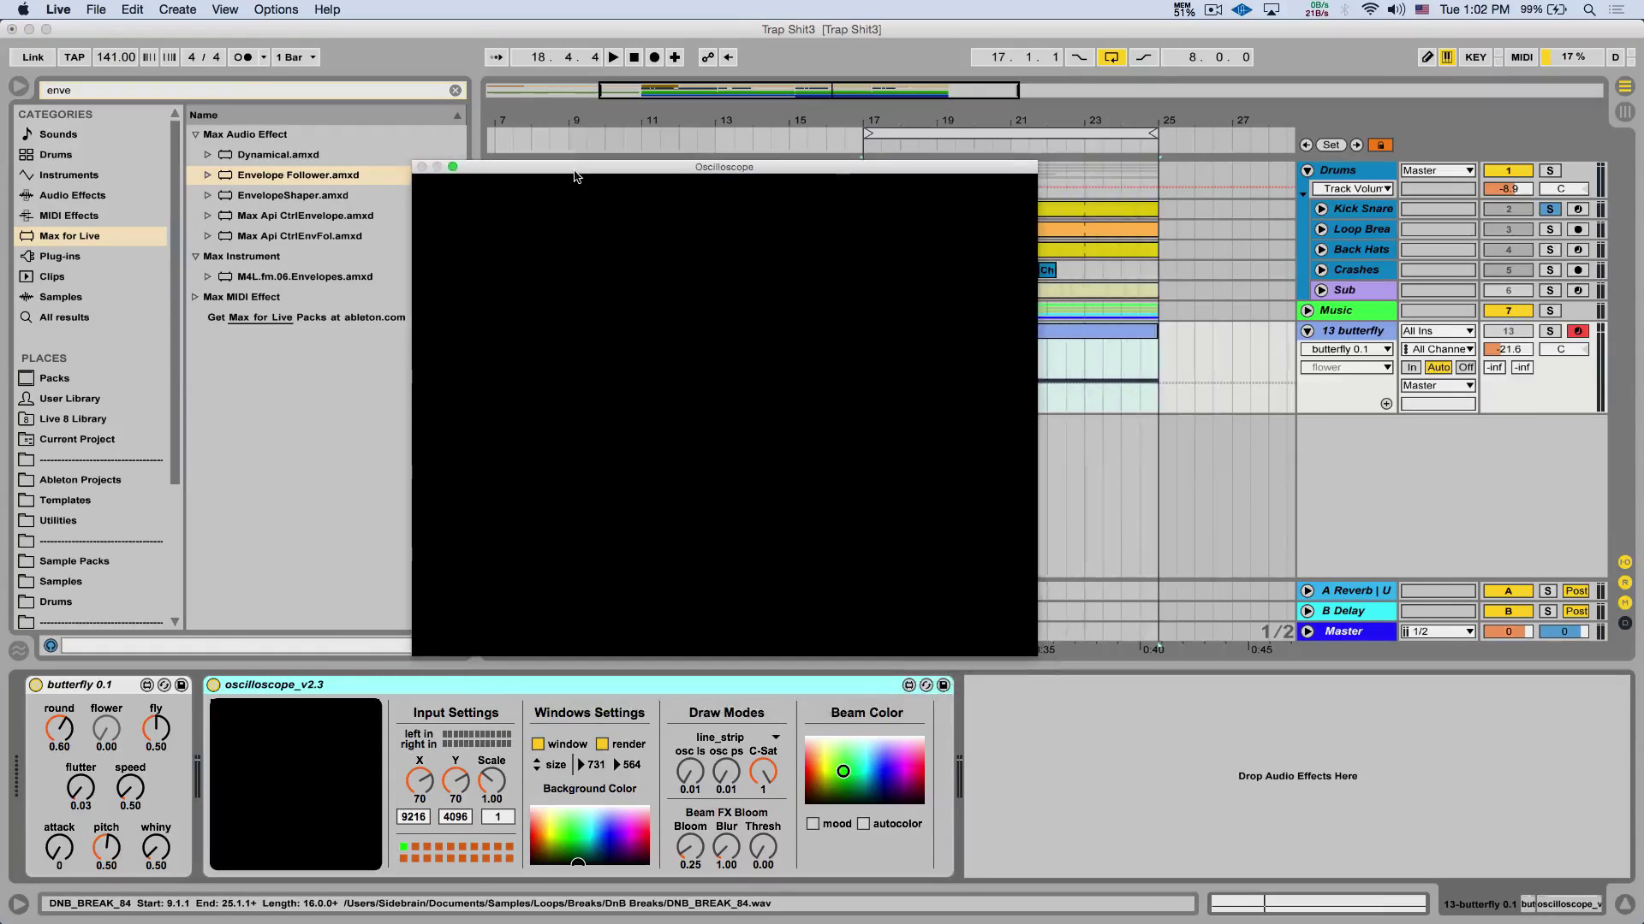
Enable the oscilloscope's mood option for the beam color and play the loop briefly to preview it.
left_click(812, 824)
key("space")
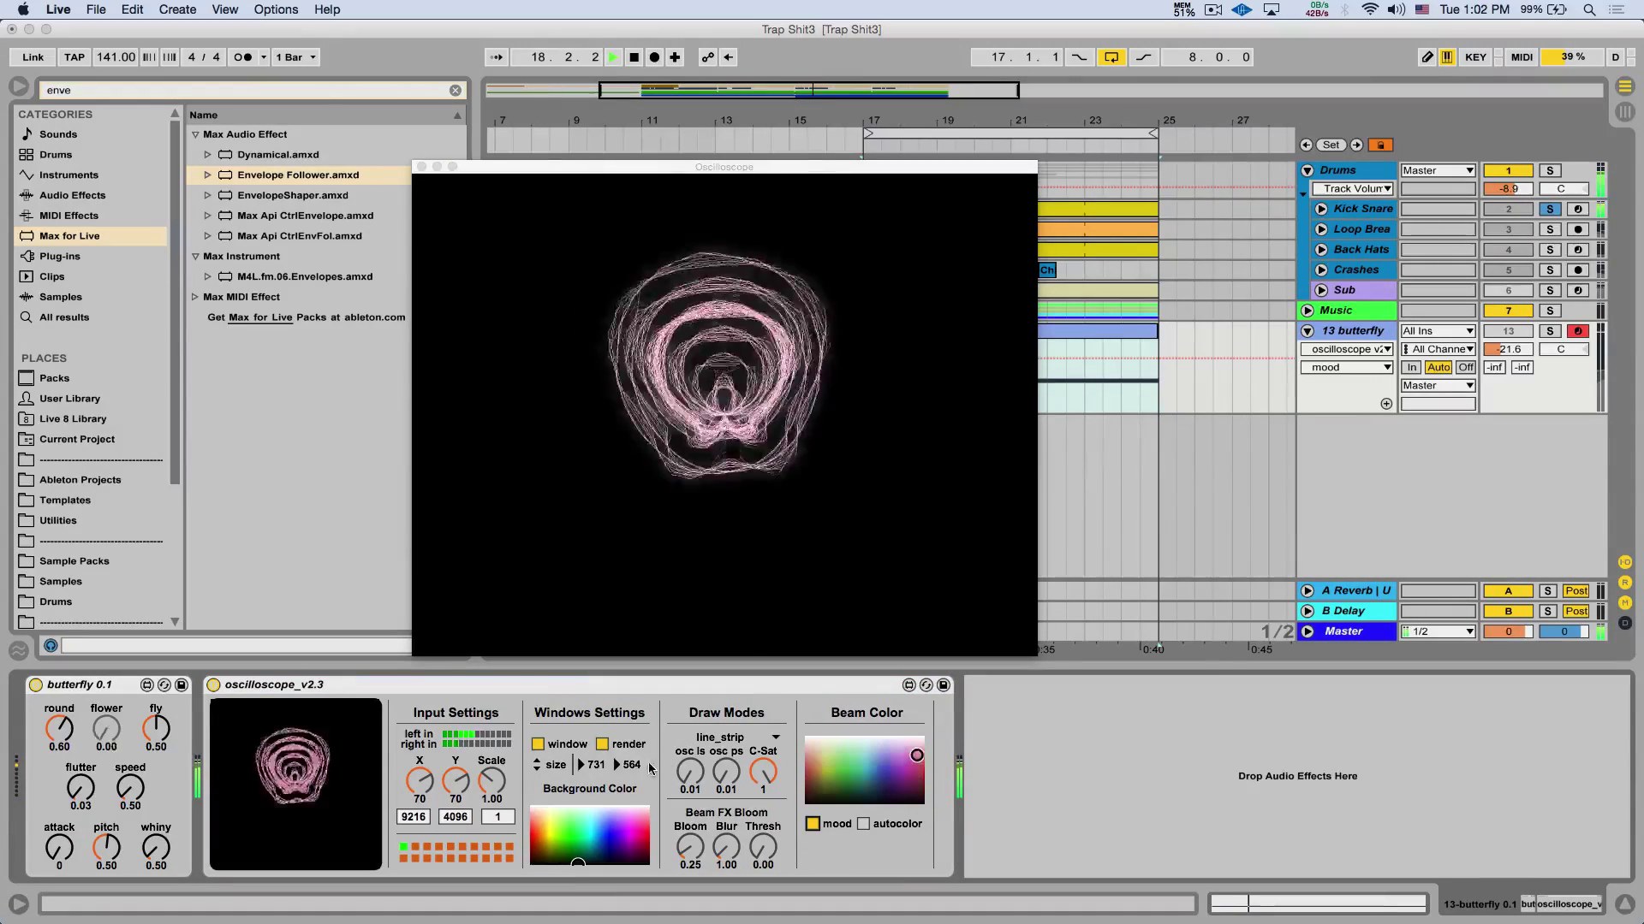
key("space")
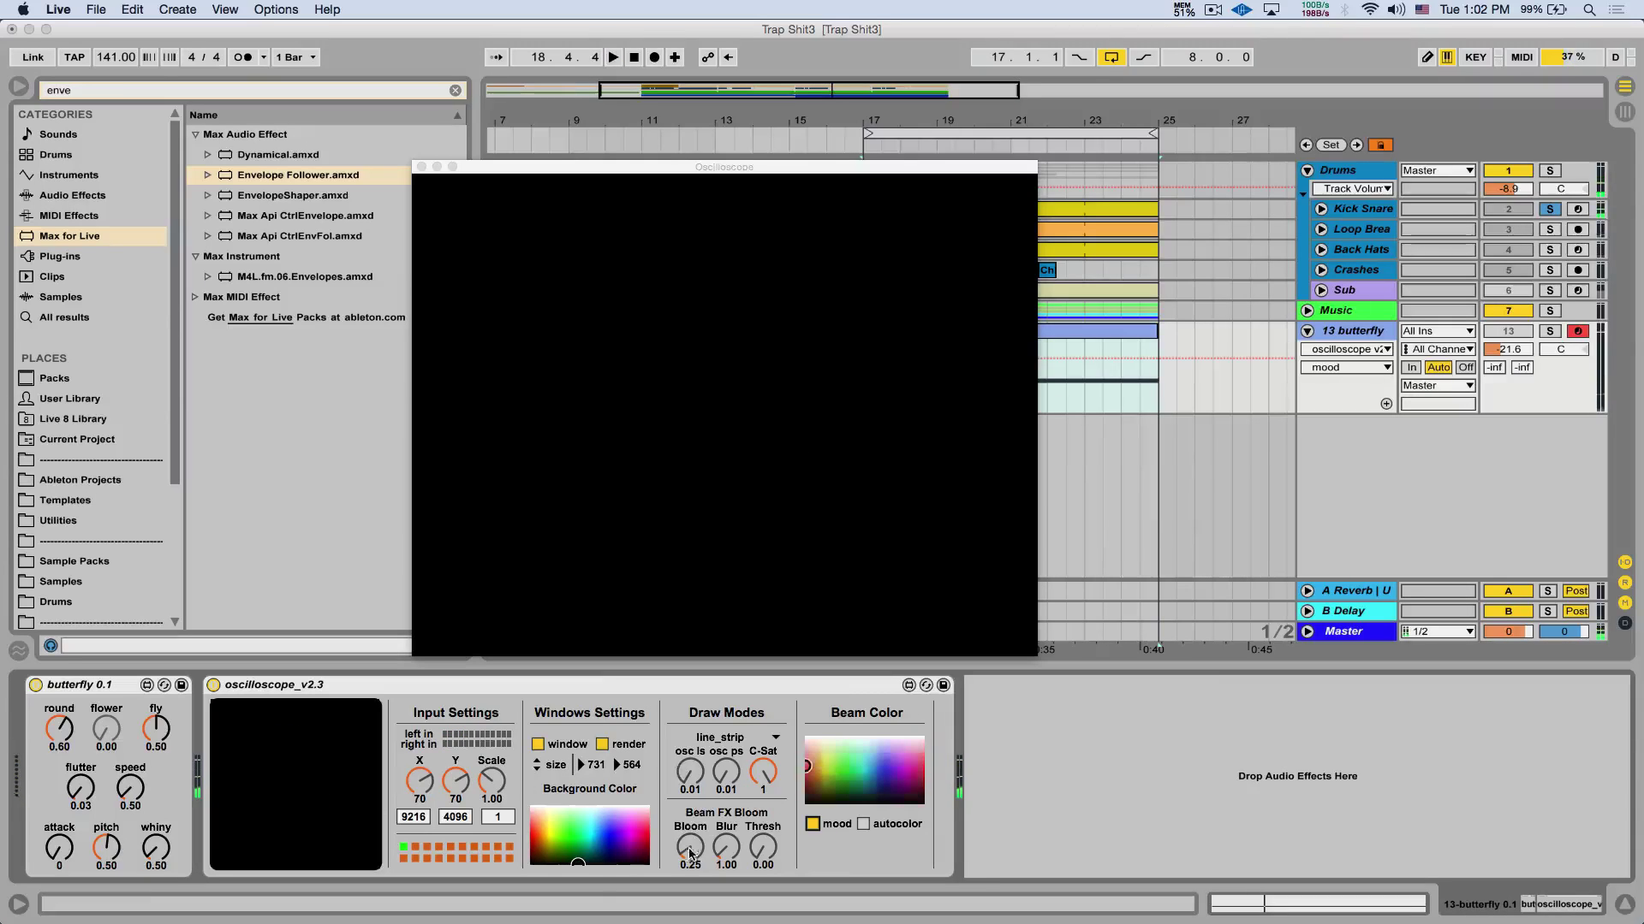
Set the oscilloscope's Bloom to 1.67 and Blur to 13.28 while playing the loop.
key("space")
left_click_drag(691, 848, 732, 849)
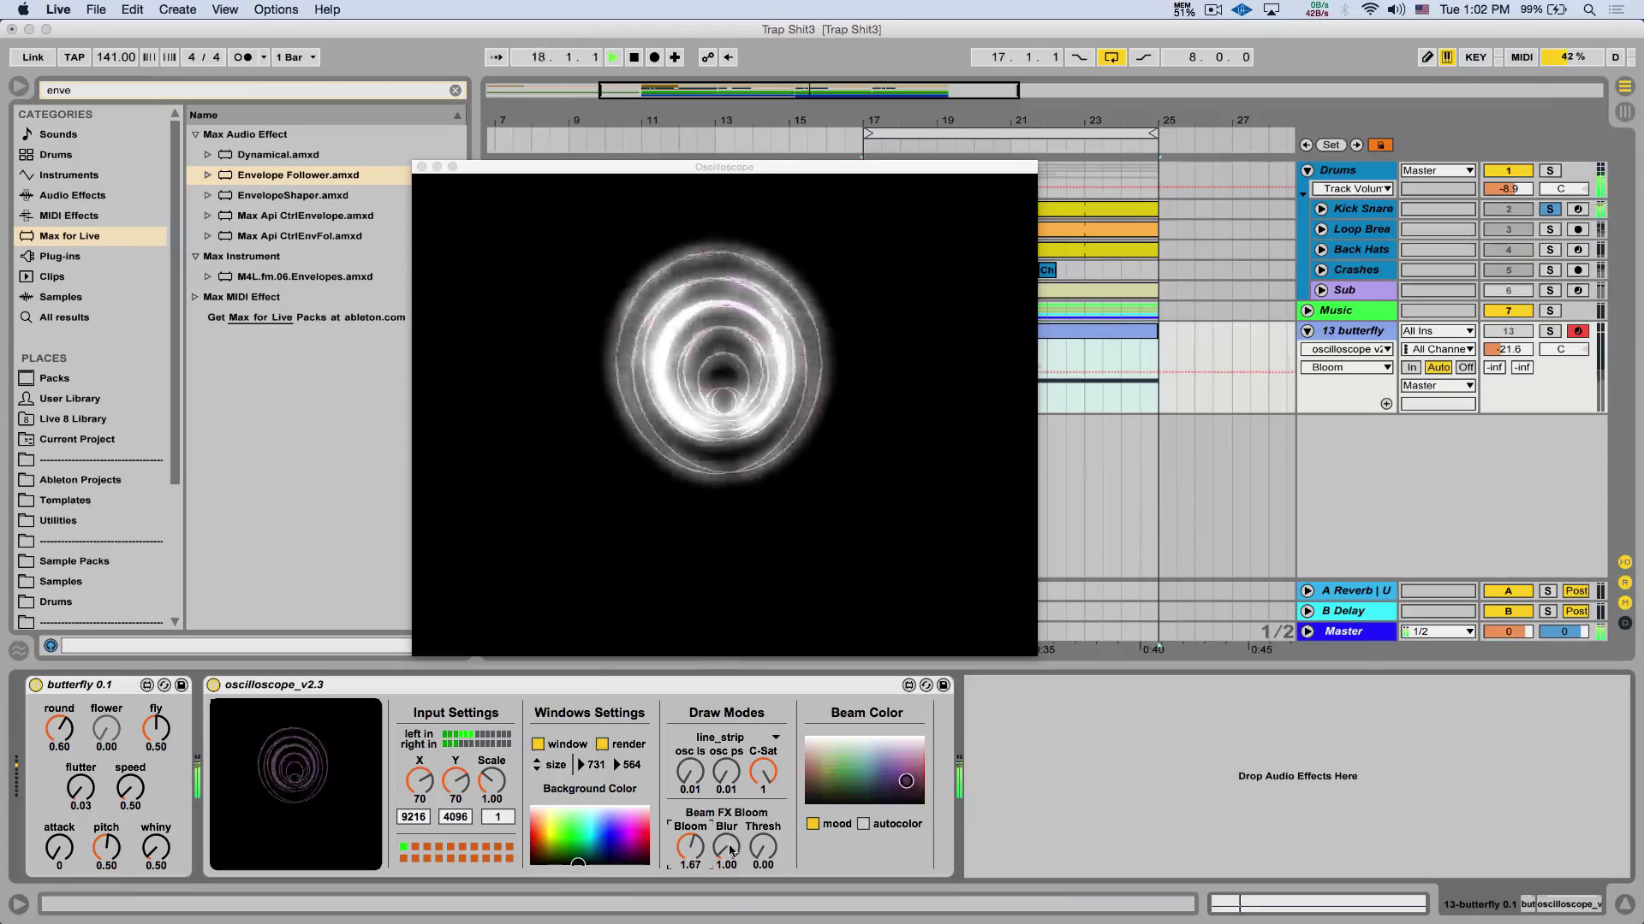
key("space")
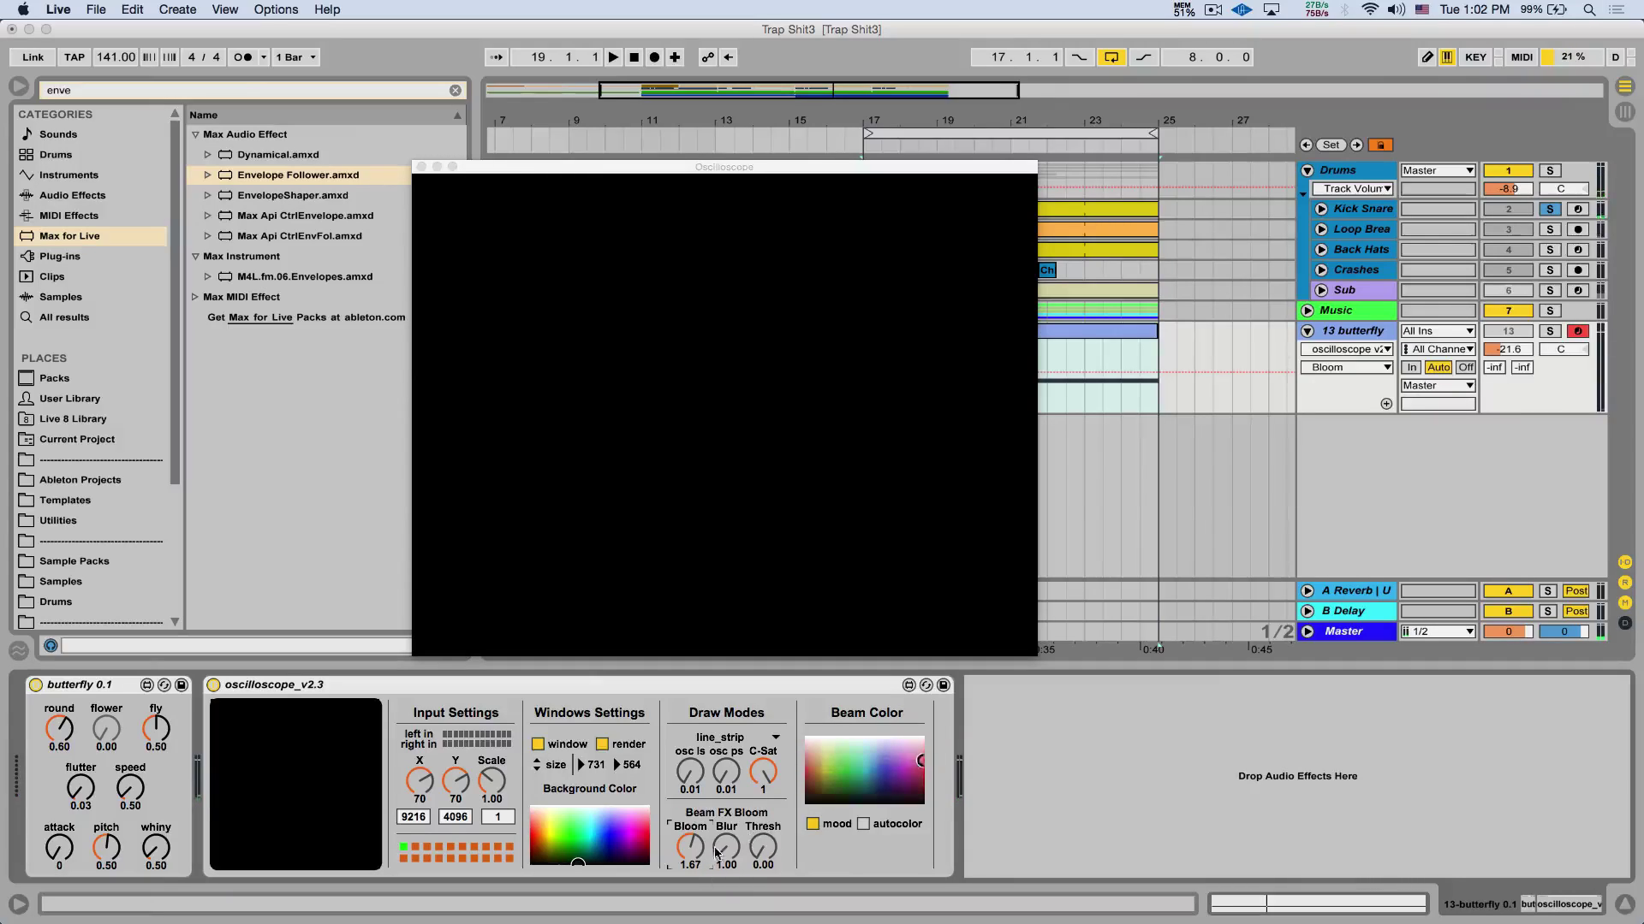
key("space")
left_click_drag(726, 849, 726, 783)
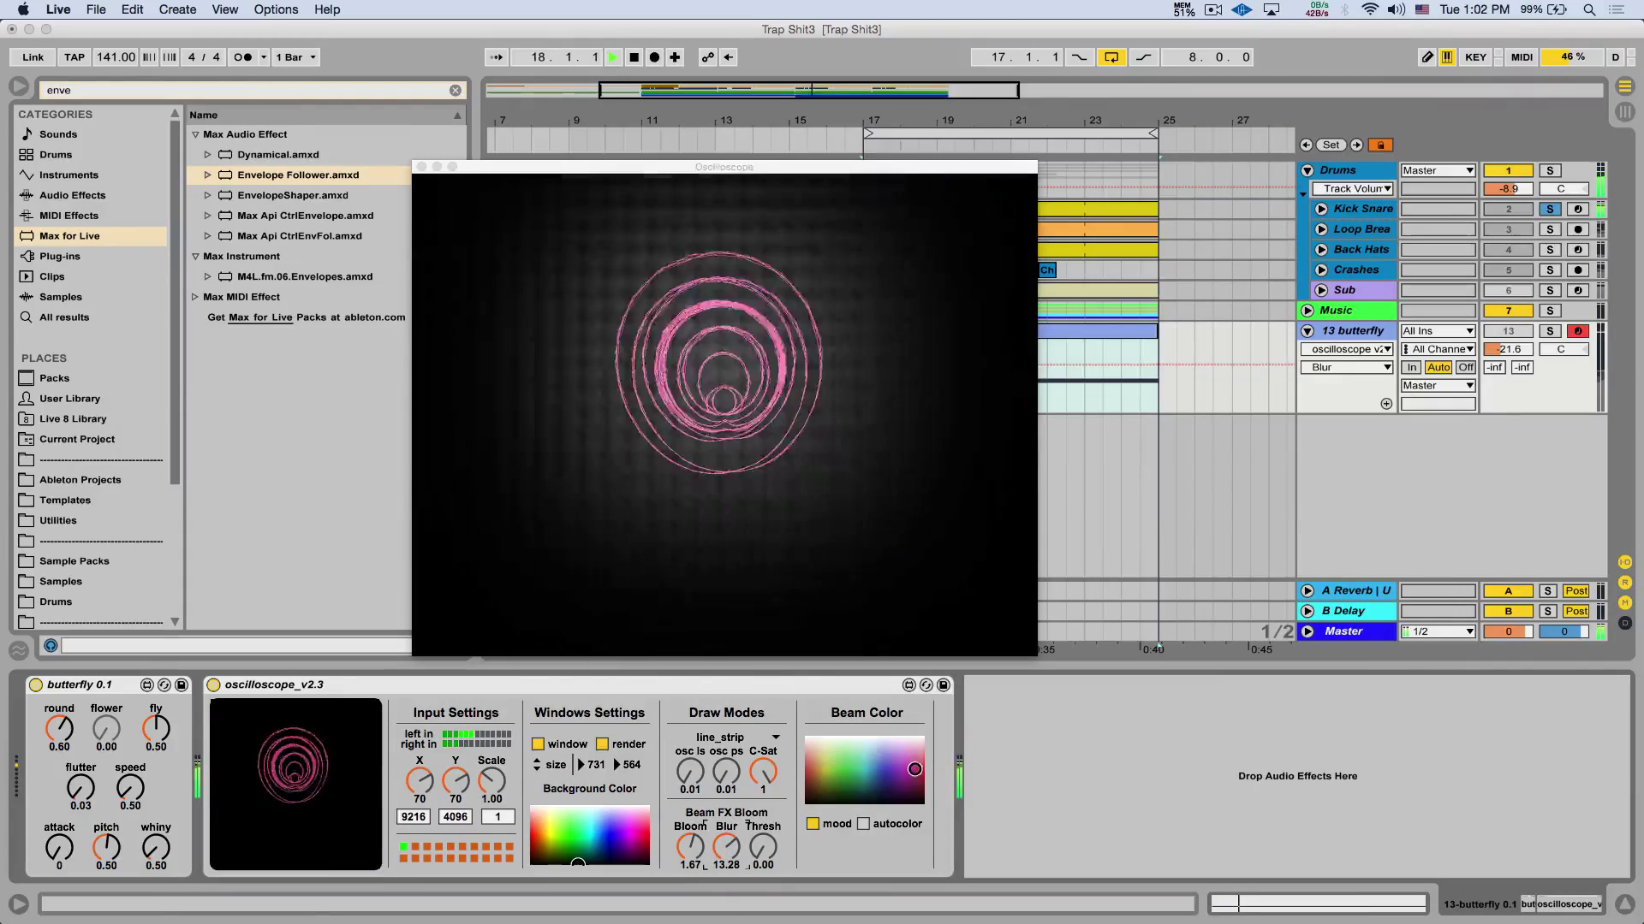
mouse_move(762, 848)
left_mouse_down()
mouse_move(763, 817)
mouse_move(763, 849)
left_mouse_up()
key("space")
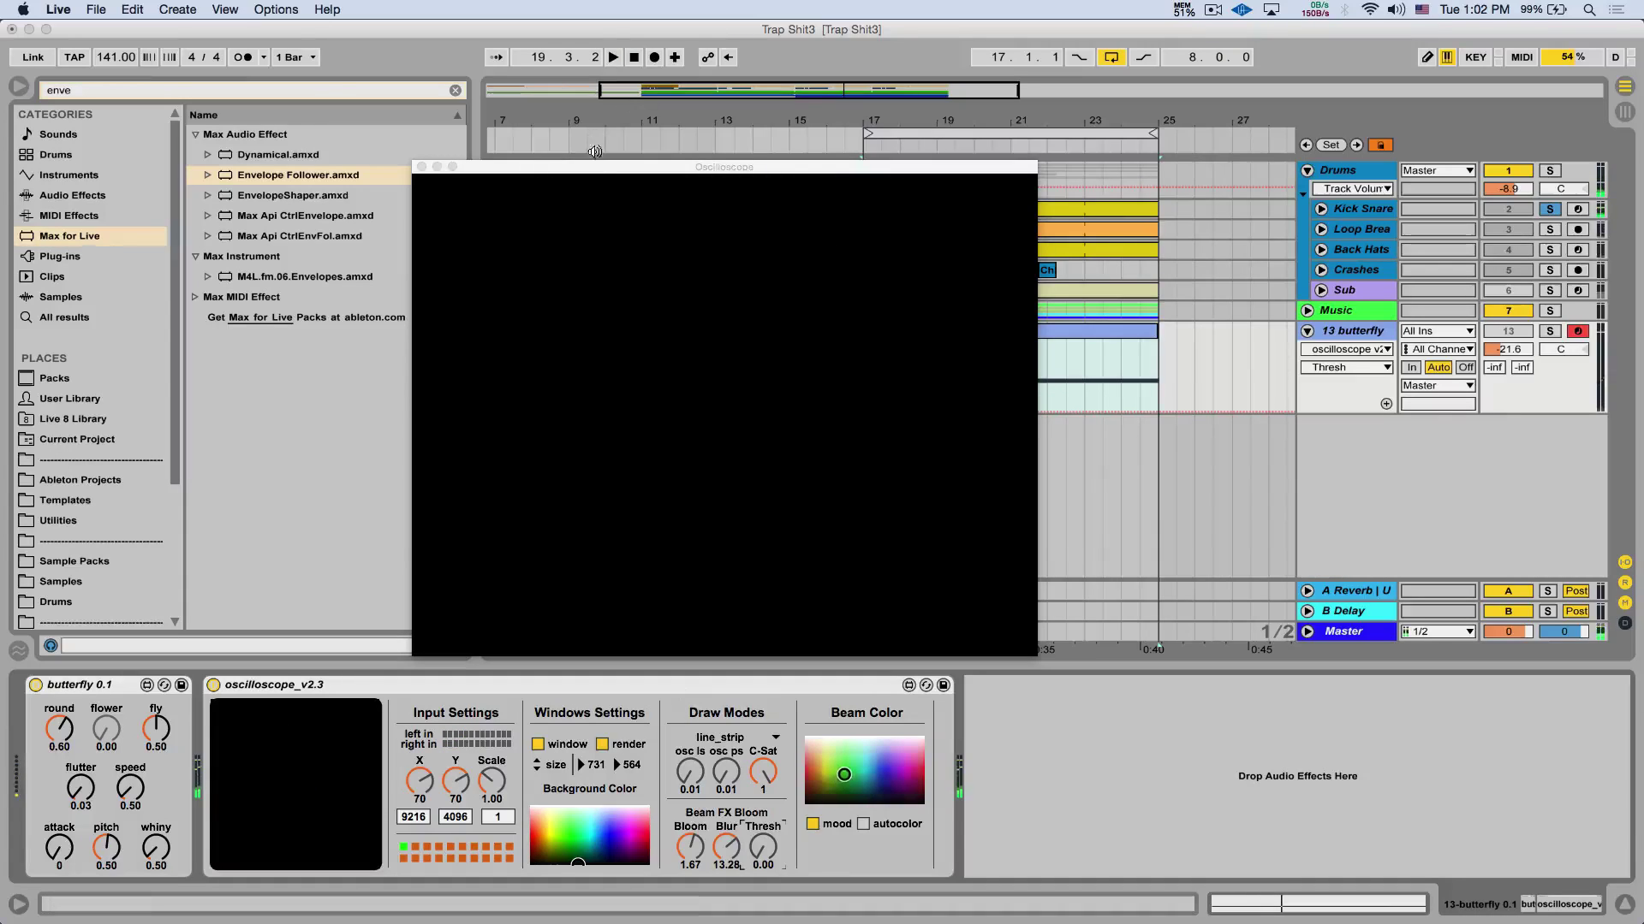
Move the Oscilloscope window off the start of the clips, clear the Kick Snare track's solo and select the butterfly device.
left_click_drag(598, 167, 849, 165)
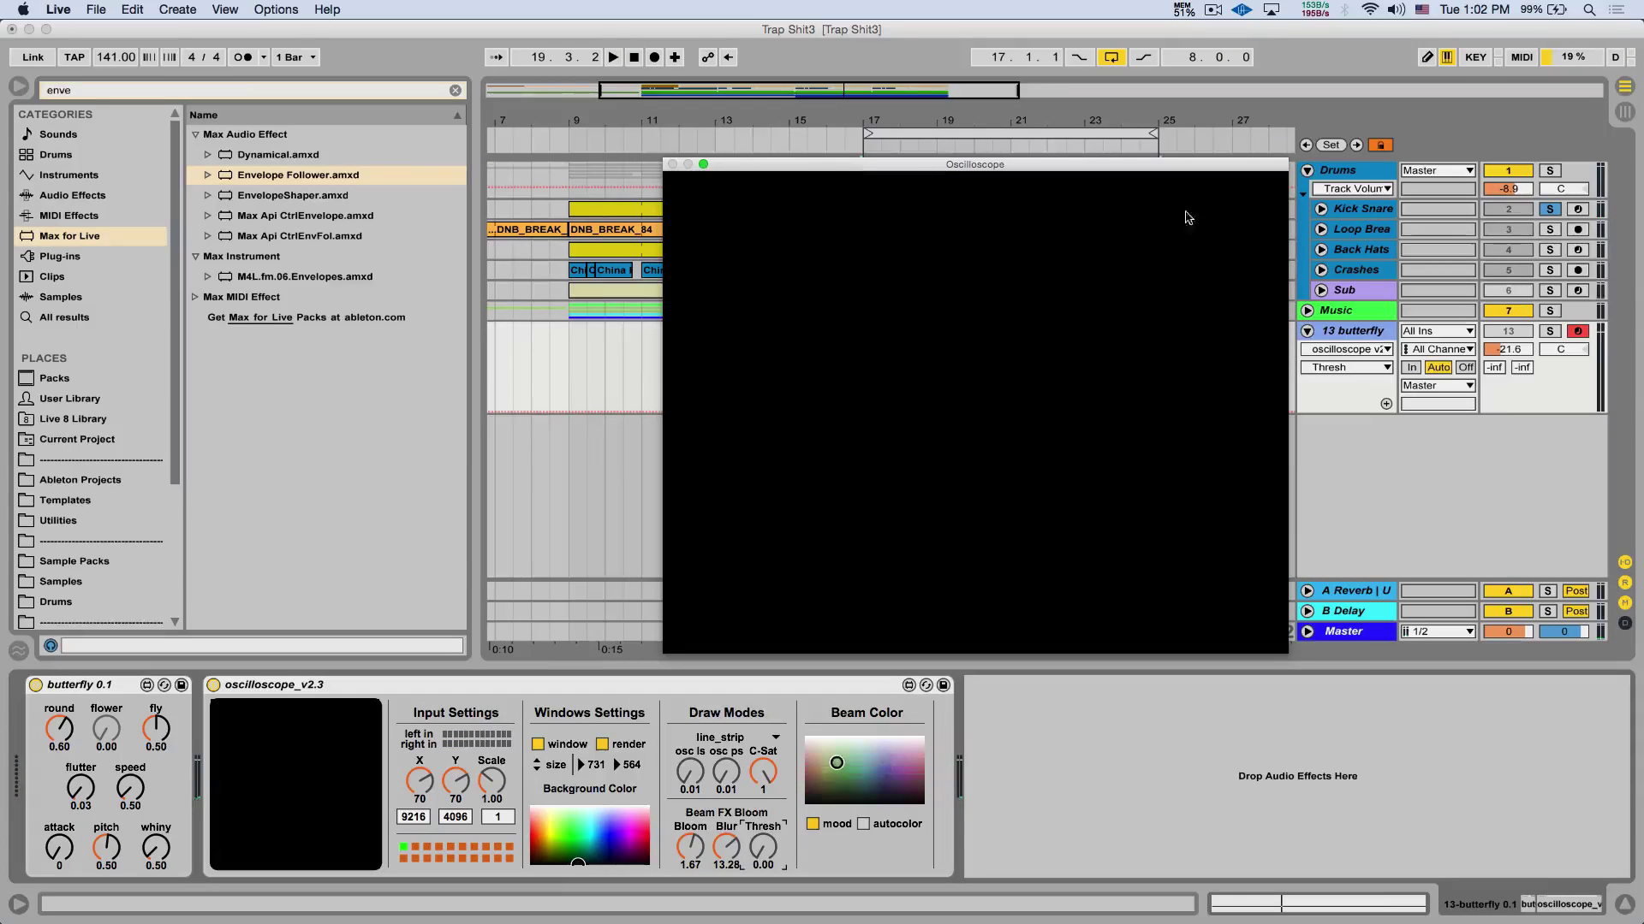
left_click(1541, 331)
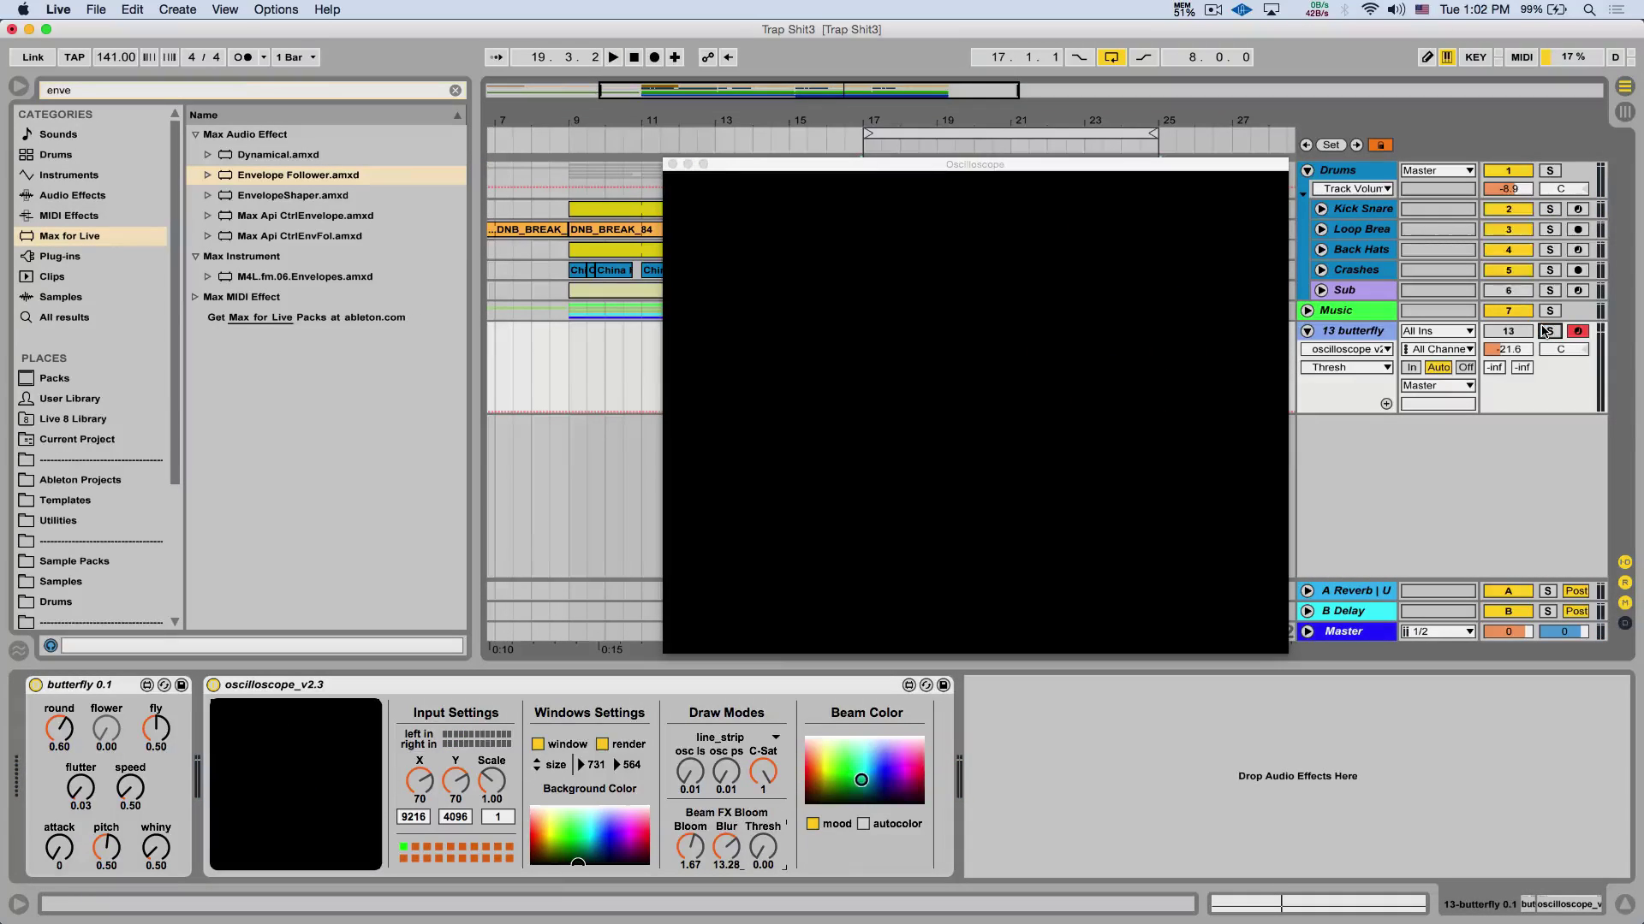
left_click(85, 689)
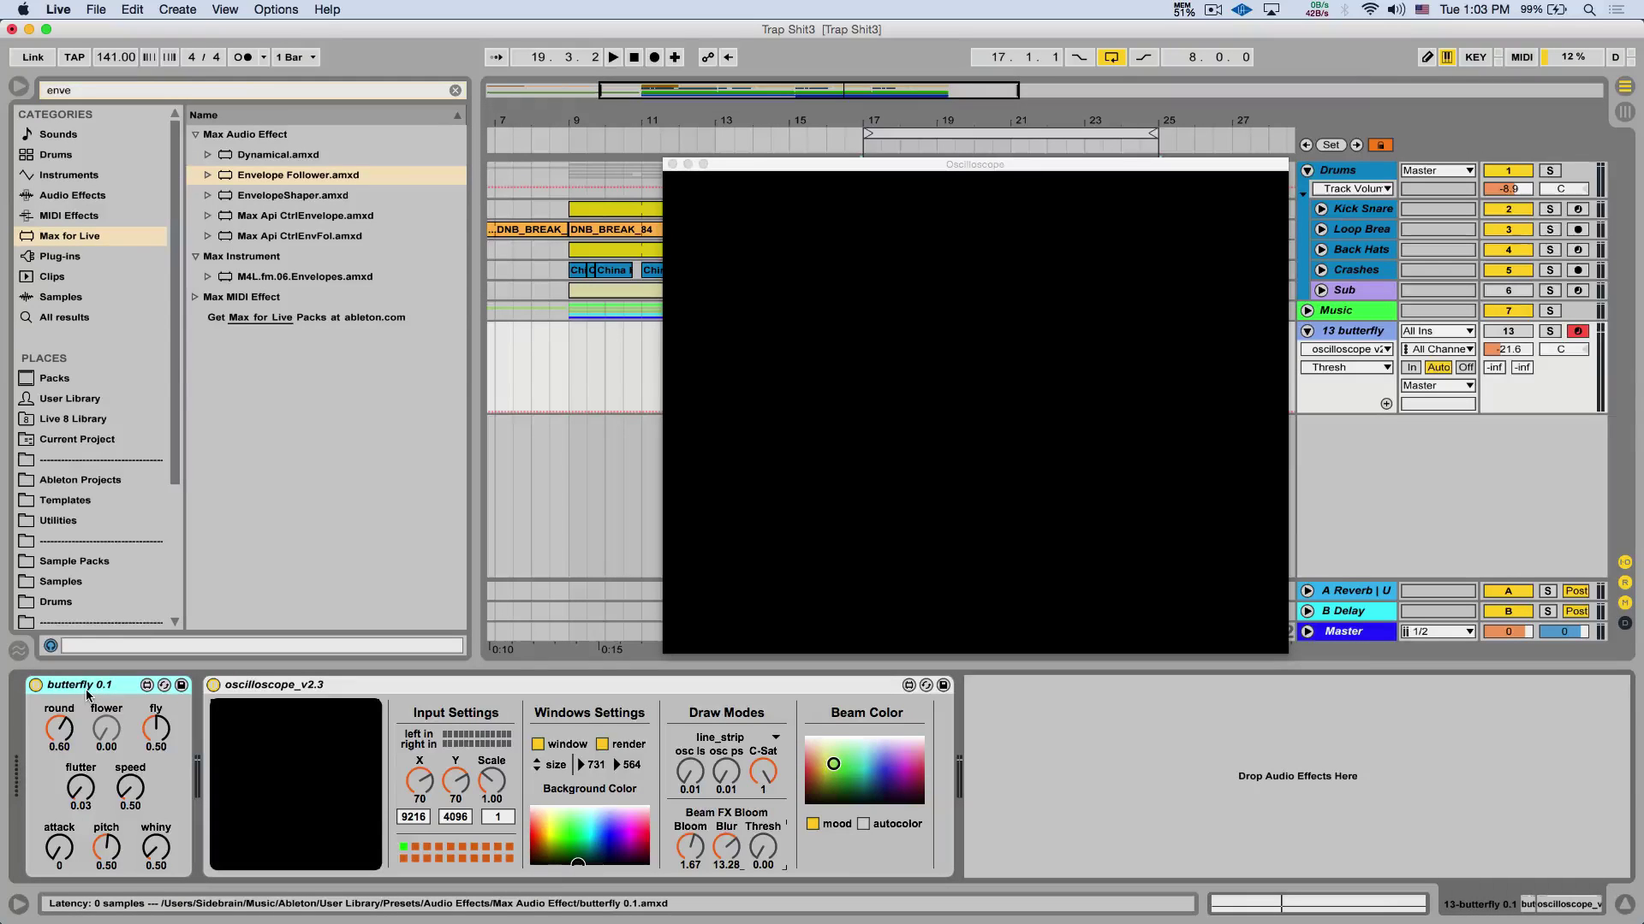